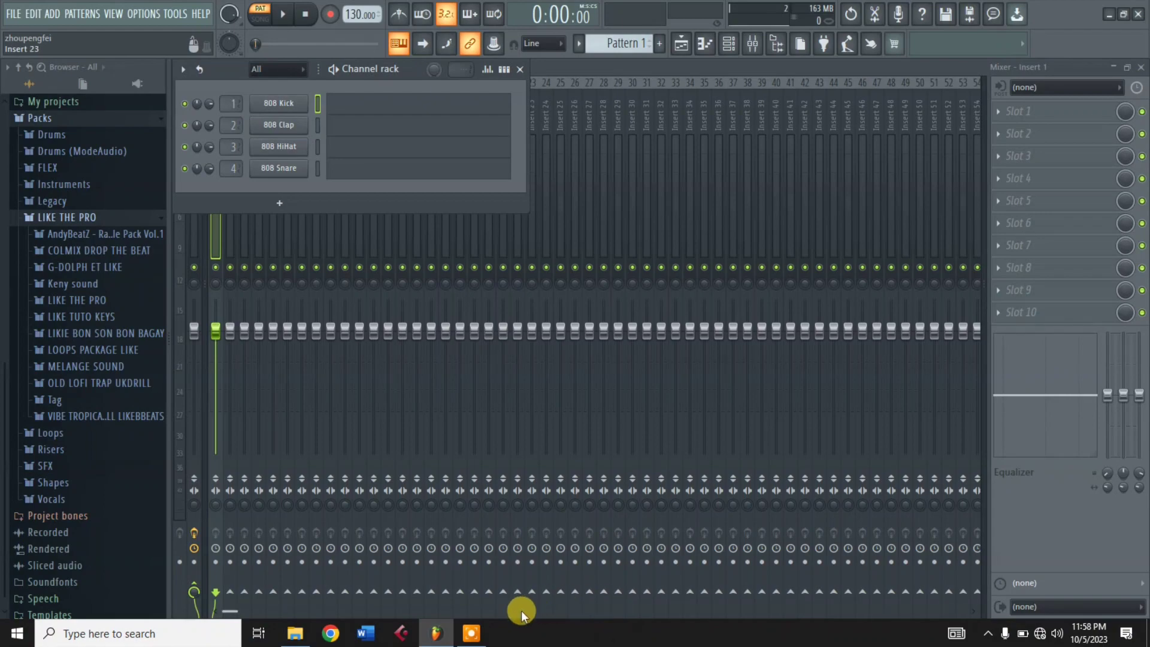
# Set the project tempo to 100 BPM, matching the BPM in the beat's file name
pyautogui.click(287, 632)
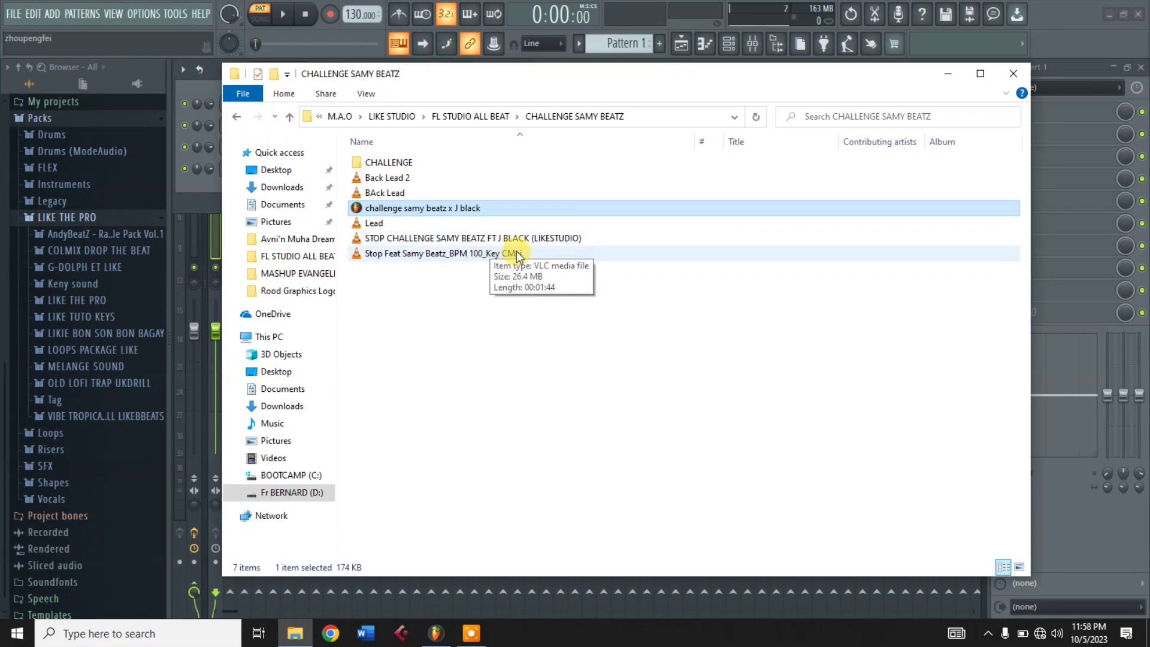
pyautogui.click(946, 77)
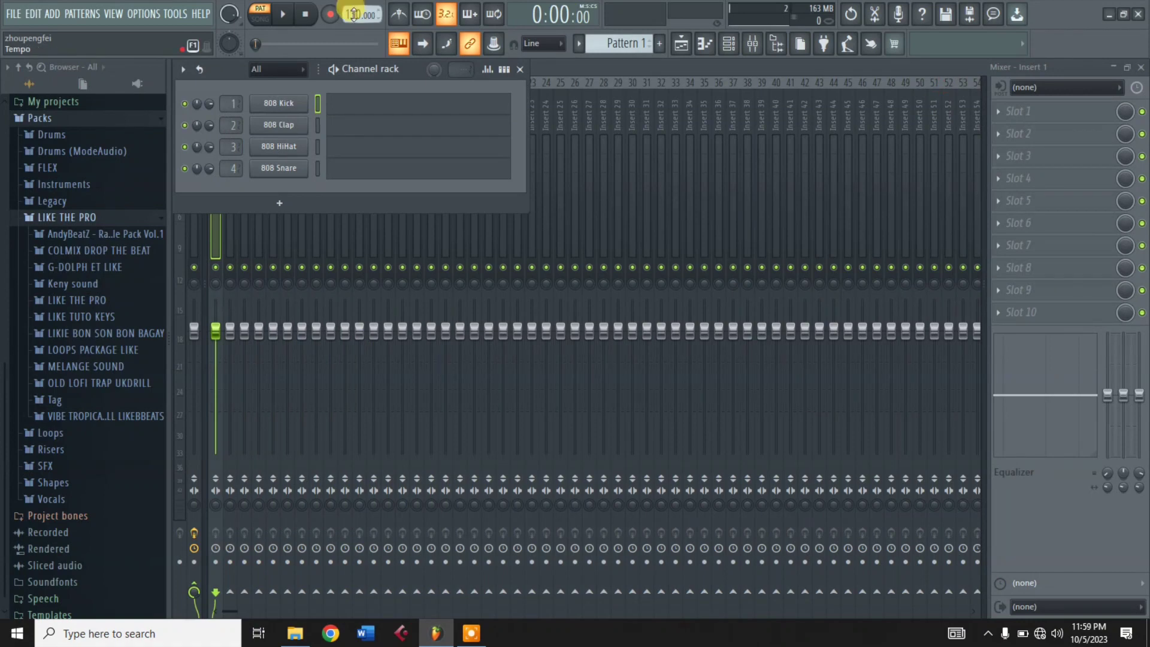
pyautogui.moveTo(353, 15); pyautogui.dragTo(354, 27)
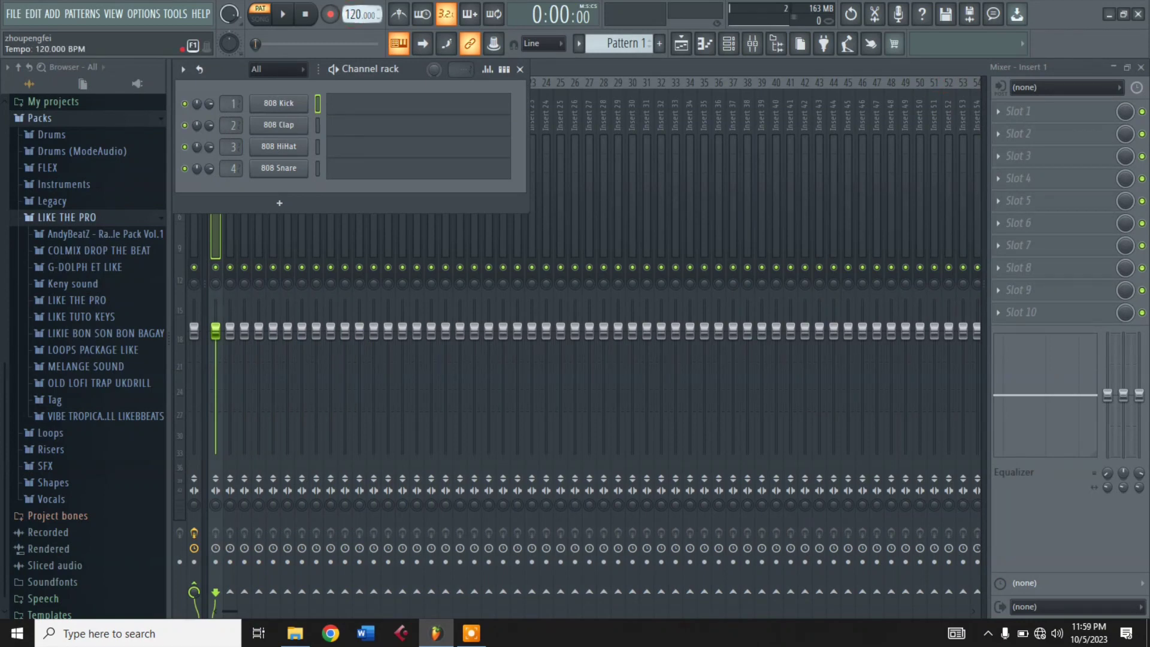
pyautogui.moveTo(353, 14); pyautogui.dragTo(353, 16)
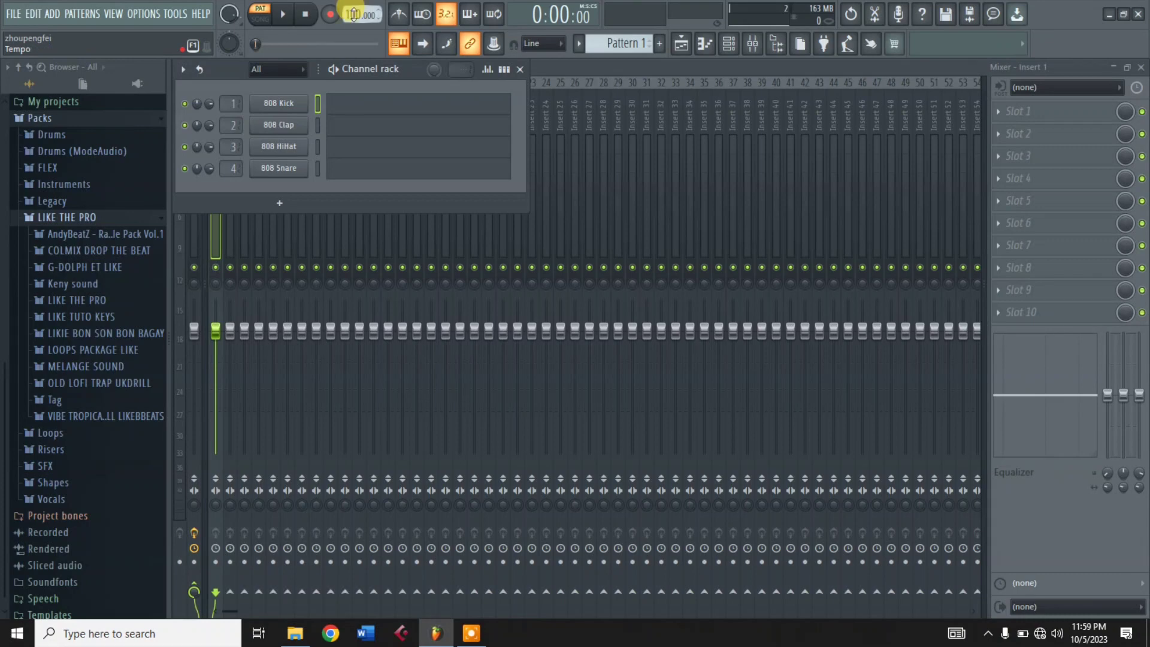
# Delete all four default 808 channels from the channel rack
pyautogui.rightClick(318, 104)
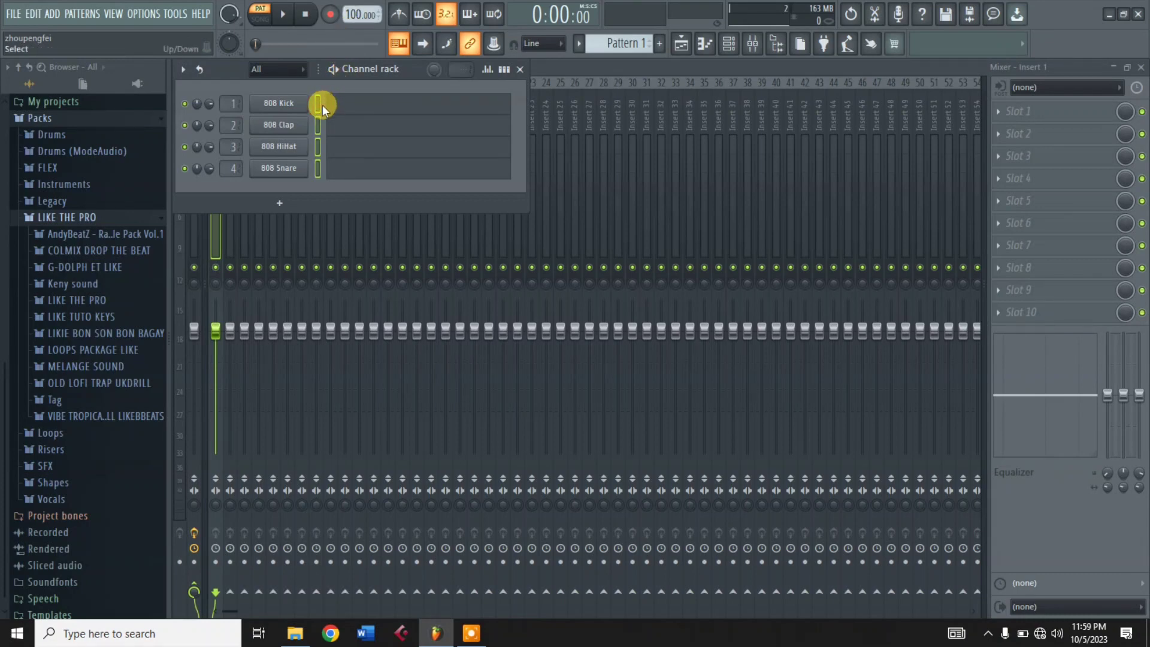
pyautogui.hotkey('alt', 'Delete')
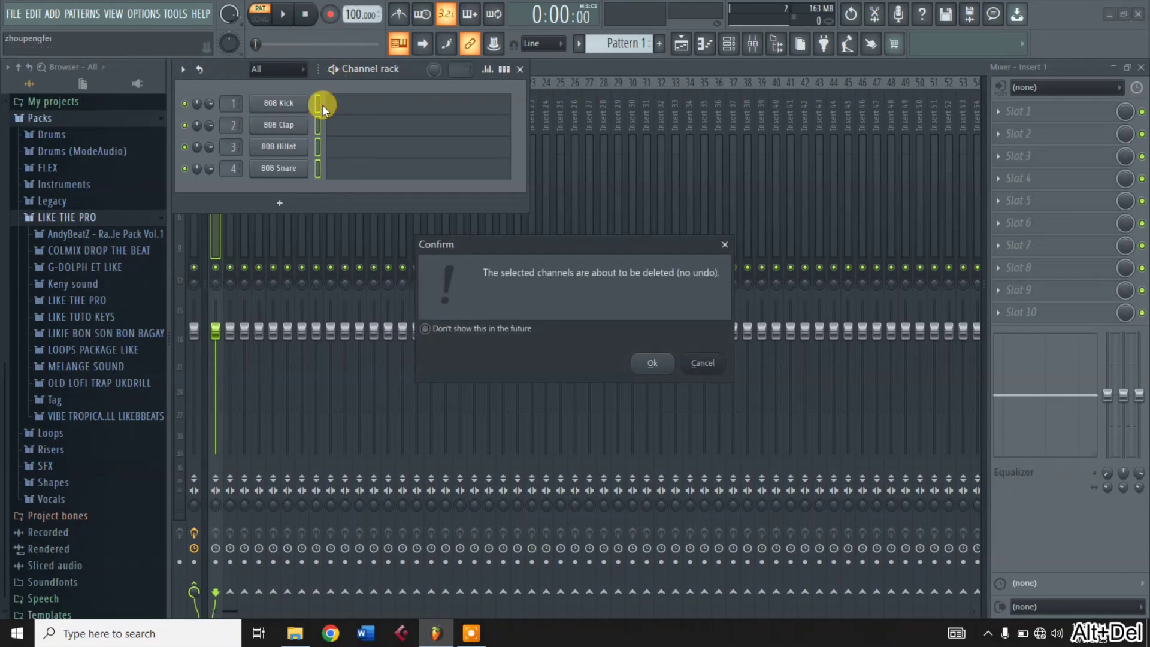
pyautogui.press('Return')
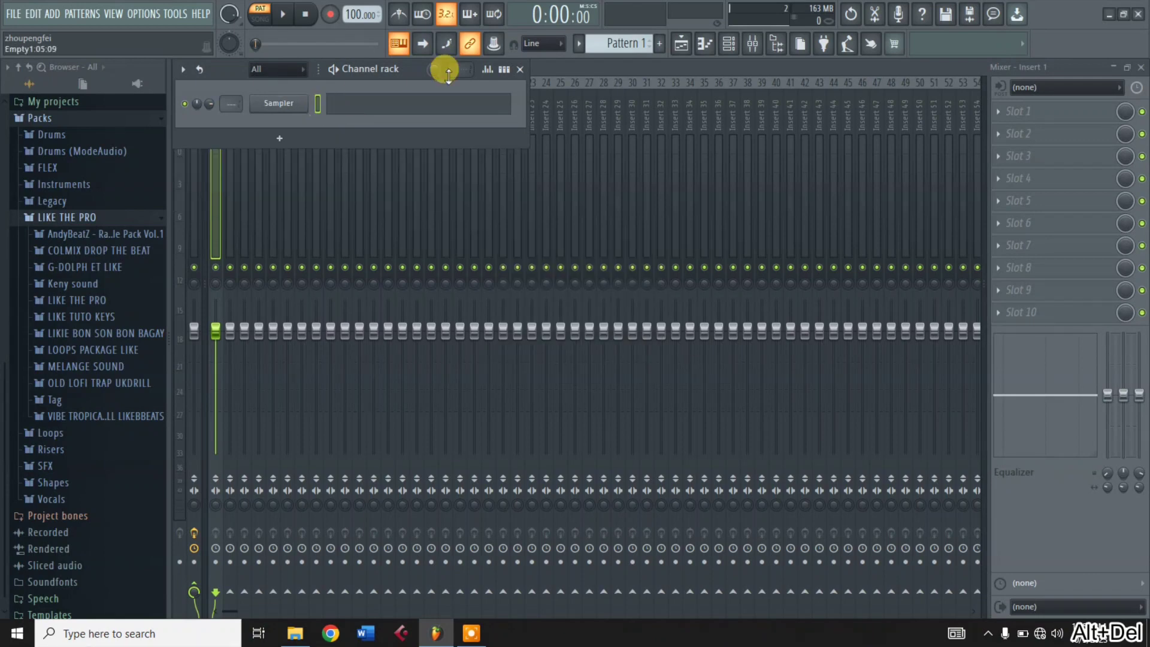
# Import the audio file "Stop Feat Samy Beatz_BPM 100_Key CMaj" from the CHALLENGE SAMY BEATZ folder onto Track 1 of the playlist at bar 1
pyautogui.click(682, 45)
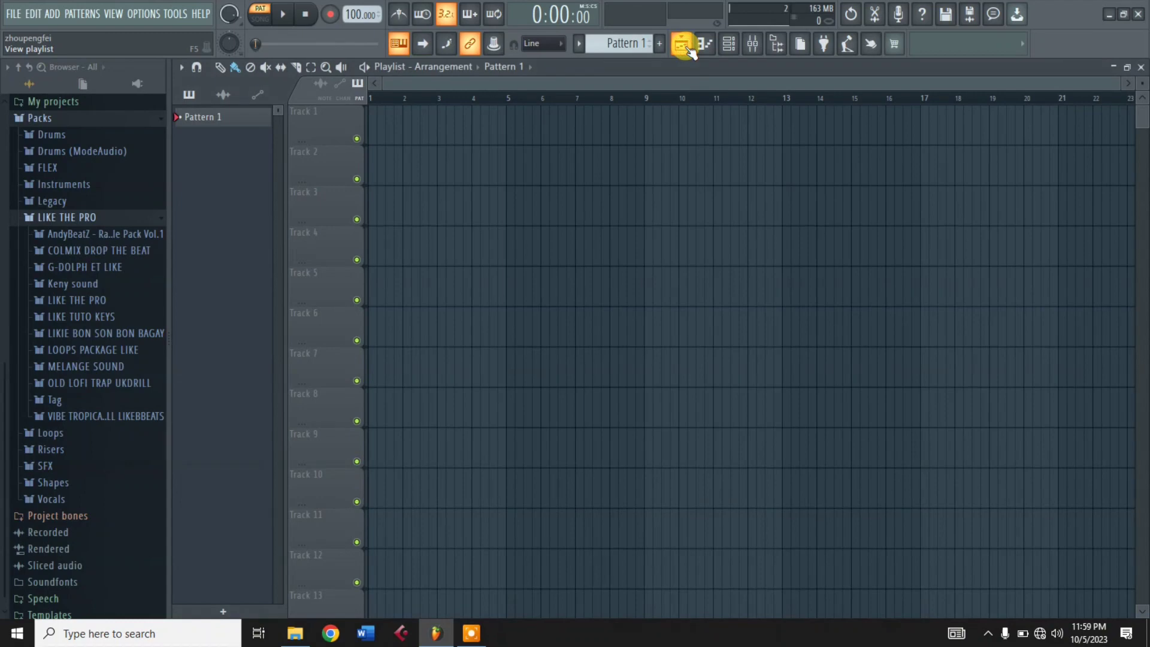
pyautogui.click(294, 635)
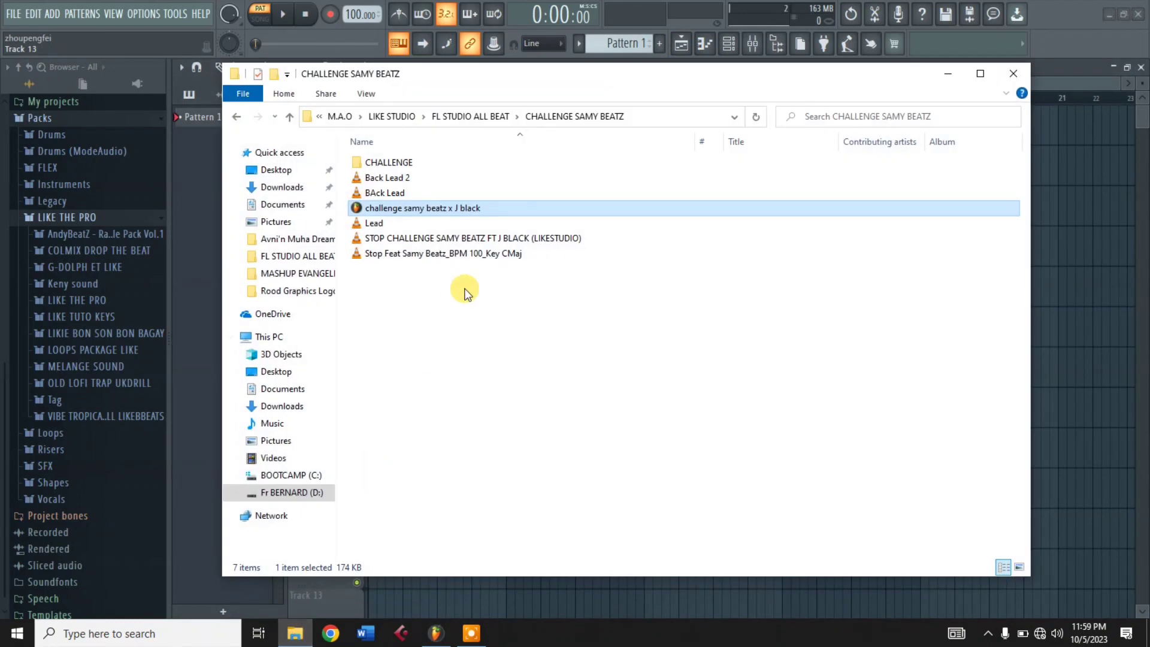
pyautogui.click(416, 253)
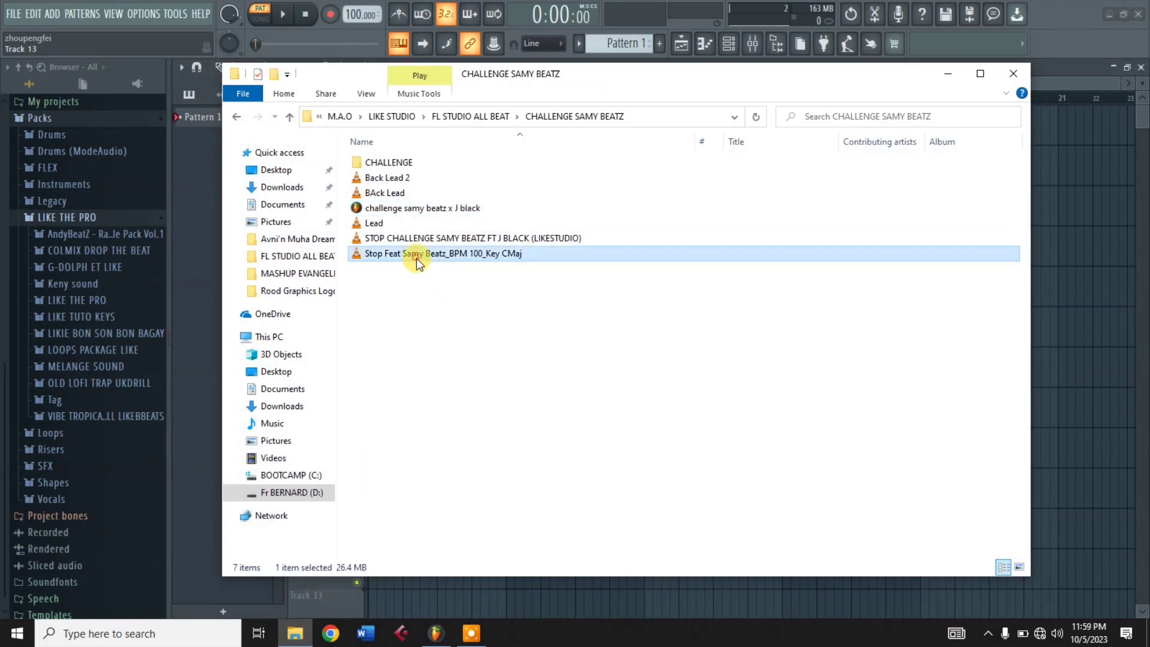
pyautogui.moveTo(630, 144); pyautogui.dragTo(295, 70)
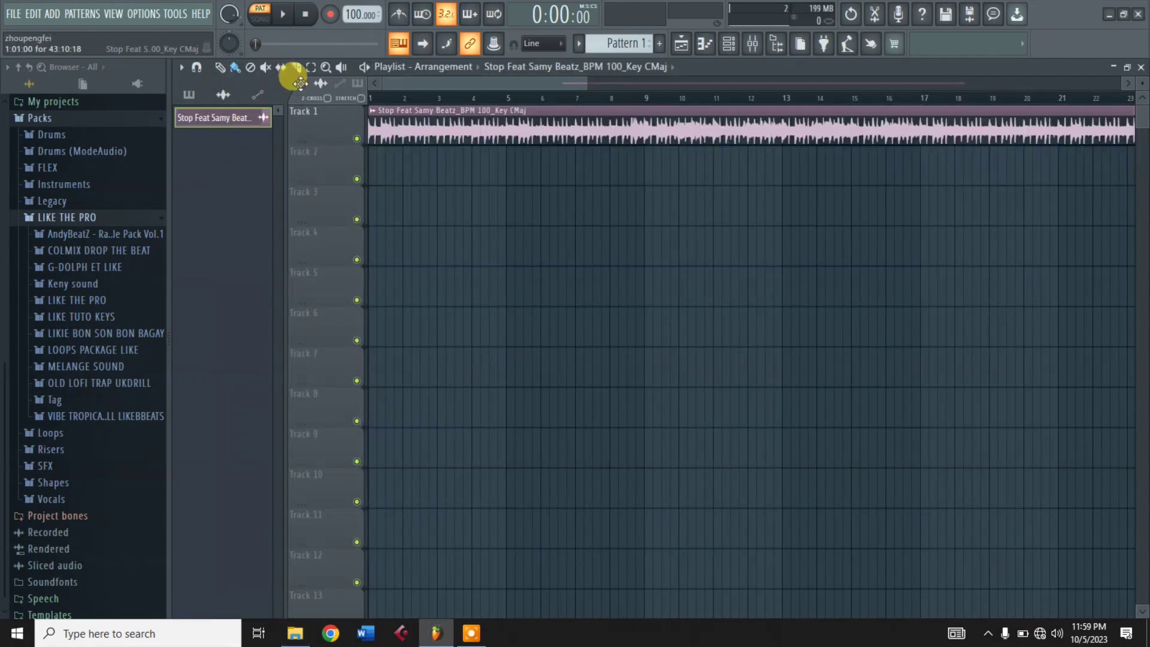
pyautogui.moveTo(653, 83); pyautogui.dragTo(920, 83)
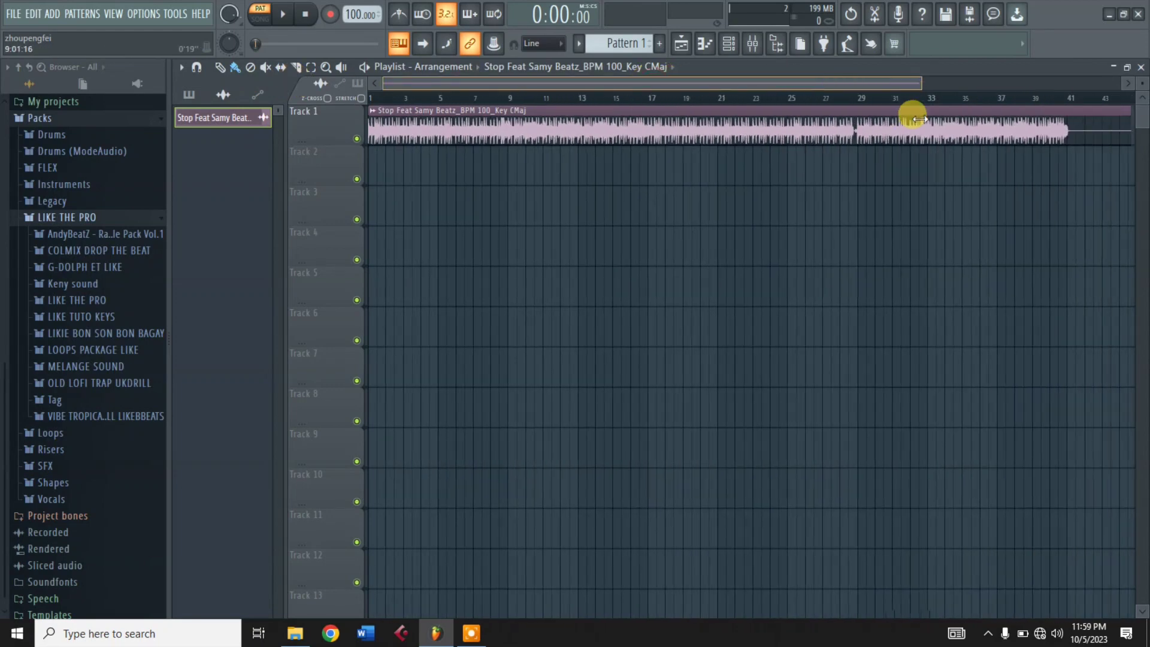
# Set the system speaker volume to 50
pyautogui.click(1058, 634)
pyautogui.moveTo(1056, 602); pyautogui.dragTo(1022, 591)
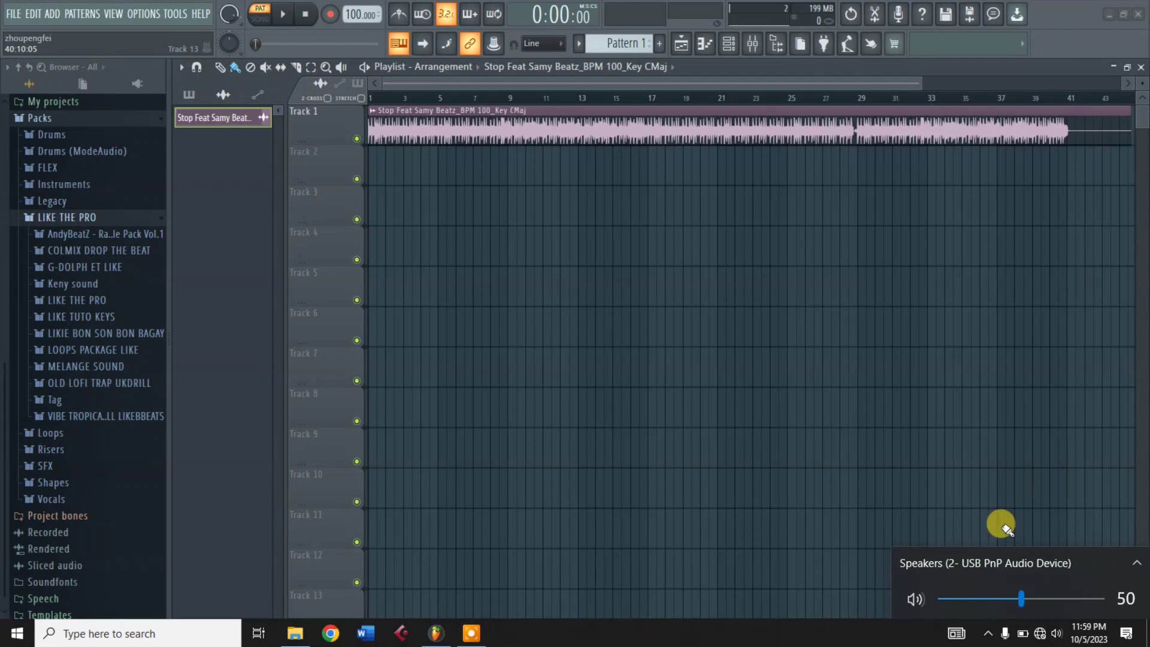
pyautogui.click(827, 90)
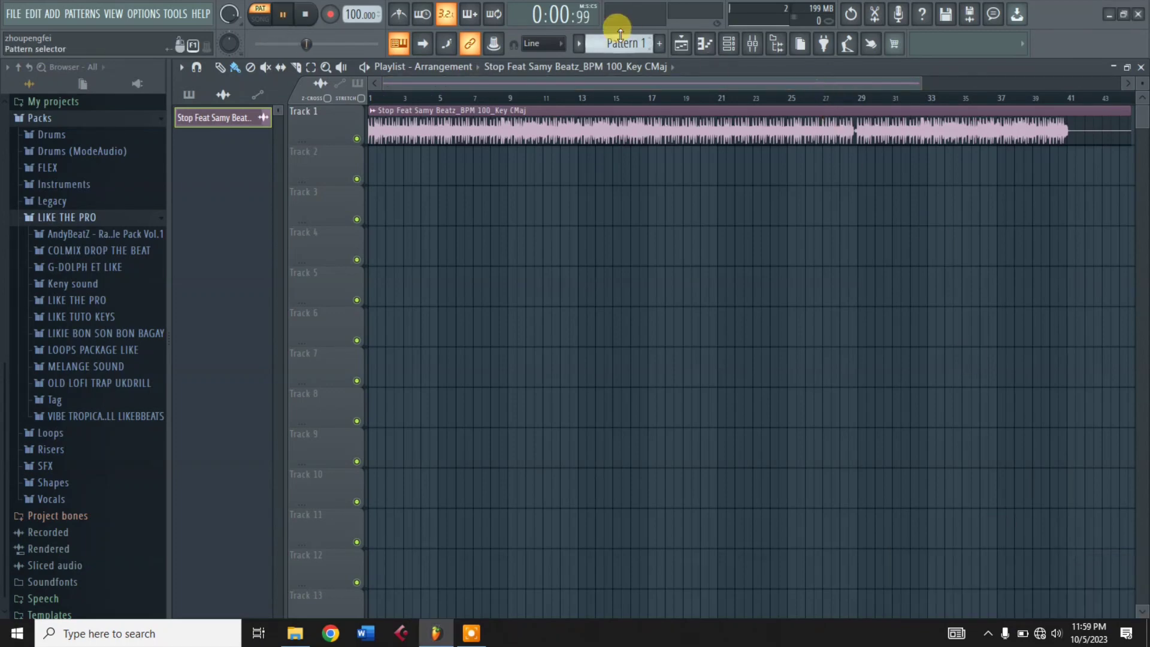
# Switch playback to song mode, listen to the beat while checking its level in the mixer, and stop playback
pyautogui.click(268, 22)
pyautogui.click(283, 14)
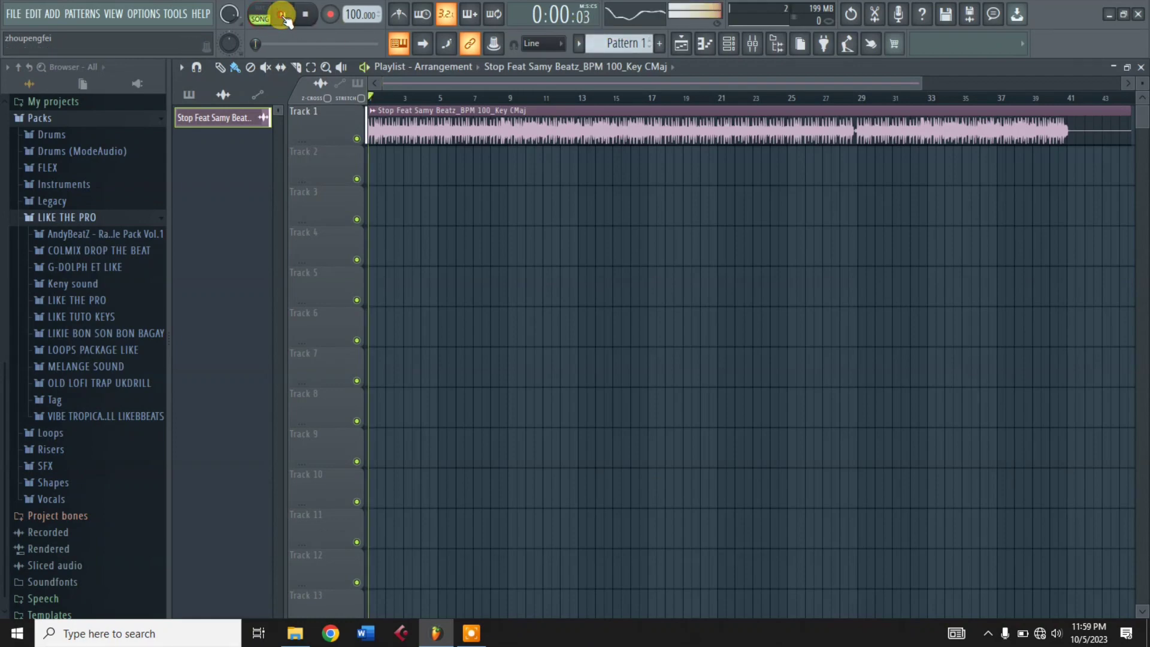
pyautogui.click(752, 46)
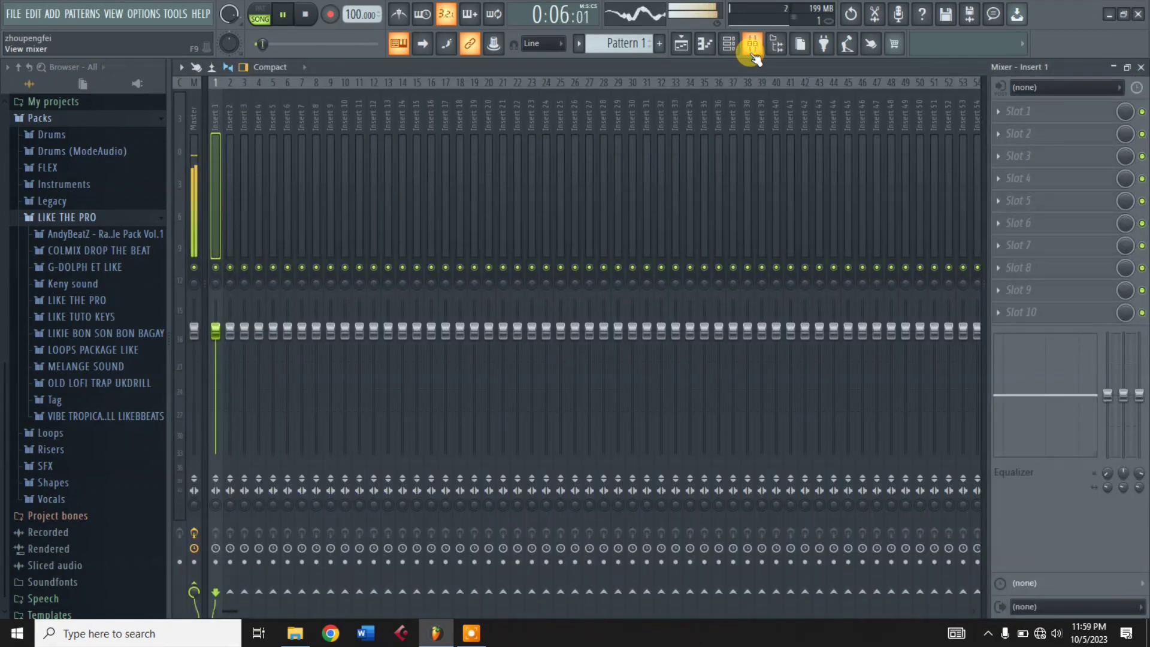
pyautogui.click(753, 56)
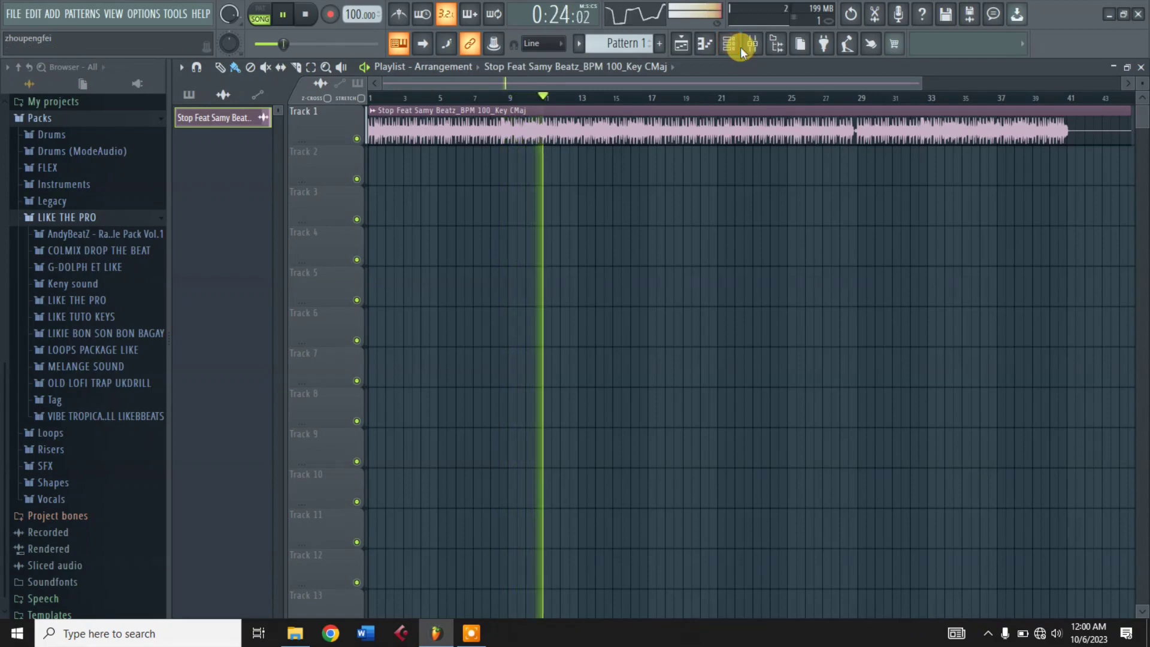
pyautogui.press('space')
pyautogui.click(753, 45)
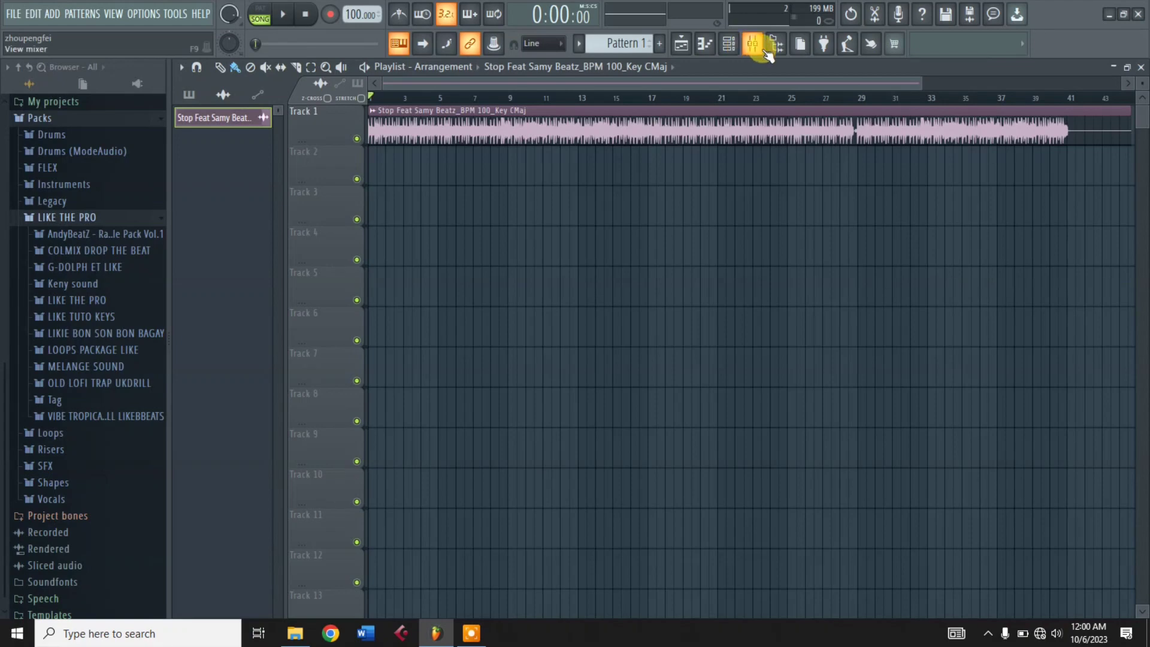
pyautogui.click(756, 44)
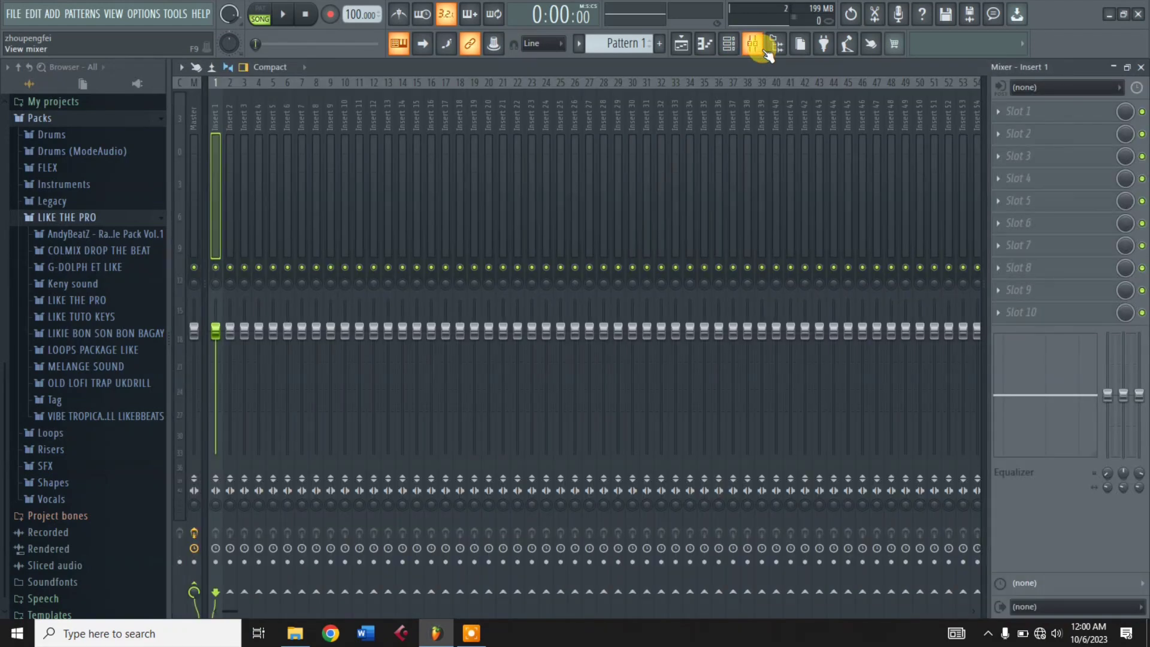
# Import the Lead audio file from the CHALLENGE SAMY BEATZ folder onto Track 2 of the playlist, starting at bar 1
pyautogui.click(294, 634)
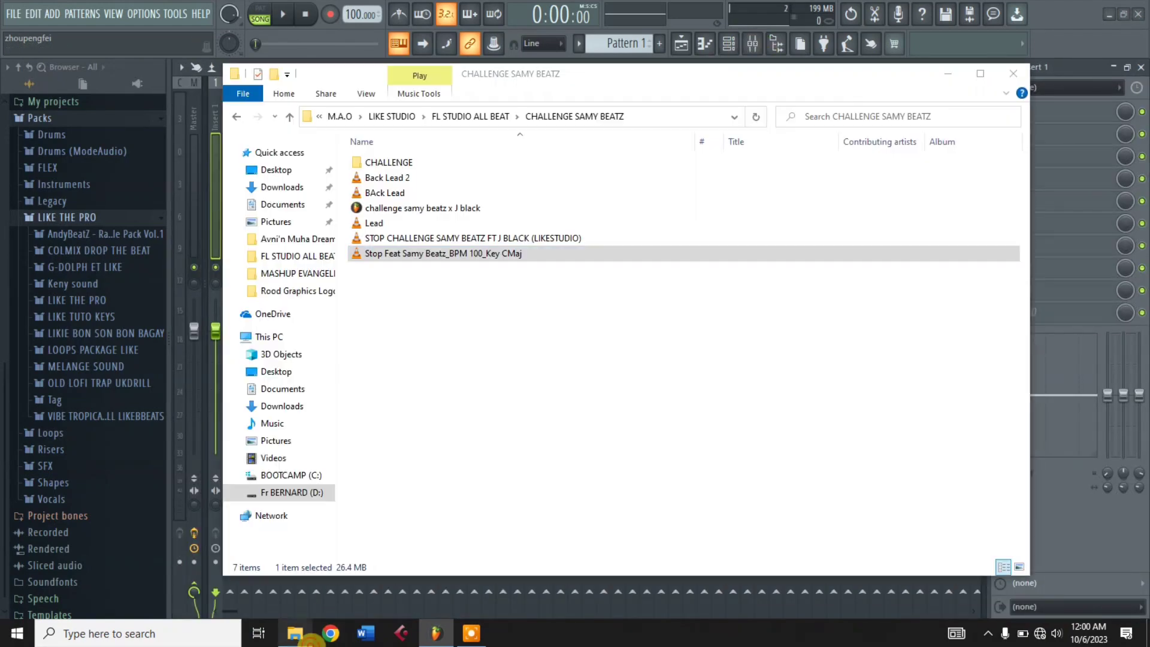
pyautogui.moveTo(372, 224); pyautogui.dragTo(443, 638)
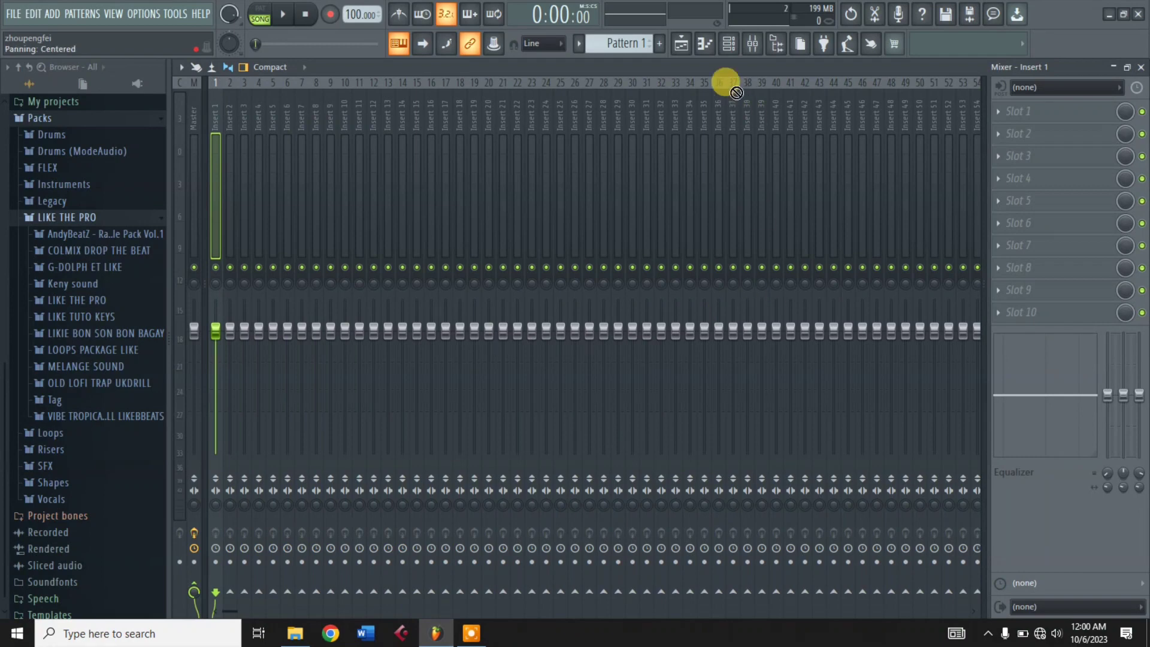
pyautogui.click(682, 43)
pyautogui.moveTo(683, 44); pyautogui.dragTo(529, 165)
pyautogui.moveTo(759, 176); pyautogui.dragTo(483, 179)
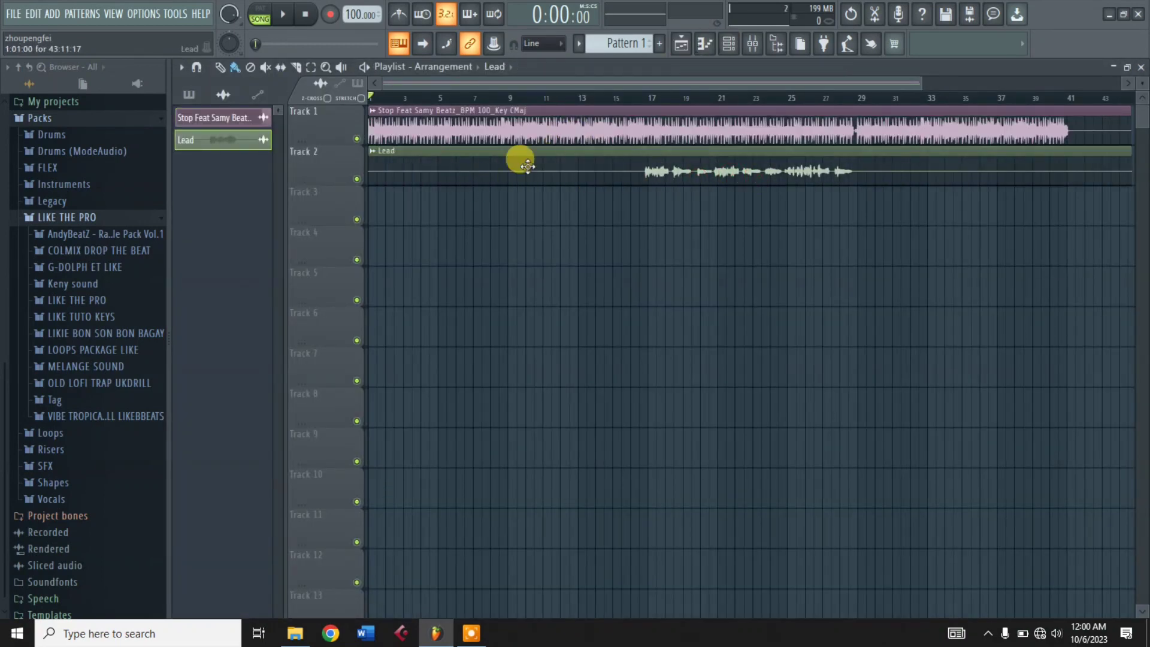
# Route the beat channel to mixer track 1 and the Lead channel to mixer track 2
pyautogui.click(732, 43)
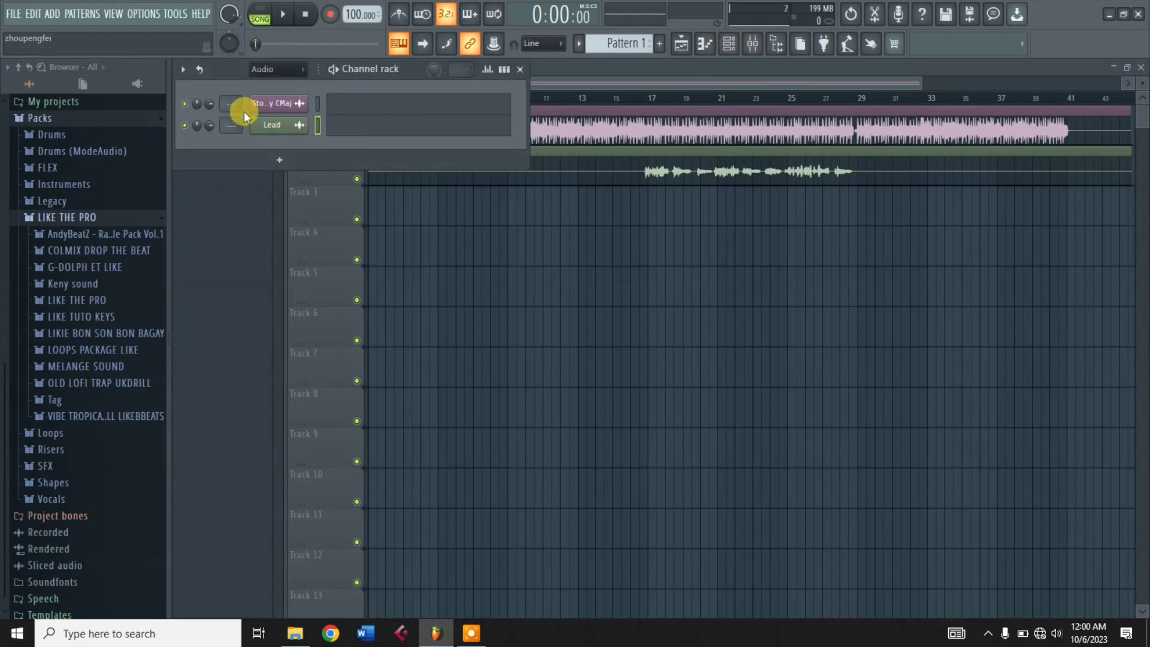
pyautogui.moveTo(231, 103); pyautogui.dragTo(232, 122)
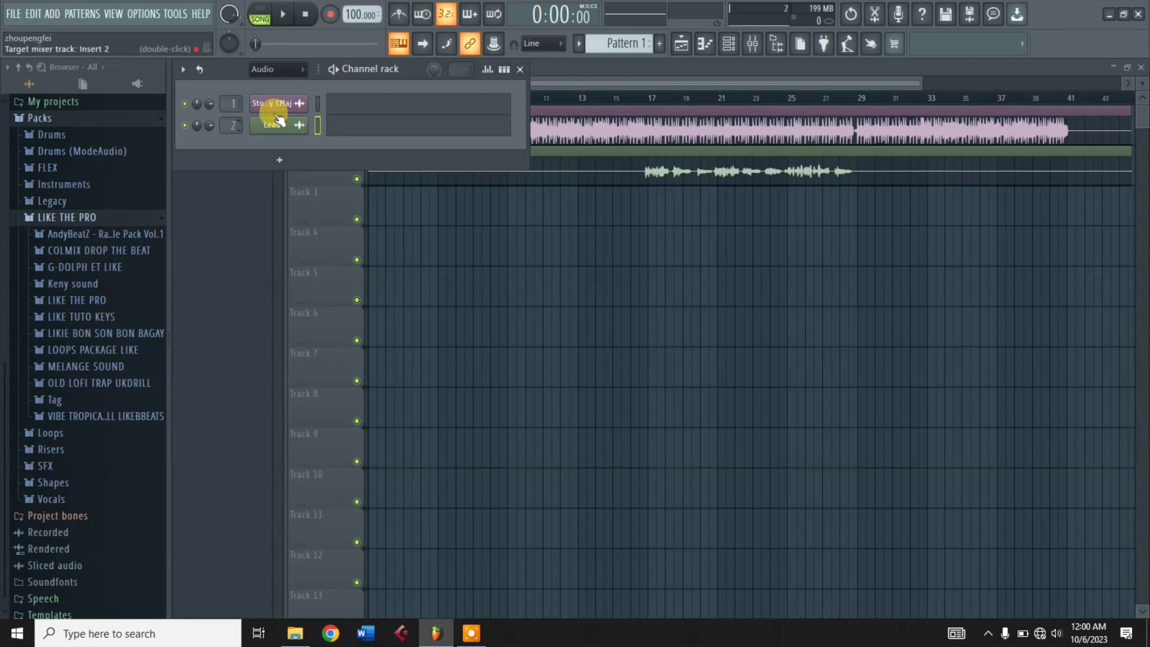
# Select both audio channels and link them to consecutive mixer tracks starting at Insert 1, carrying over their names and colours
pyautogui.click(317, 99)
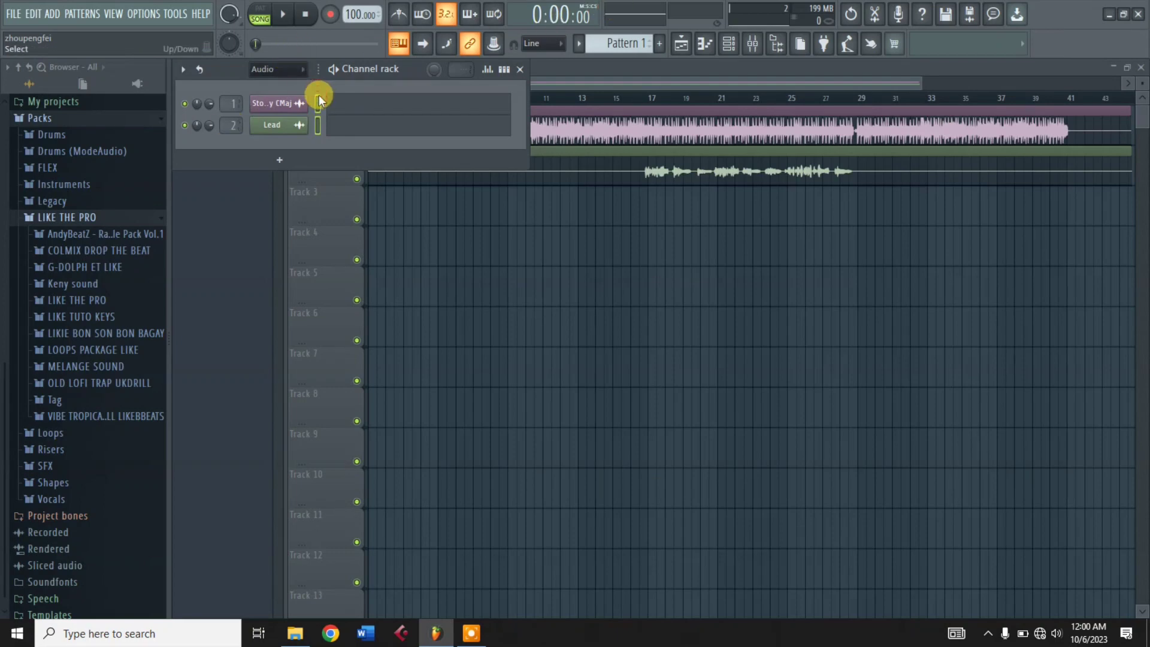
pyautogui.click(755, 41)
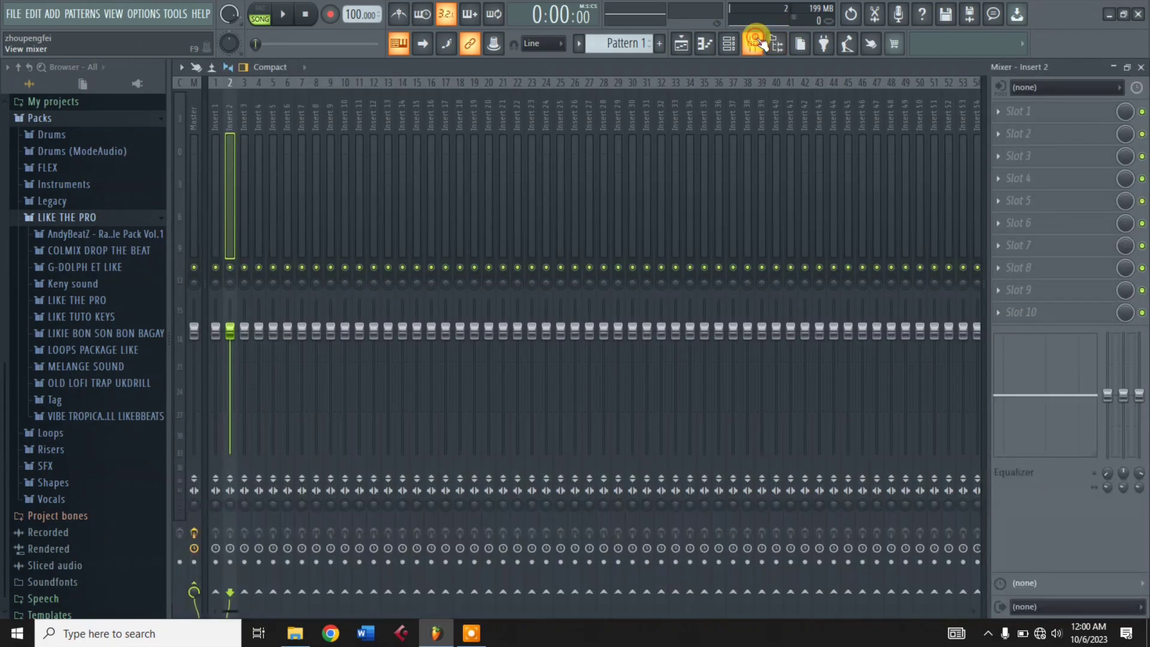
pyautogui.click(218, 127)
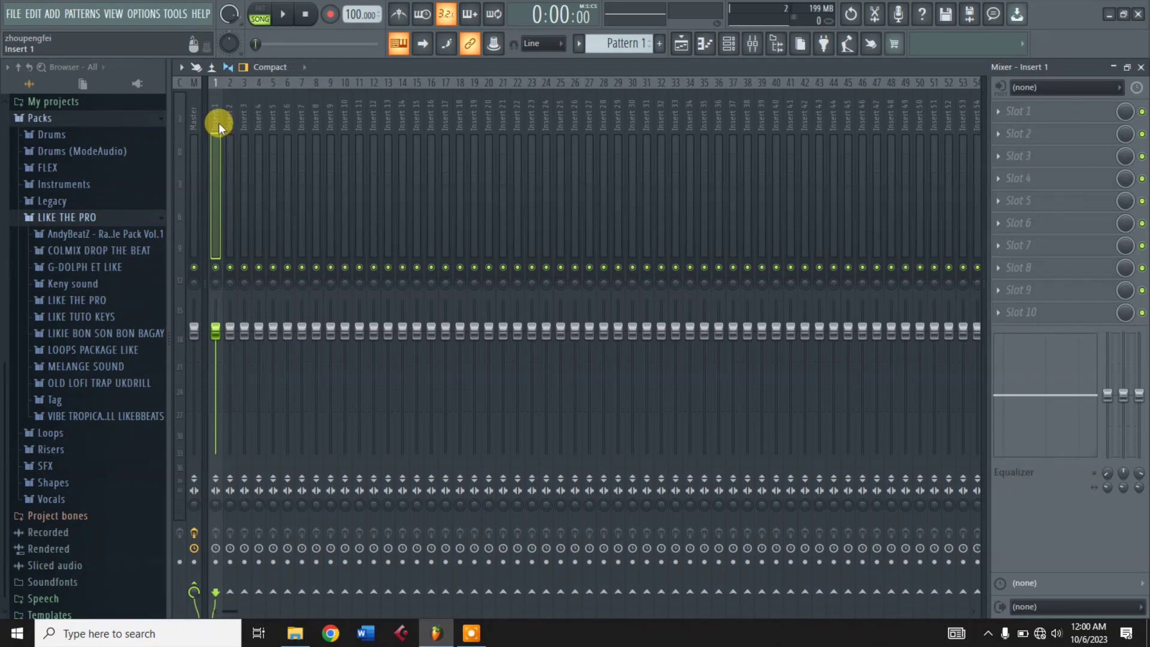
pyautogui.hotkey('ctrl', 'shift', 'l')
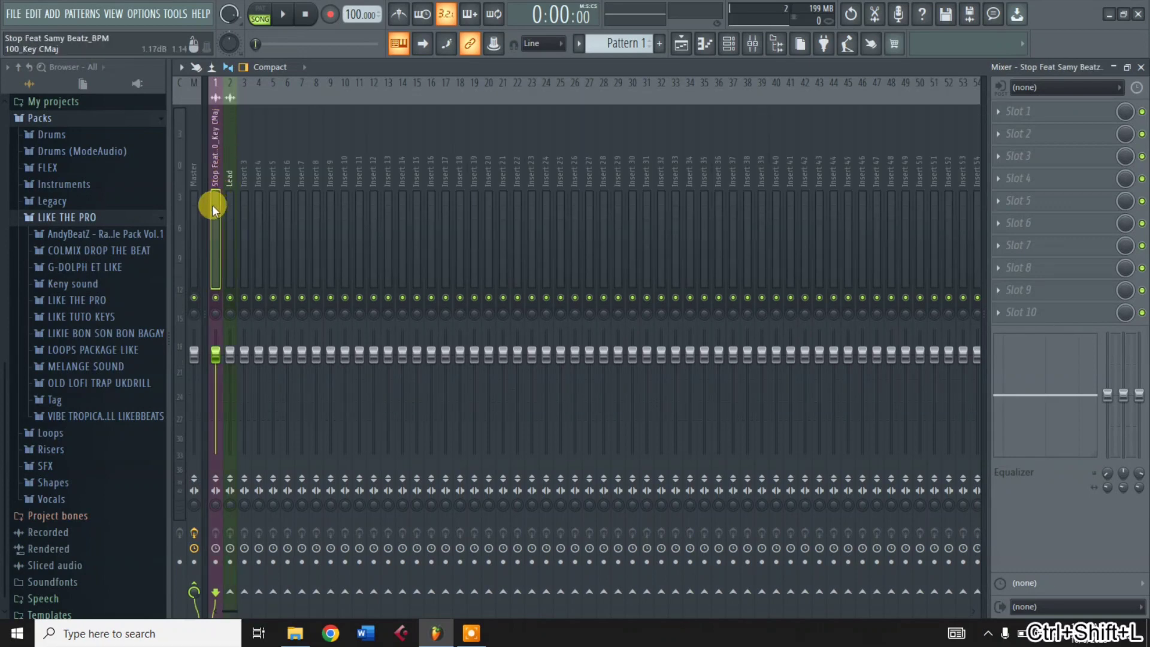
pyautogui.click(229, 266)
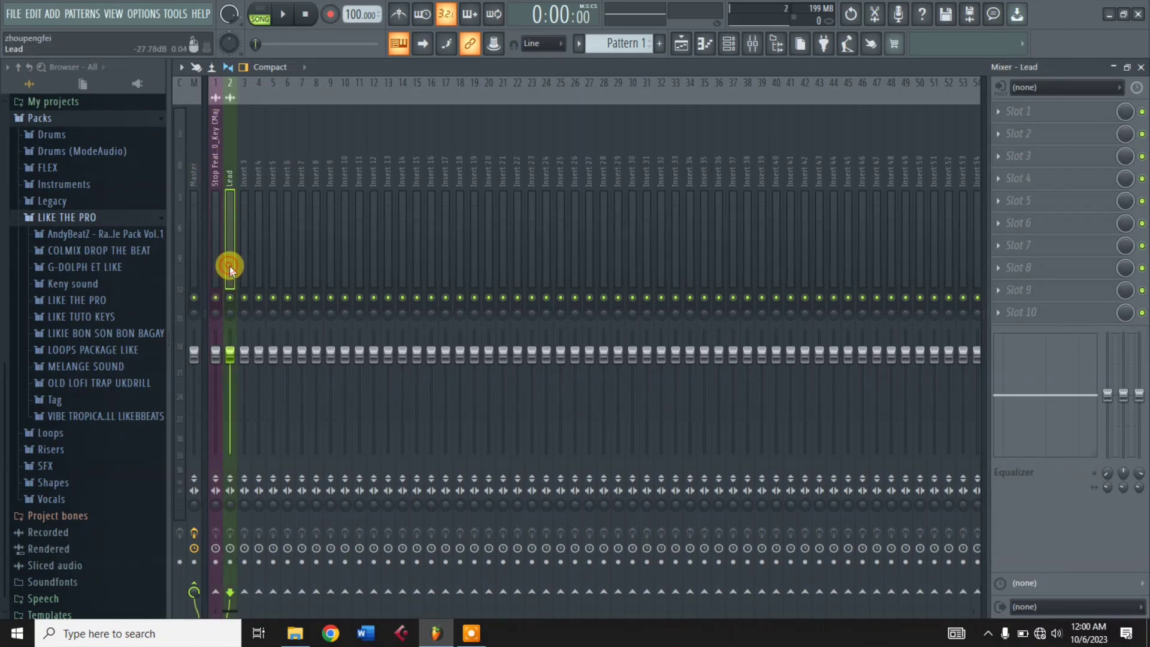
# Play the arrangement from around bar 16 and mute Track 1 to hear the Lead vocal alone
pyautogui.click(677, 52)
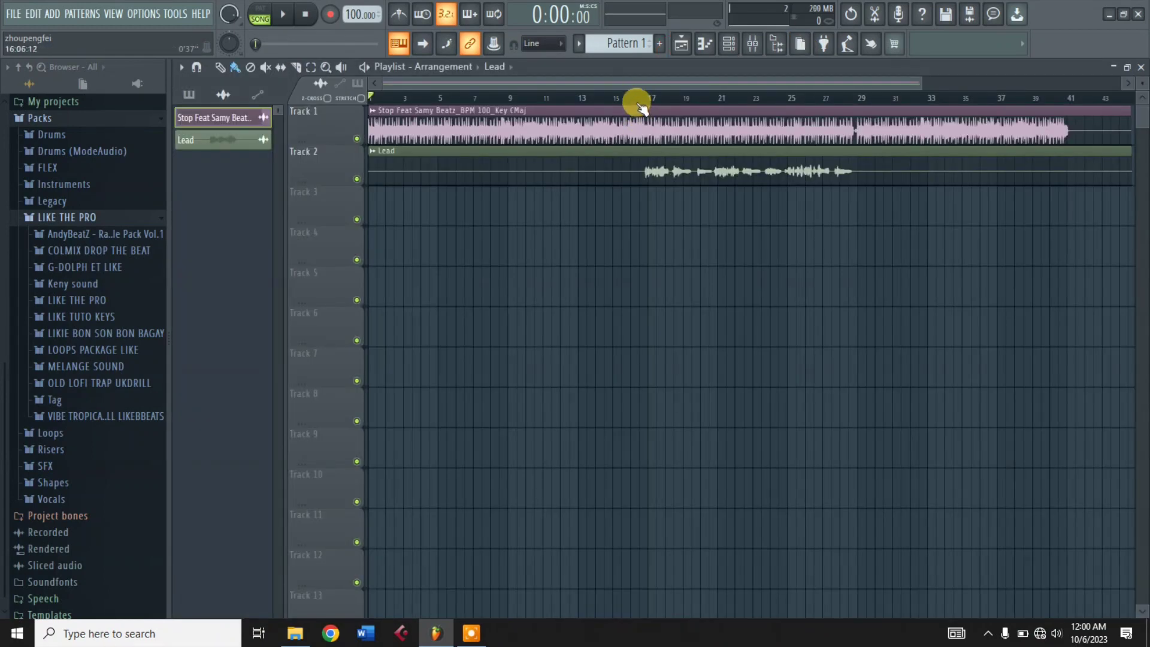
pyautogui.click(638, 100)
pyautogui.press('space')
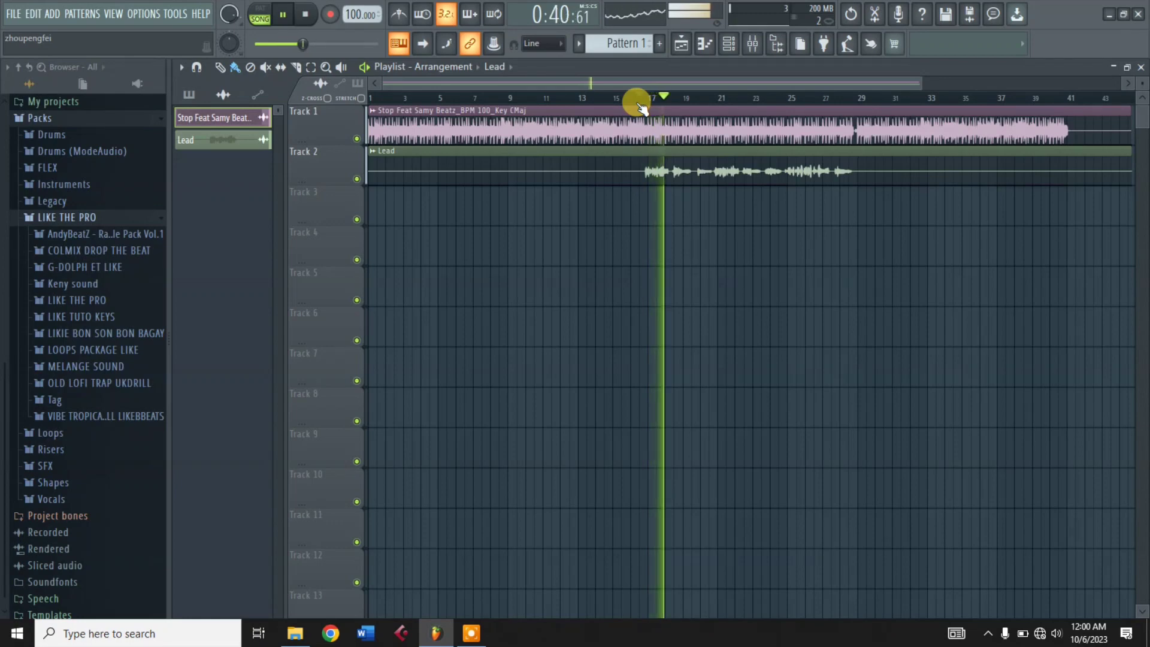
pyautogui.click(357, 139)
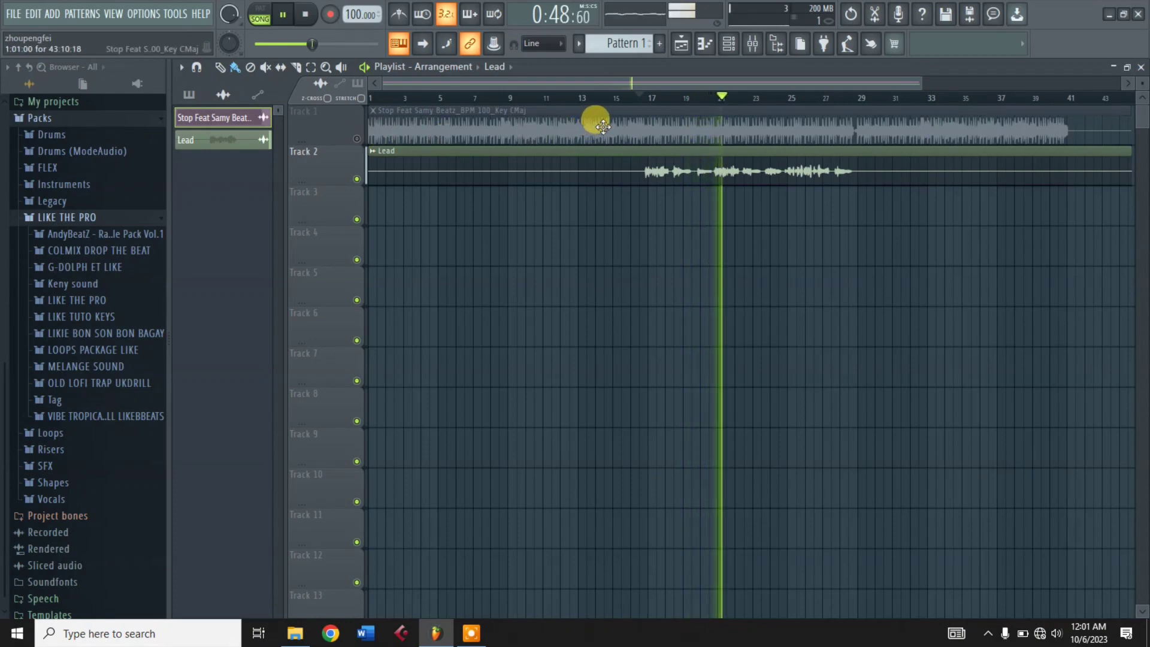
pyautogui.click(926, 81)
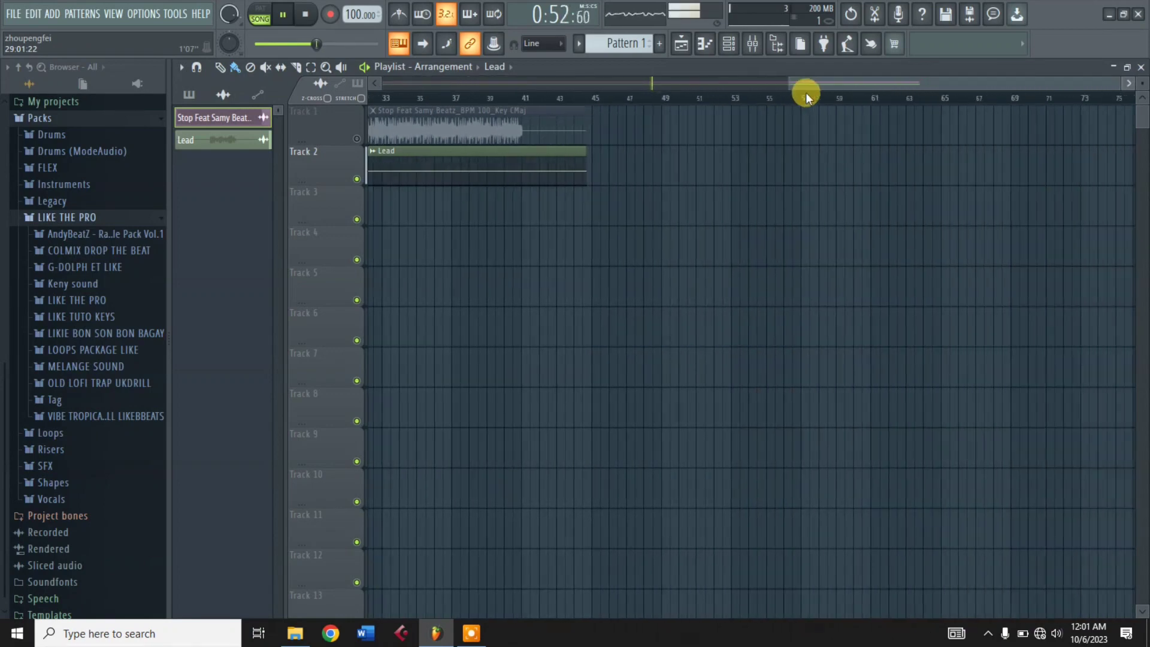
pyautogui.moveTo(955, 87); pyautogui.dragTo(529, 90)
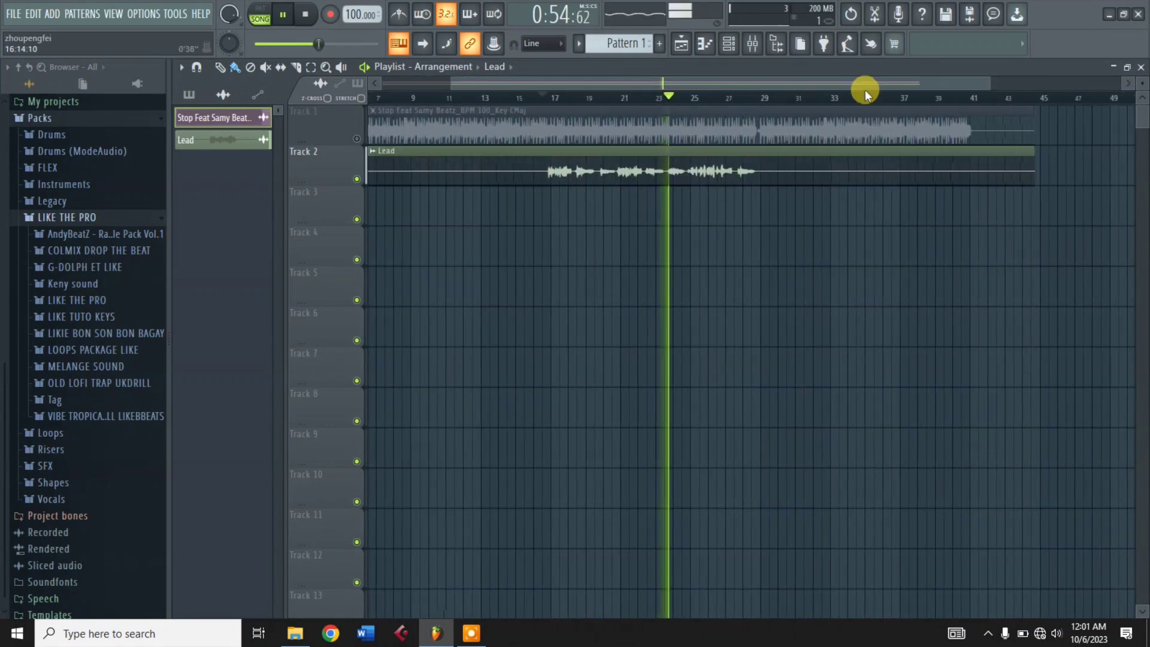
pyautogui.moveTo(983, 84); pyautogui.dragTo(674, 84)
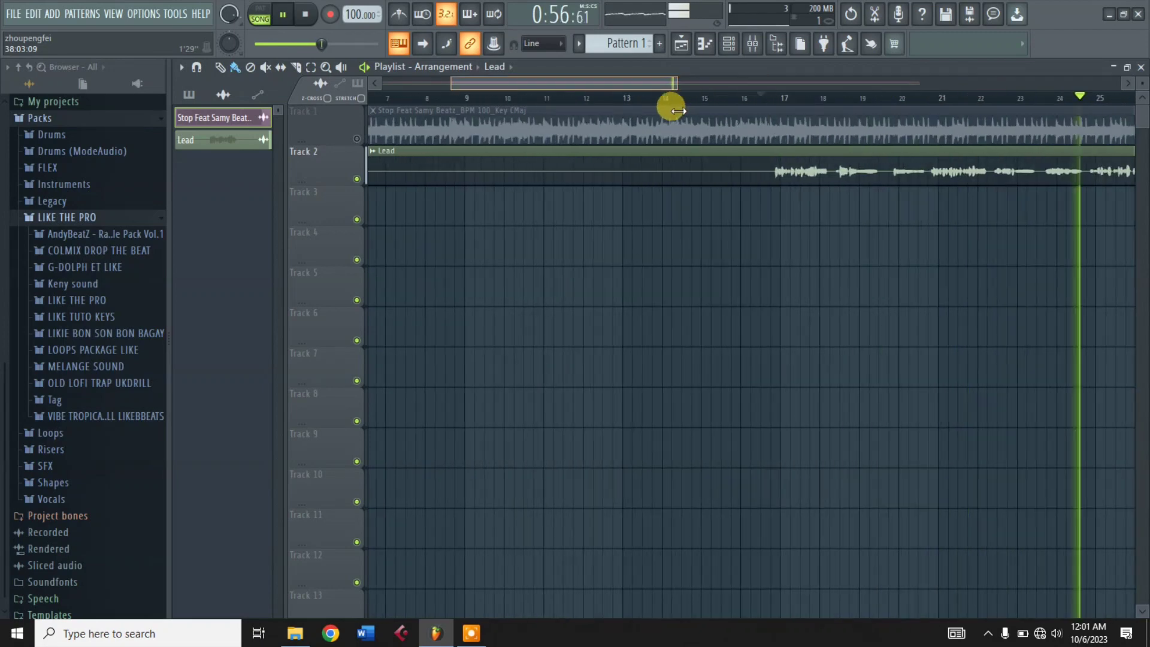
# Unmute Track 1, stop playback and select the playlist time range from just before bar 17 to bar 29 for looping
pyautogui.moveTo(410, 130); pyautogui.dragTo(371, 130)
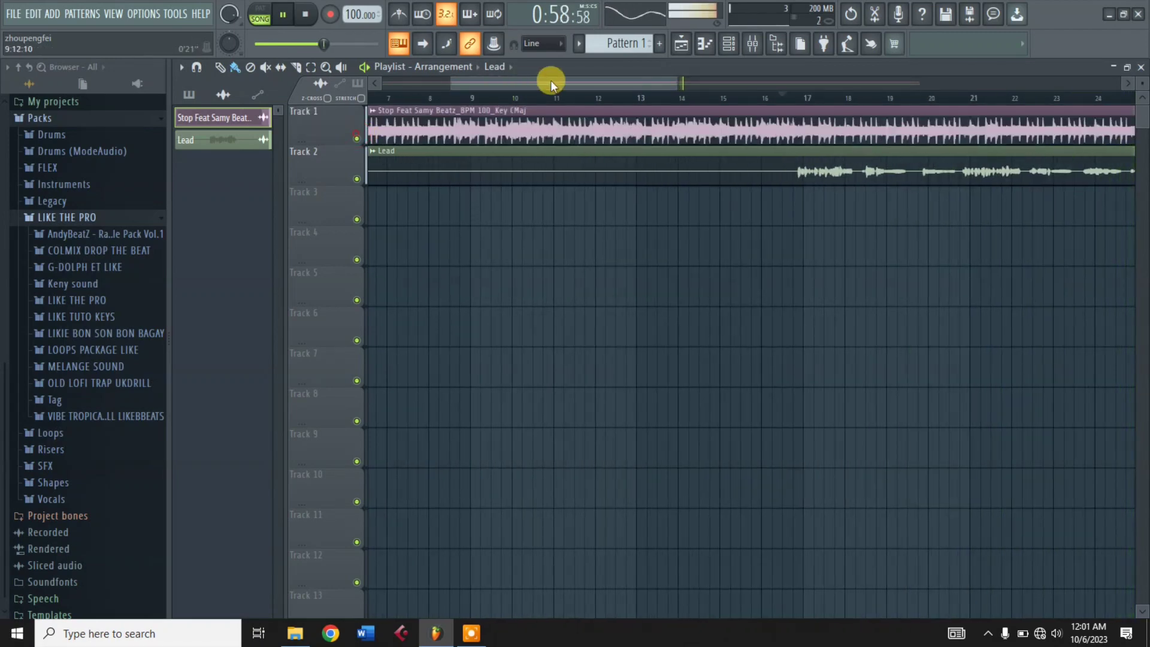
pyautogui.moveTo(550, 82); pyautogui.dragTo(654, 77)
pyautogui.moveTo(778, 89); pyautogui.dragTo(711, 81)
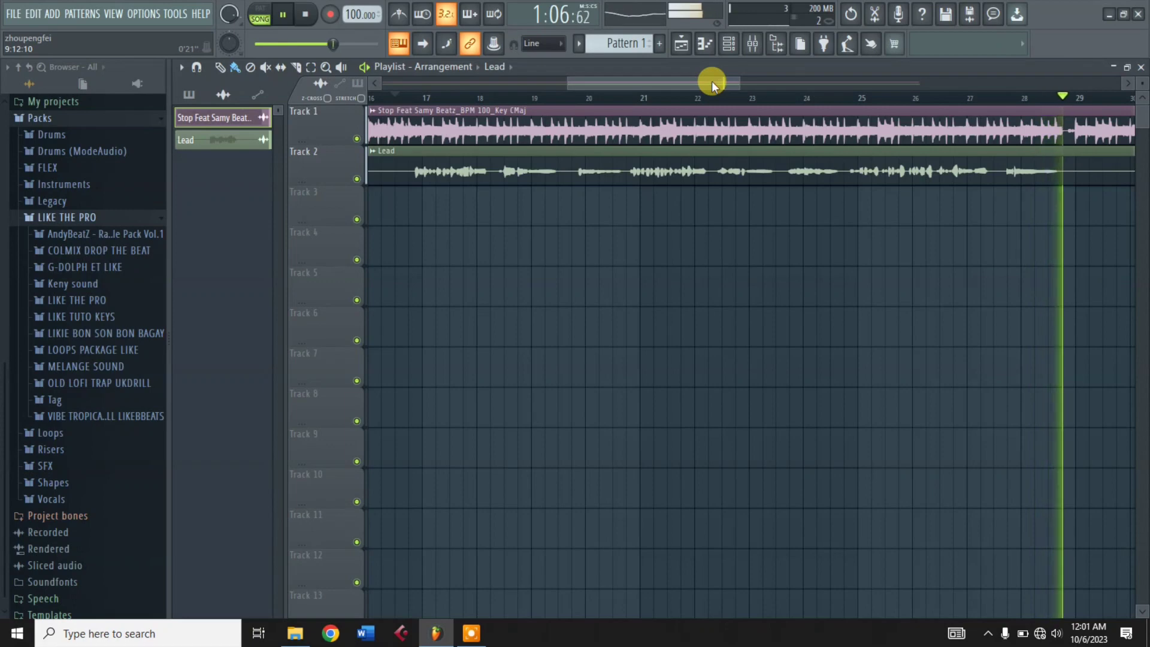
pyautogui.press('space')
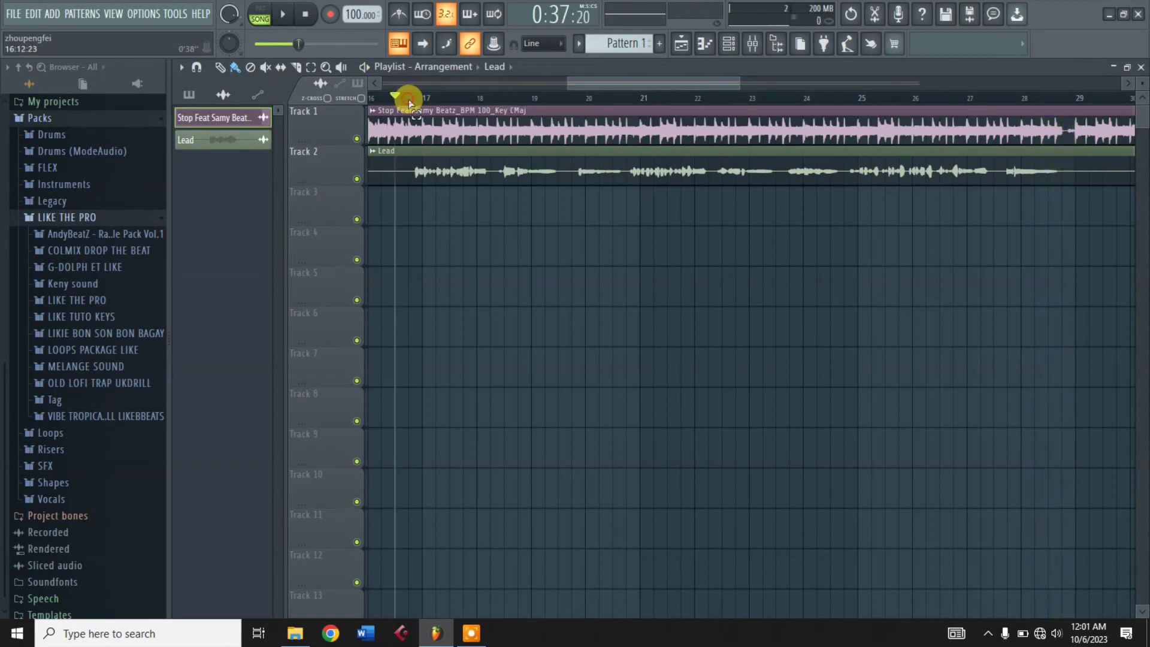
pyautogui.moveTo(409, 99); pyautogui.dragTo(1075, 97)
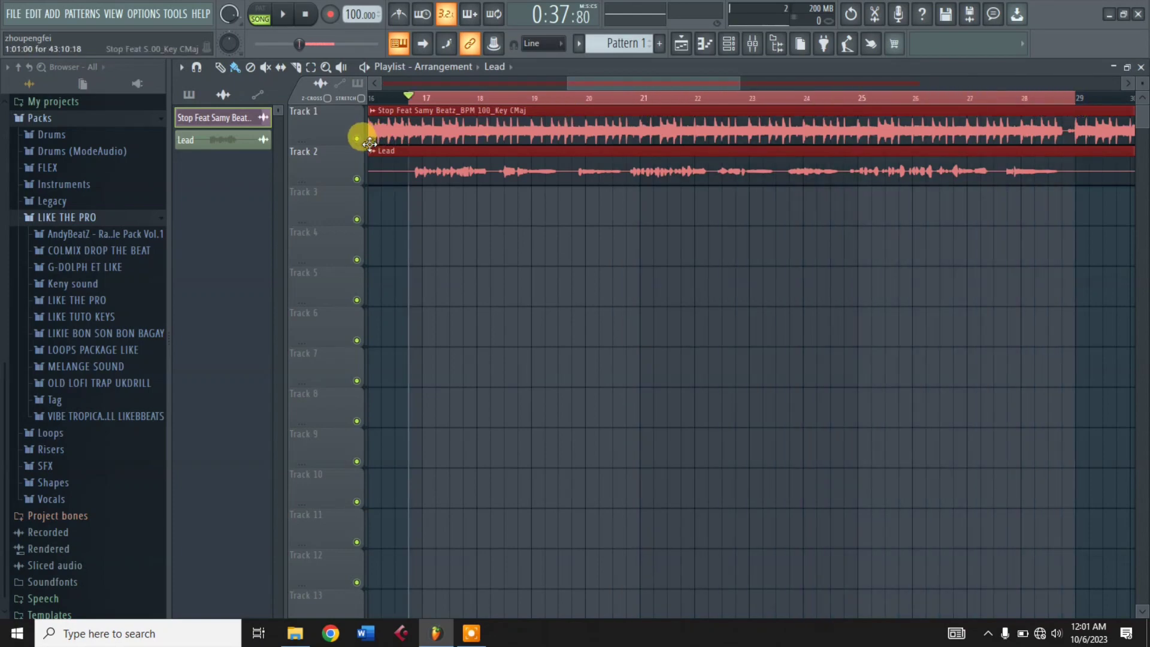
# Mute the beat's mixer track and load FabFilter Pro-Q 3 into the first effect slot of the Lead track
pyautogui.click(762, 44)
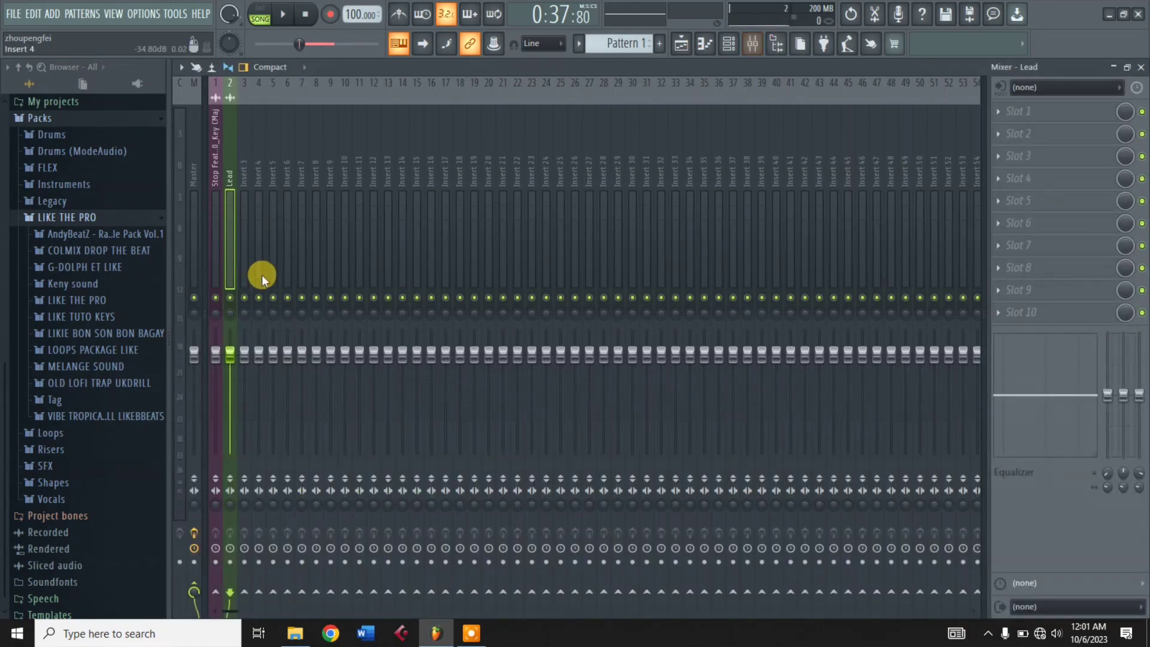
pyautogui.click(216, 297)
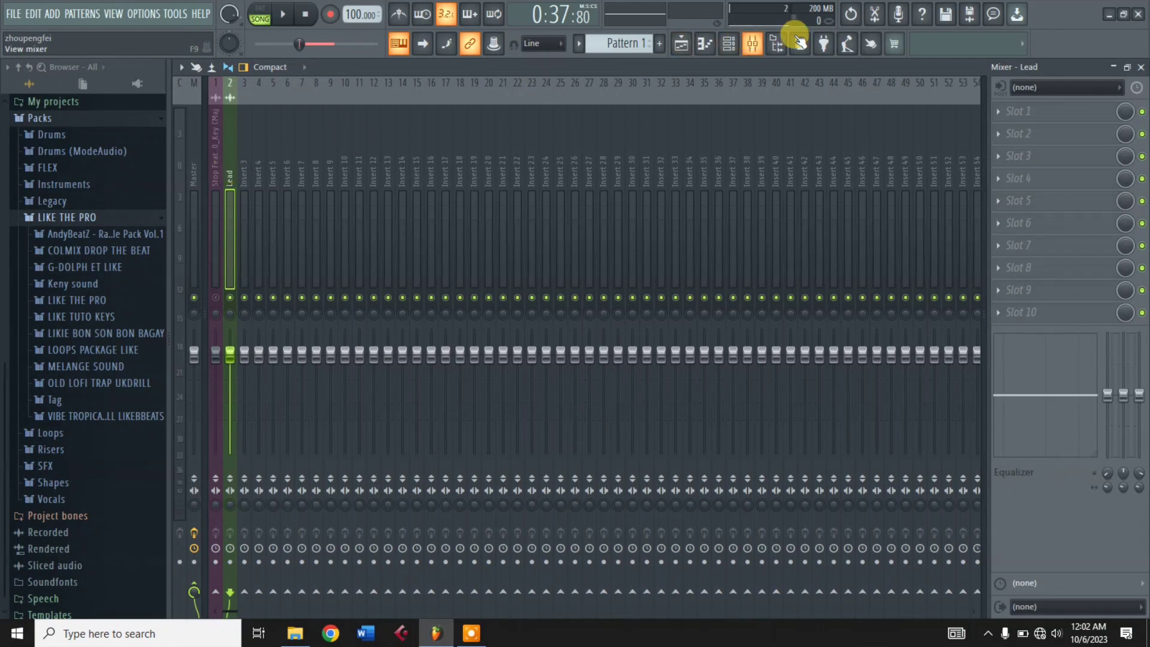
pyautogui.click(1057, 119)
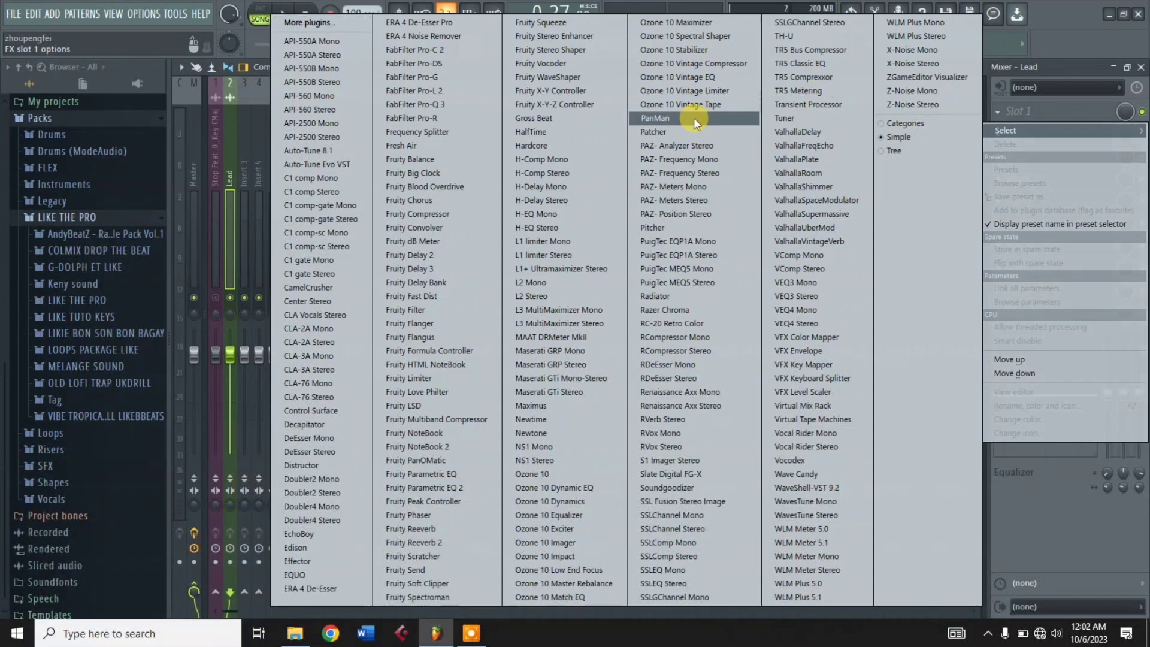
pyautogui.click(455, 106)
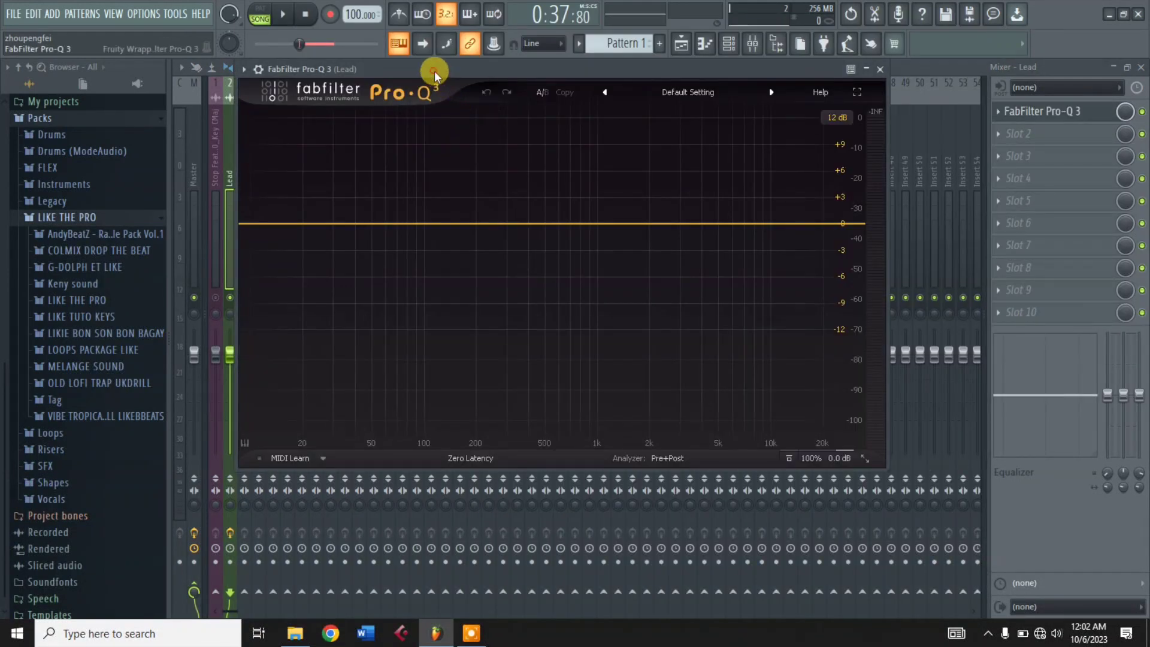
pyautogui.moveTo(434, 71); pyautogui.dragTo(488, 139)
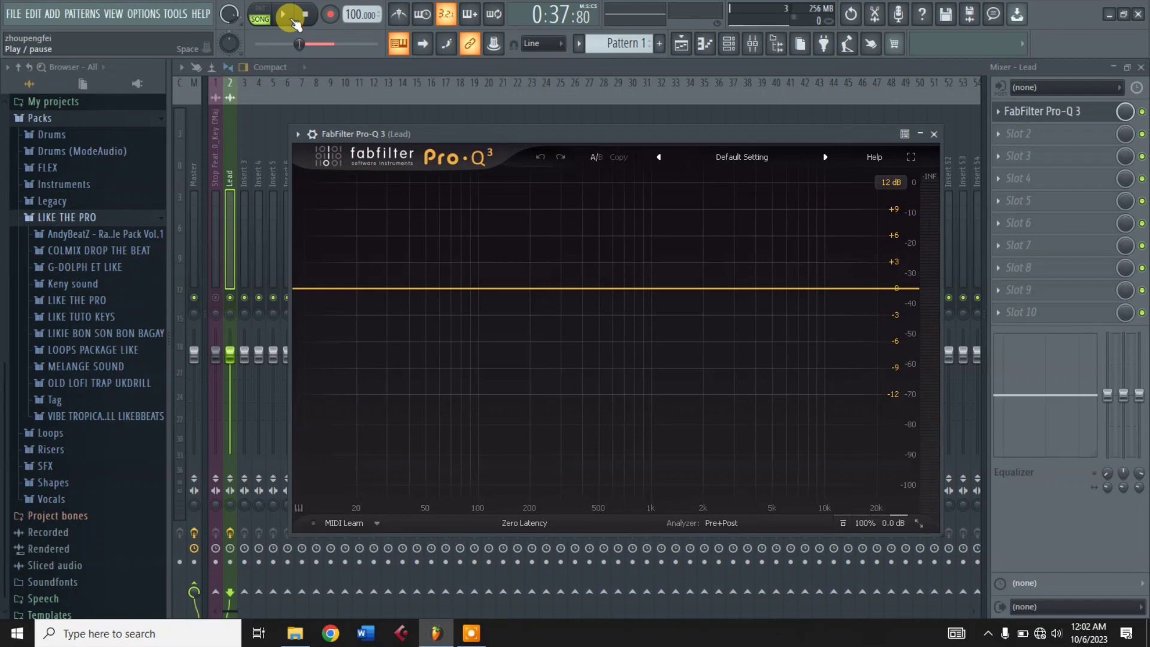
# Play the looped Lead vocal twice and examine its frequency spectrum in the equalizer
pyautogui.click(292, 19)
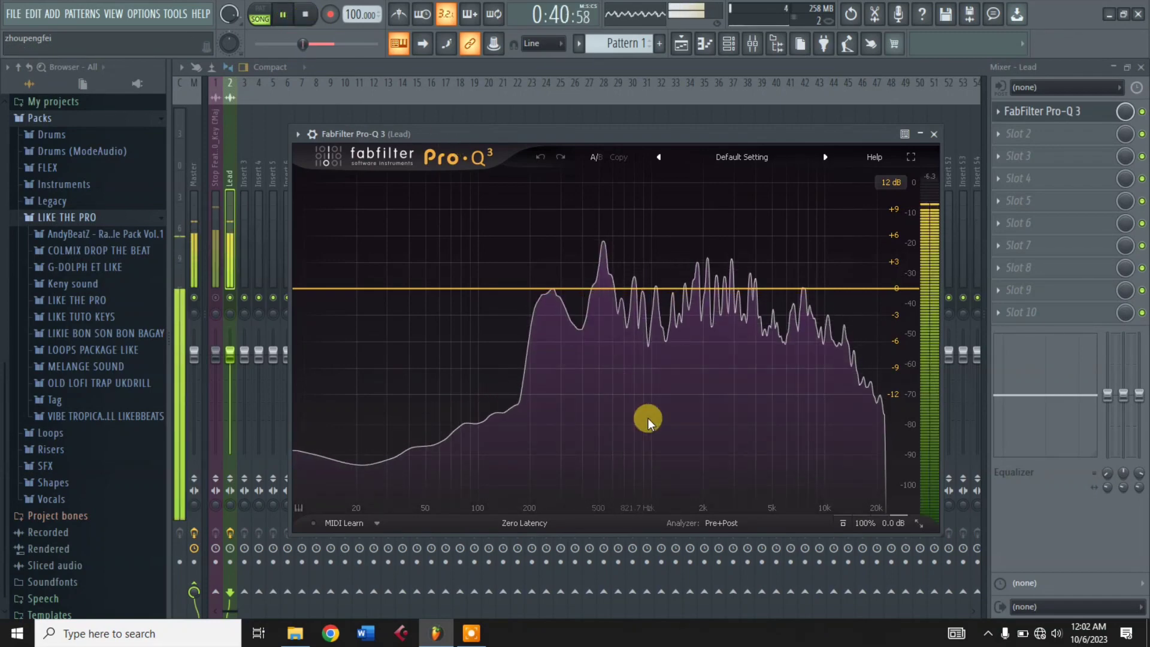
pyautogui.press('space')
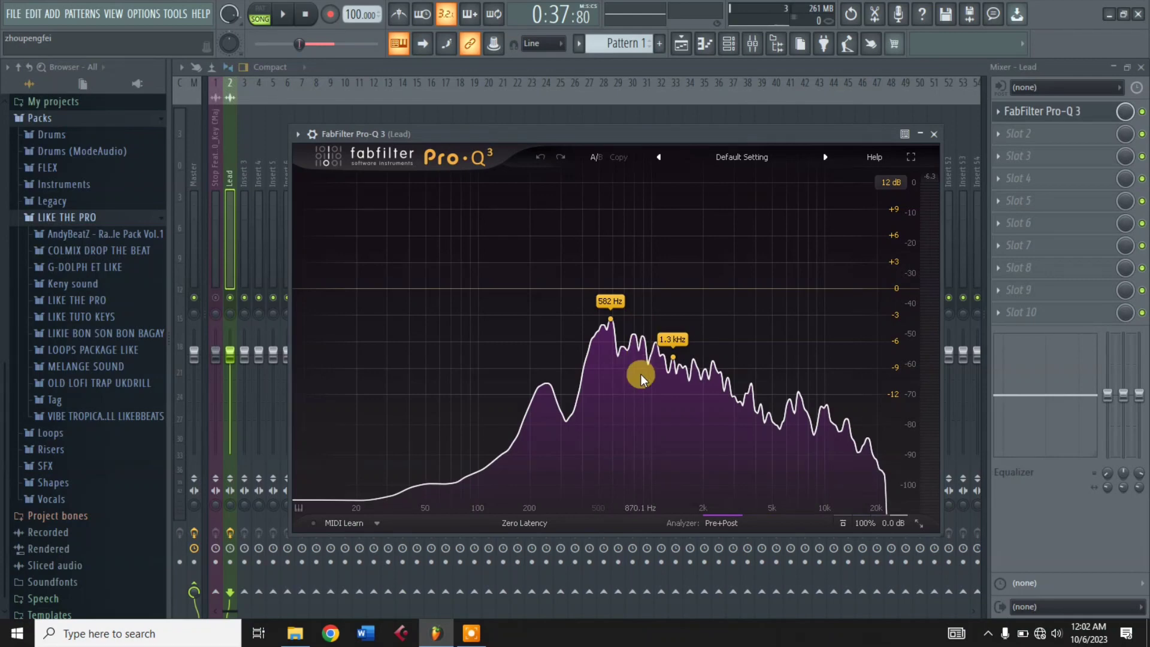
pyautogui.press('space')
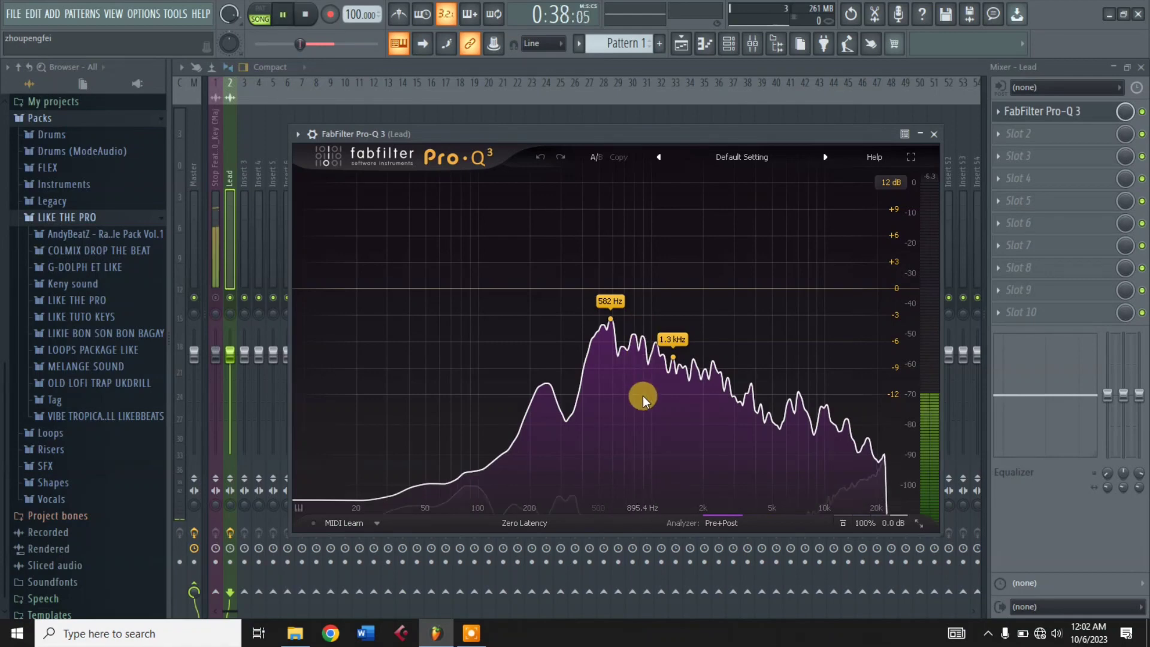
pyautogui.press('space')
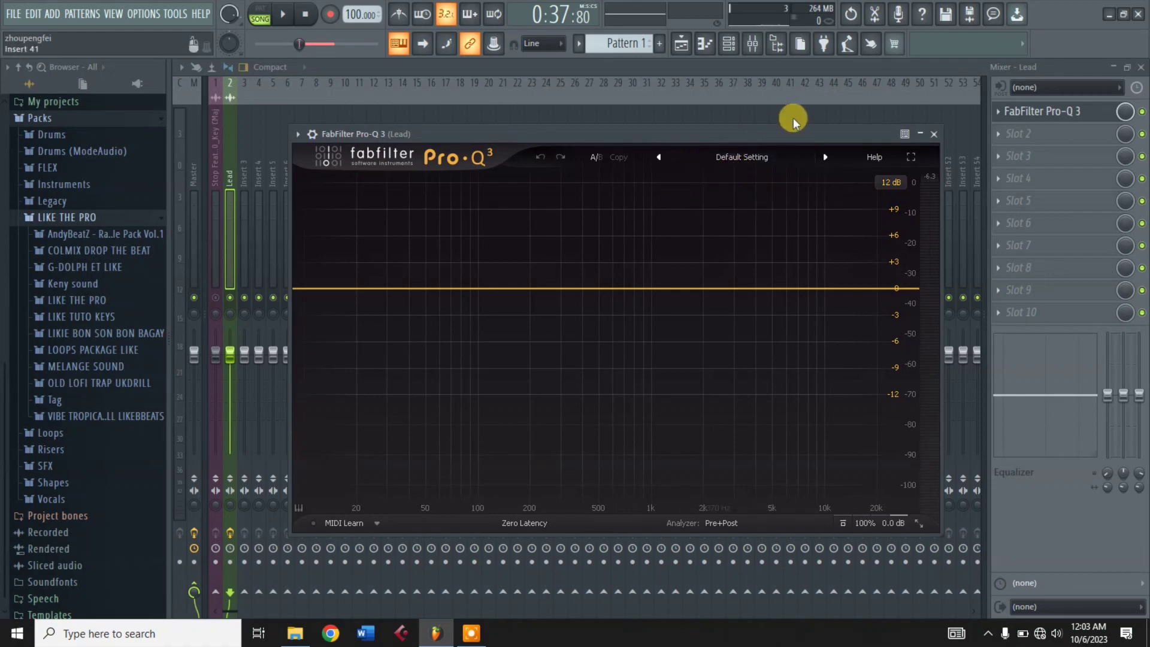
# Load the Low Cut preset in Pro-Q 3 and set the cutoff frequency to 107 Hz while the vocal plays
pyautogui.click(763, 159)
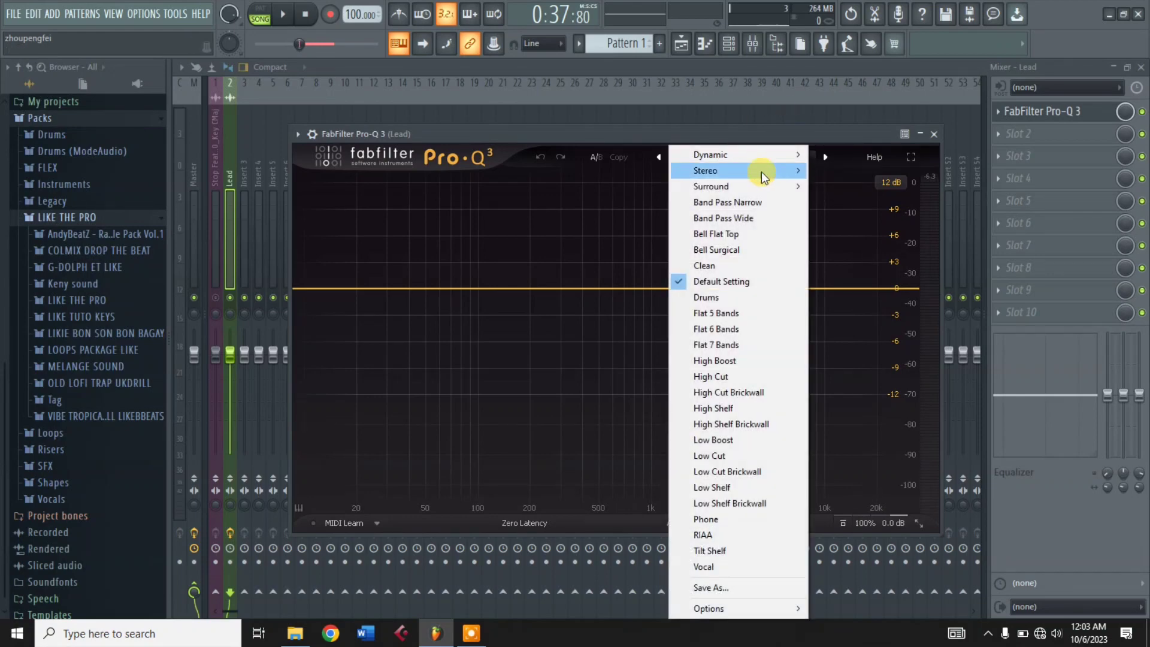
pyautogui.click(721, 455)
pyautogui.moveTo(403, 213)
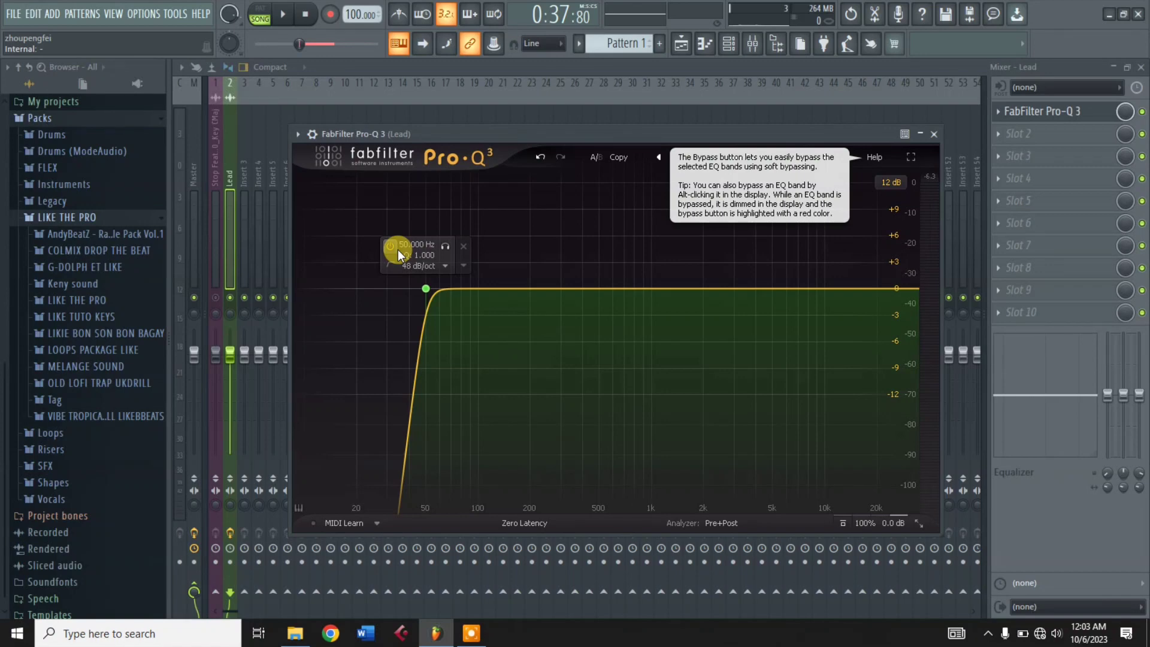
pyautogui.press('space')
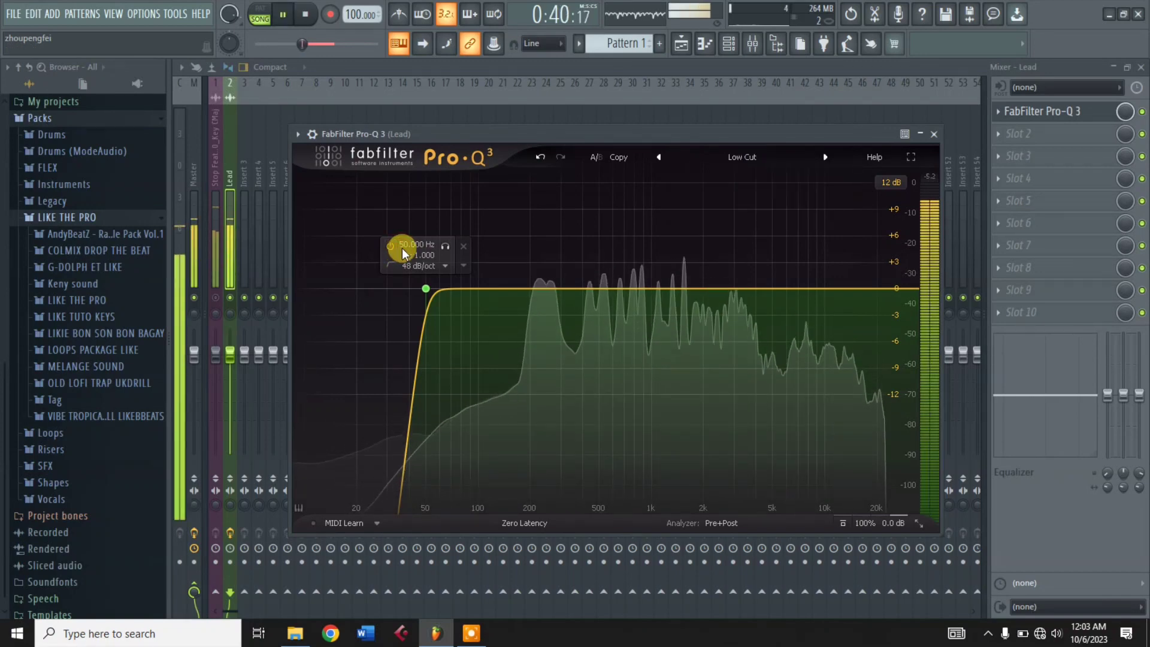
pyautogui.moveTo(451, 247); pyautogui.dragTo(513, 270)
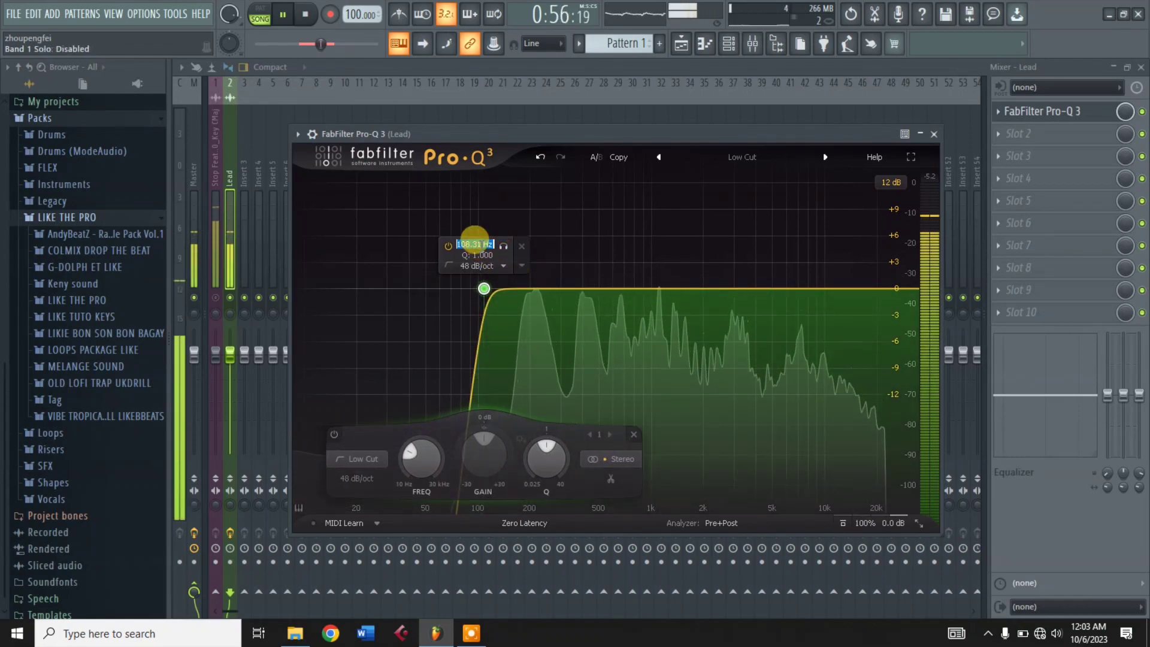
pyautogui.doubleClick(481, 245)
pyautogui.write('107')
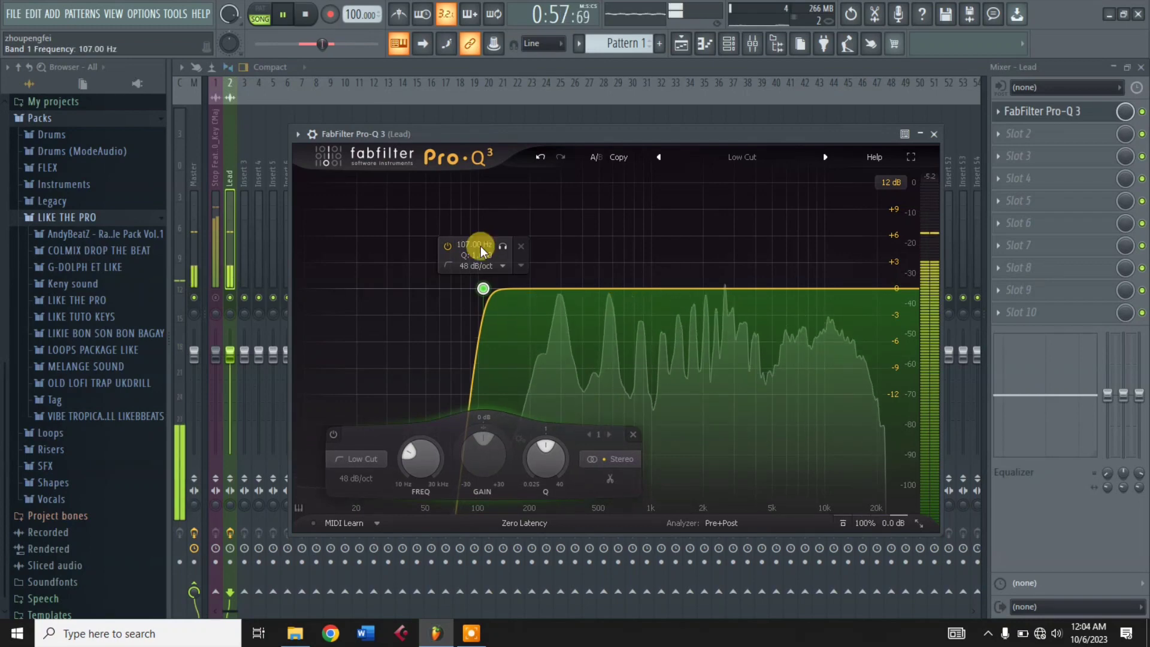
pyautogui.press('space')
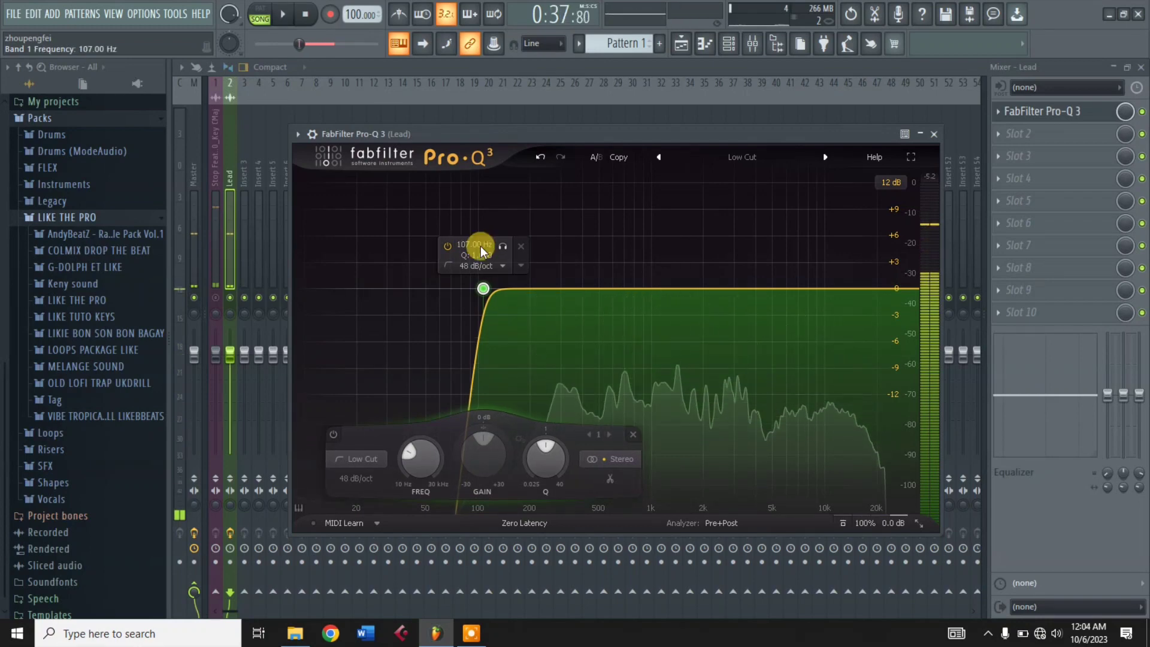
pyautogui.press('Return')
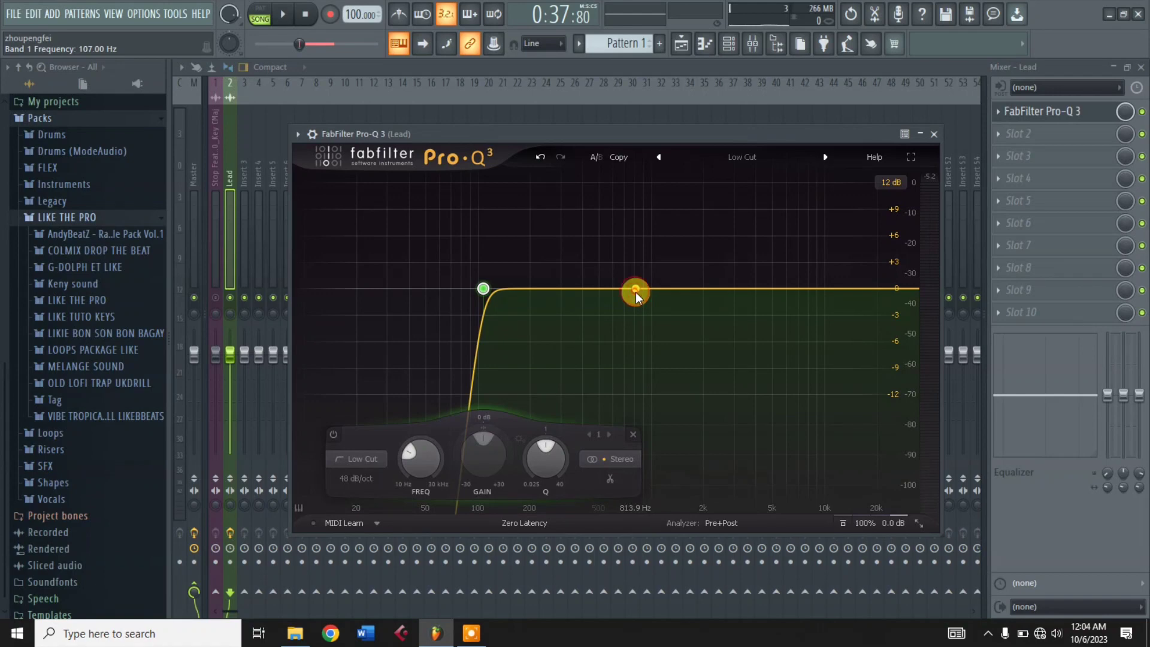
# Add a bell band at about 733 Hz with about 25 dB boost and Q about 6, and steepen the low cut to 72 dB/oct
pyautogui.moveTo(636, 293); pyautogui.dragTo(627, 206)
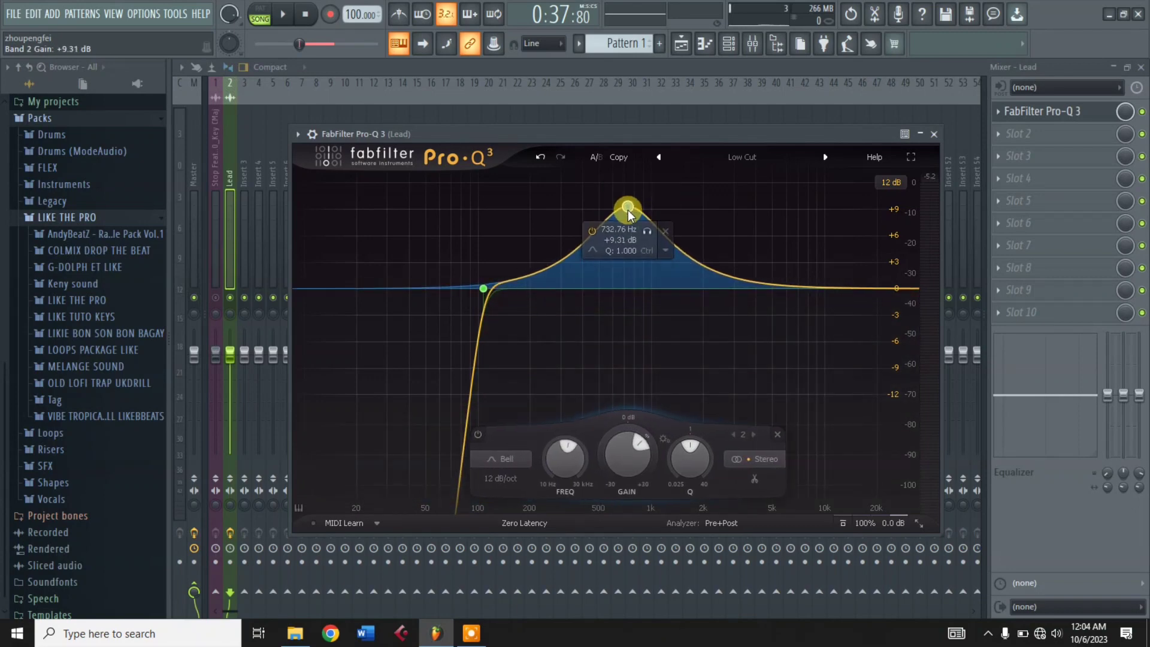
pyautogui.moveTo(632, 448); pyautogui.dragTo(630, 425)
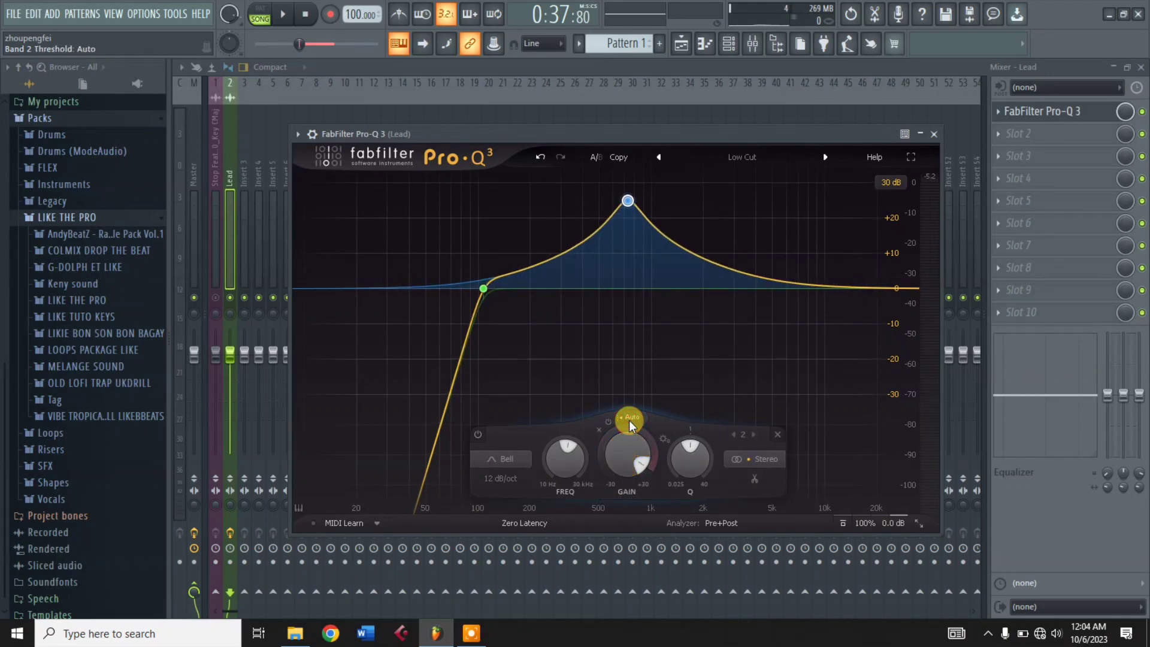
pyautogui.scroll(3, 675, 455)
pyautogui.moveTo(675, 455); pyautogui.dragTo(614, 415)
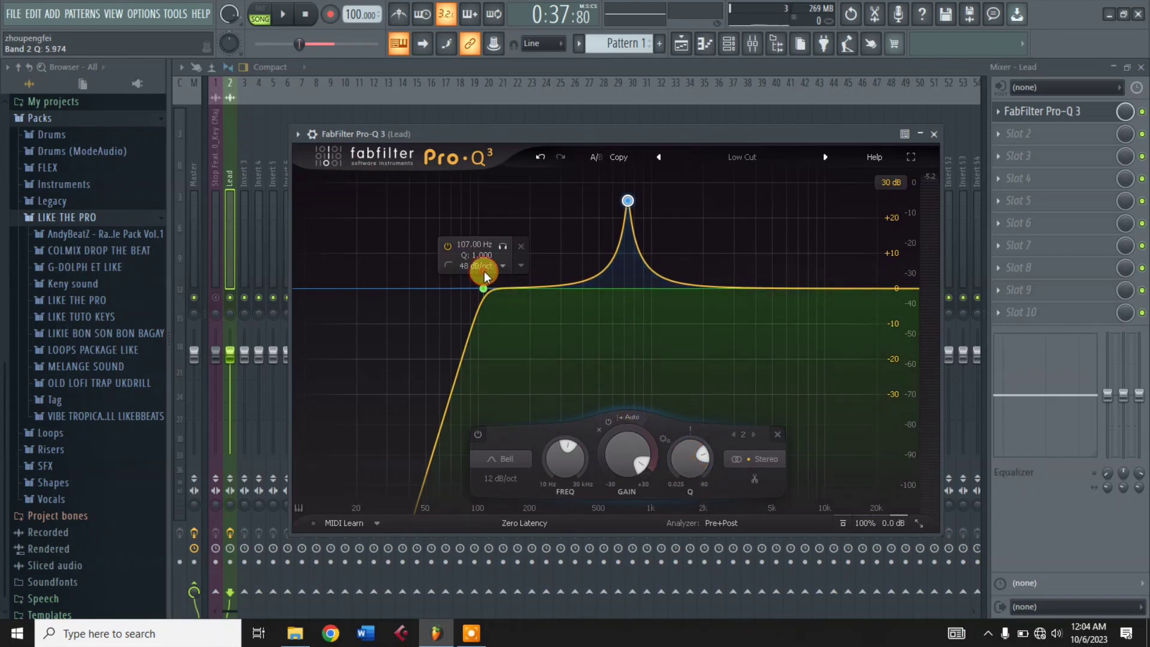
pyautogui.click(498, 266)
pyautogui.click(499, 393)
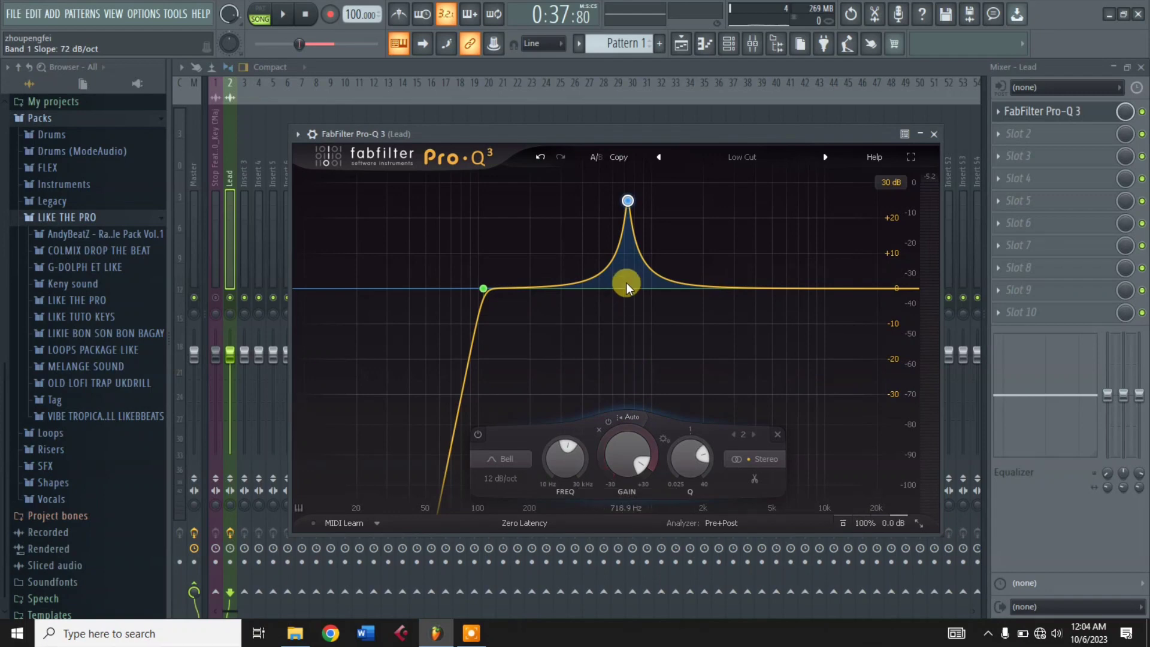
# Narrow the boosted bell band to a Q of about 14.7 and sweep it in solo to about 450 Hz during playback
pyautogui.press('space')
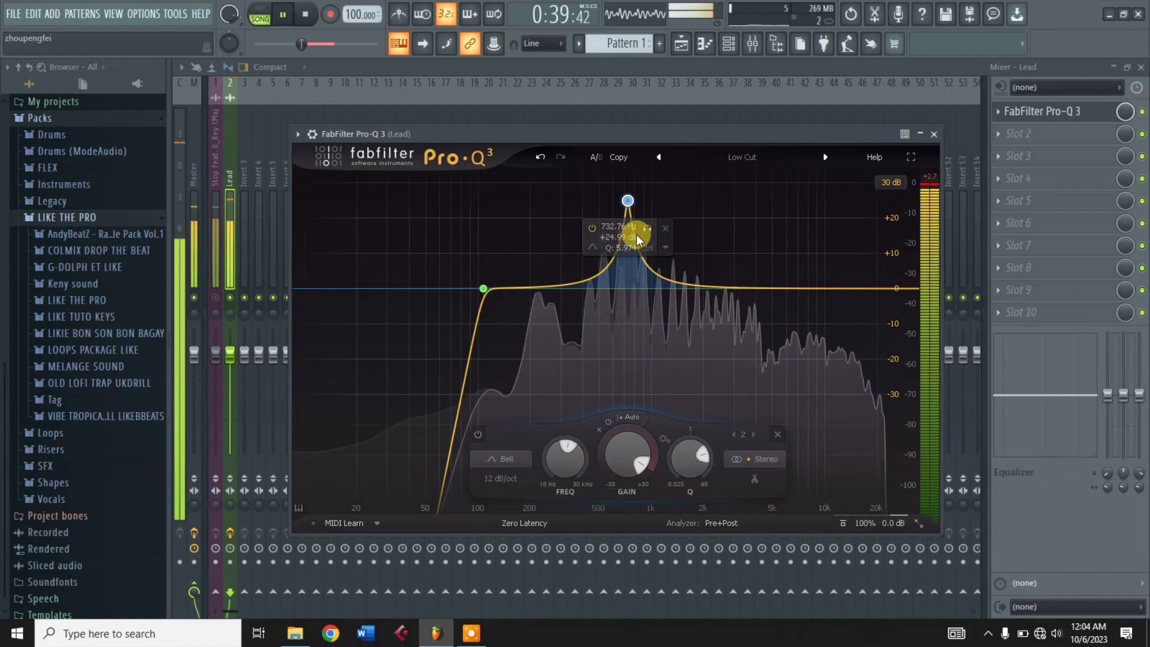
pyautogui.moveTo(685, 444); pyautogui.dragTo(675, 408)
pyautogui.moveTo(643, 224); pyautogui.dragTo(609, 225)
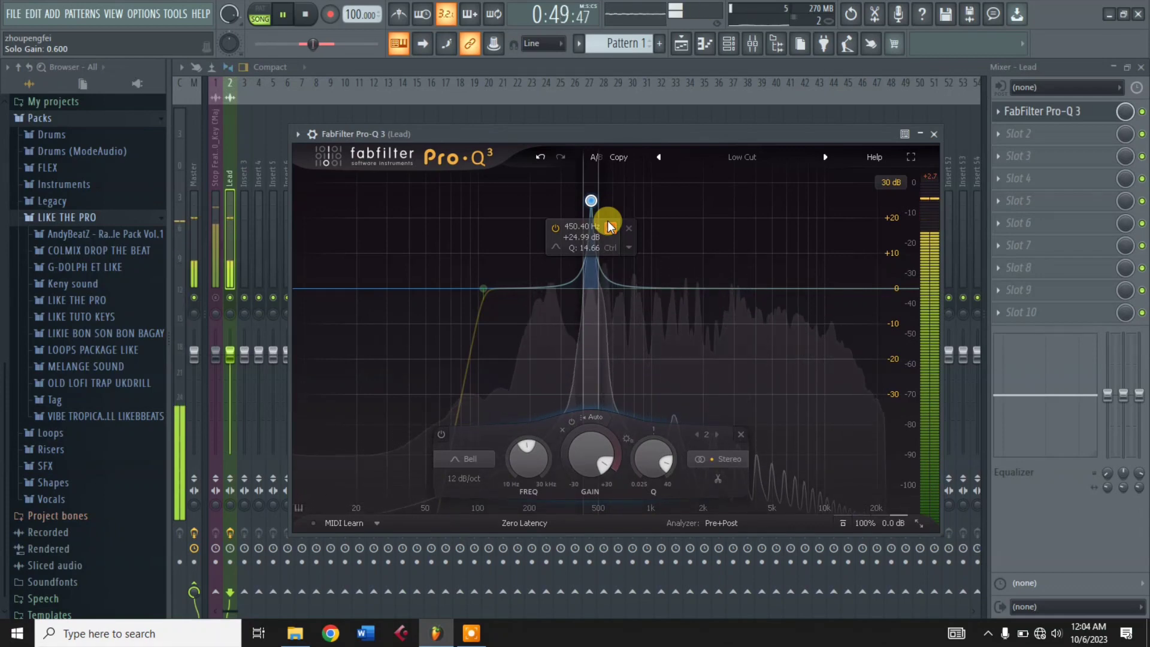
pyautogui.click(610, 226)
pyautogui.press('space')
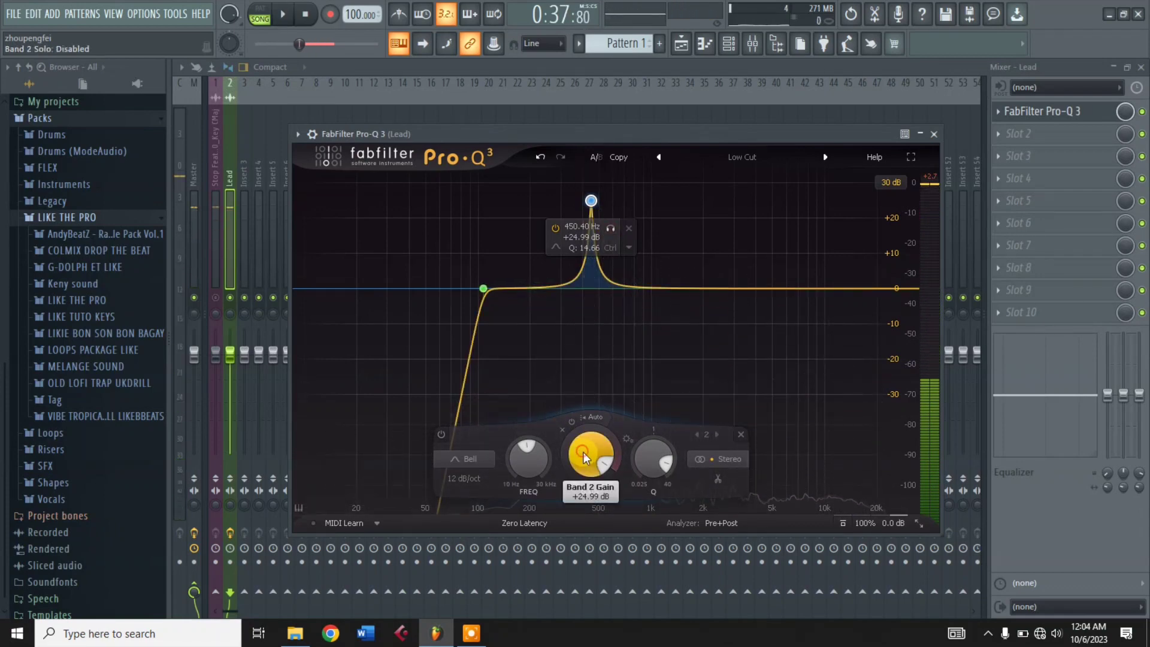
# Lower the gain of the 450 Hz bell band to about -3 dB
pyautogui.moveTo(583, 452); pyautogui.dragTo(596, 545)
pyautogui.moveTo(590, 472); pyautogui.dragTo(595, 511)
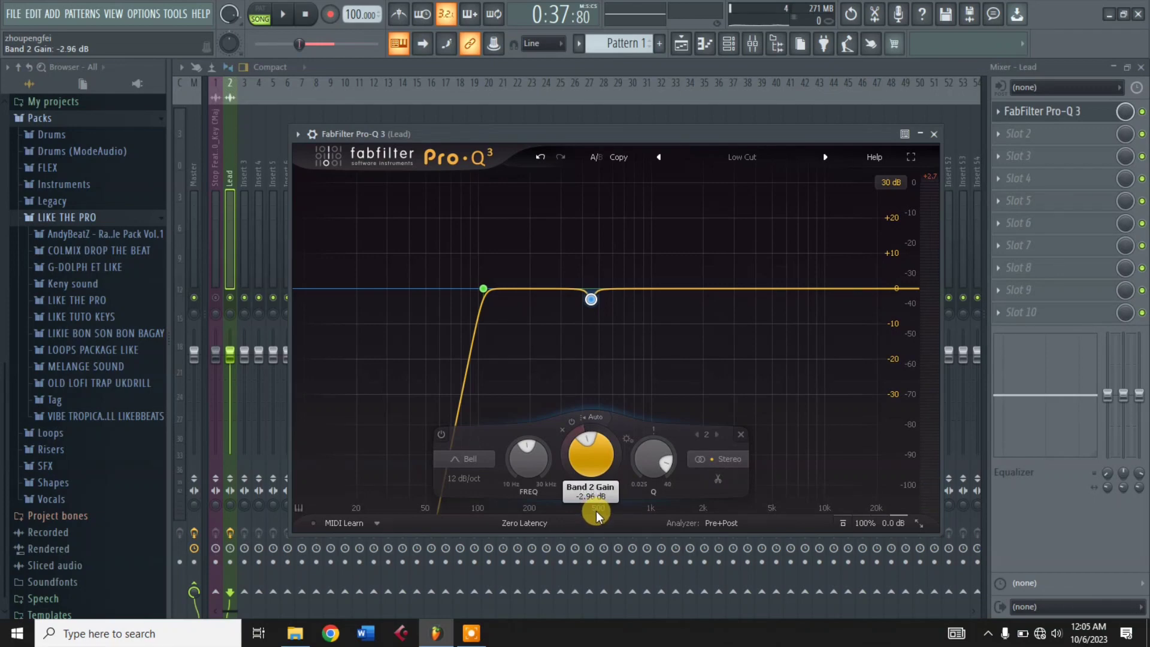
pyautogui.moveTo(595, 511); pyautogui.dragTo(595, 512)
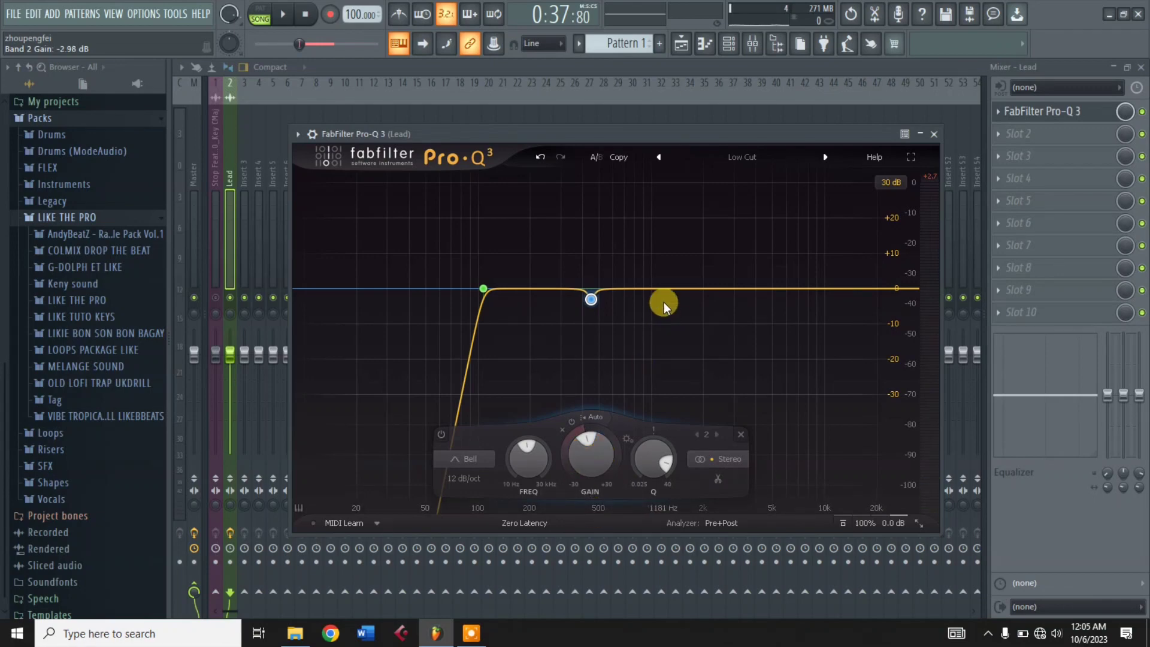
# Add a third band boosted about 29.6 dB with Q about 39.8 and sweep it in solo to about 948 Hz during playback
pyautogui.moveTo(665, 290); pyautogui.dragTo(671, 185)
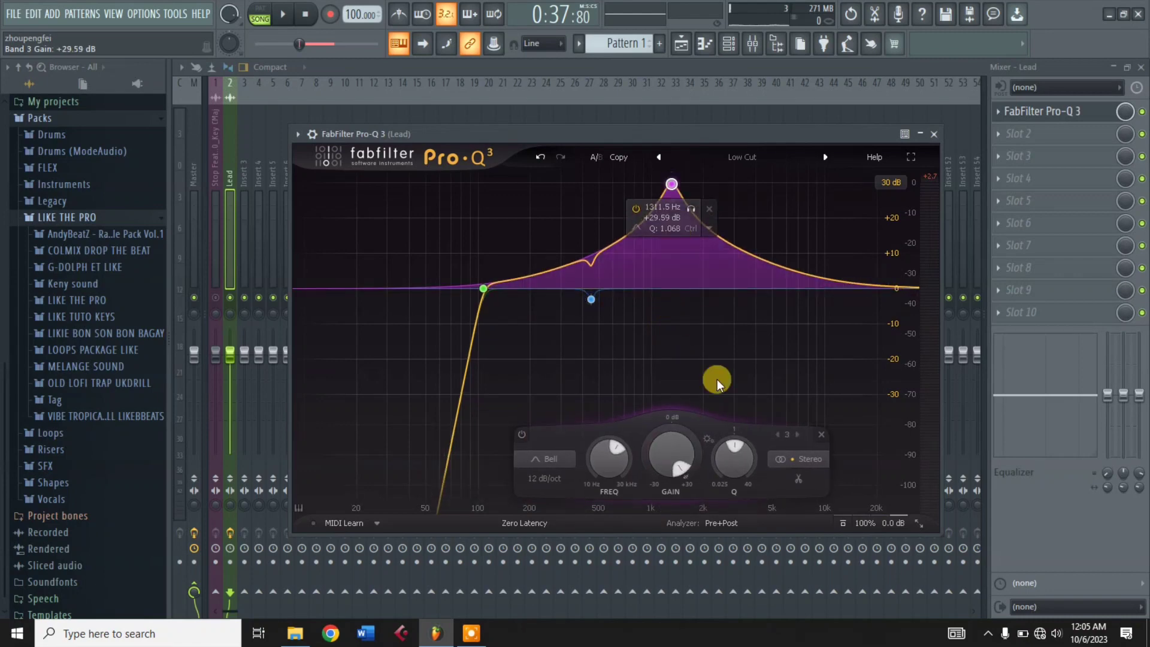
pyautogui.moveTo(736, 455); pyautogui.dragTo(711, 368)
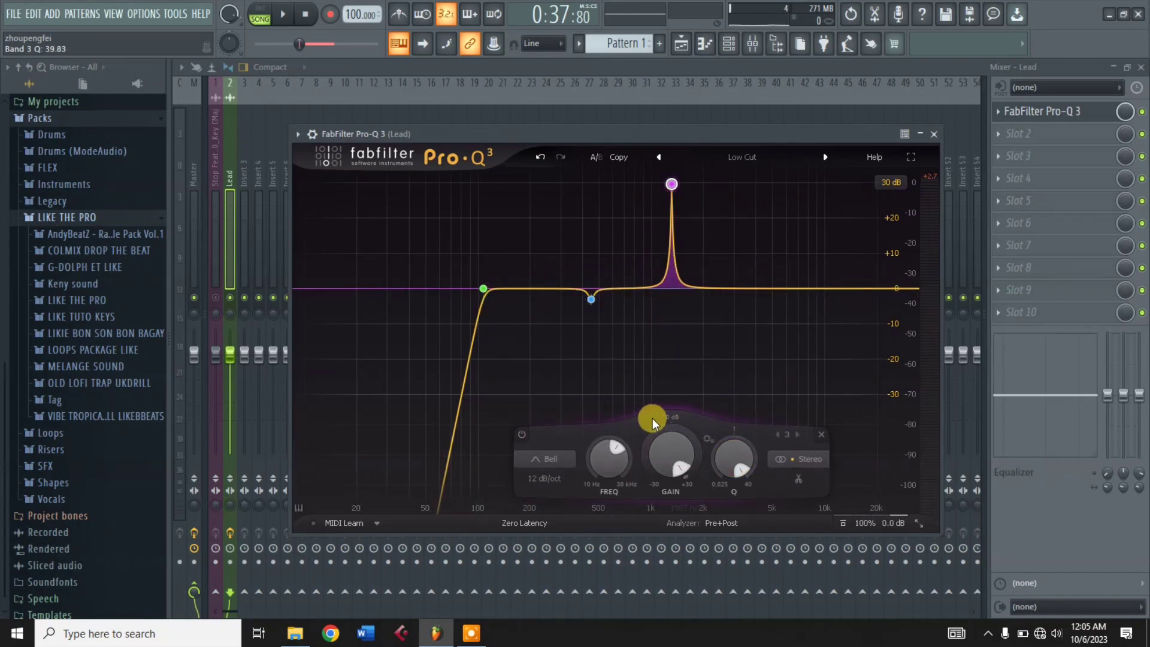
pyautogui.press('space')
pyautogui.moveTo(691, 209); pyautogui.dragTo(662, 214)
pyautogui.press('space')
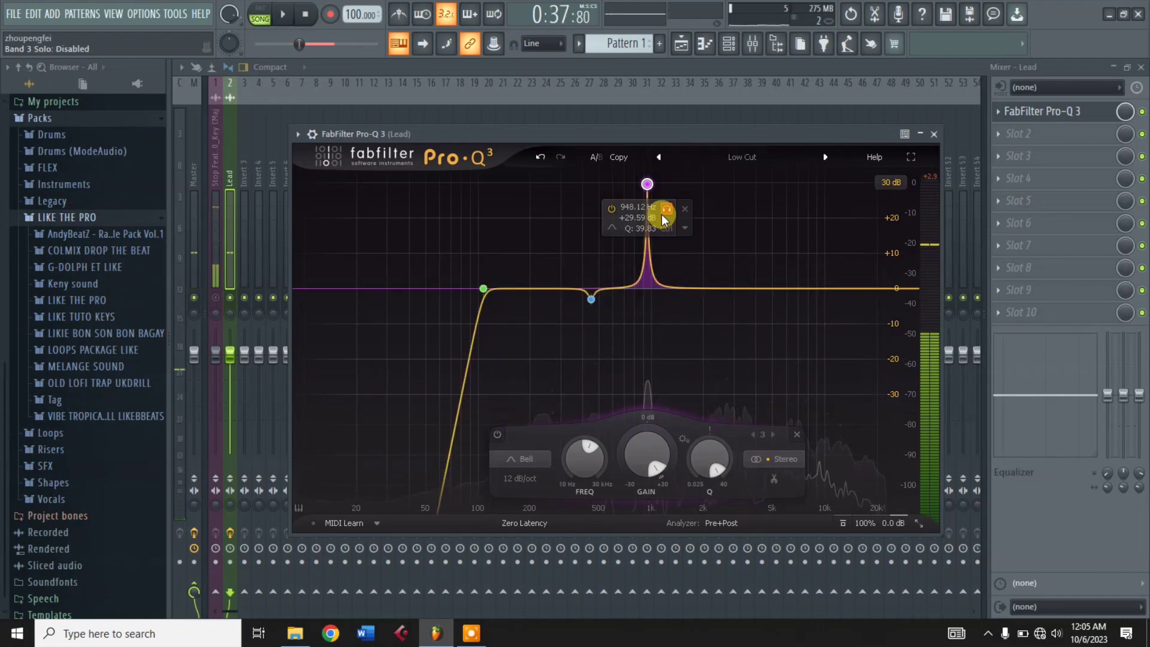
# Cut the 948 Hz band by about 4 dB and widen it to a Q of about 9
pyautogui.moveTo(654, 446); pyautogui.dragTo(652, 533)
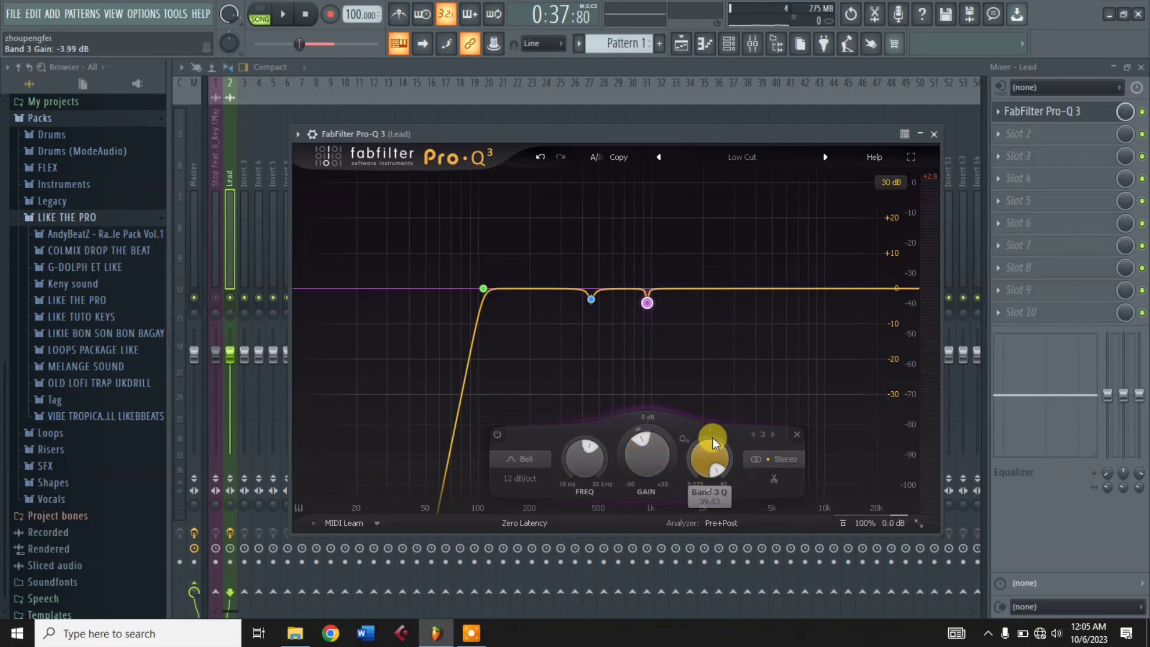
pyautogui.moveTo(713, 437); pyautogui.dragTo(706, 498)
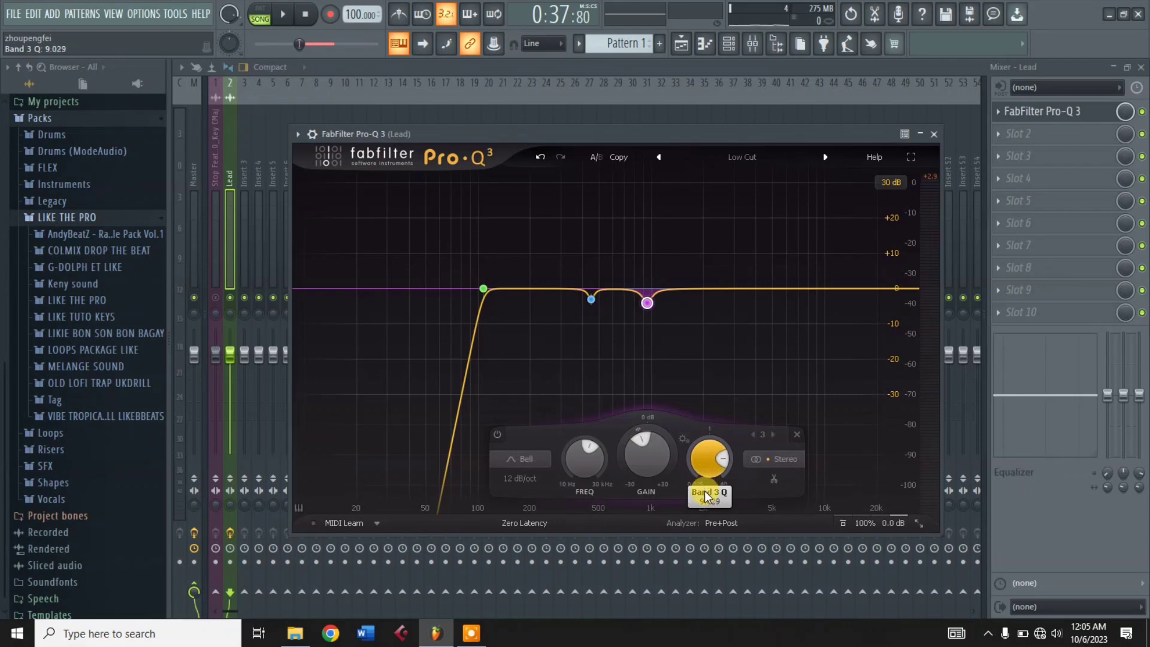
# Add a fourth bell band boosted 30 dB with Q about 12.5 and sweep it in solo to about 3066 Hz during playback
pyautogui.moveTo(711, 292); pyautogui.dragTo(711, 183)
pyautogui.moveTo(775, 459); pyautogui.dragTo(747, 411)
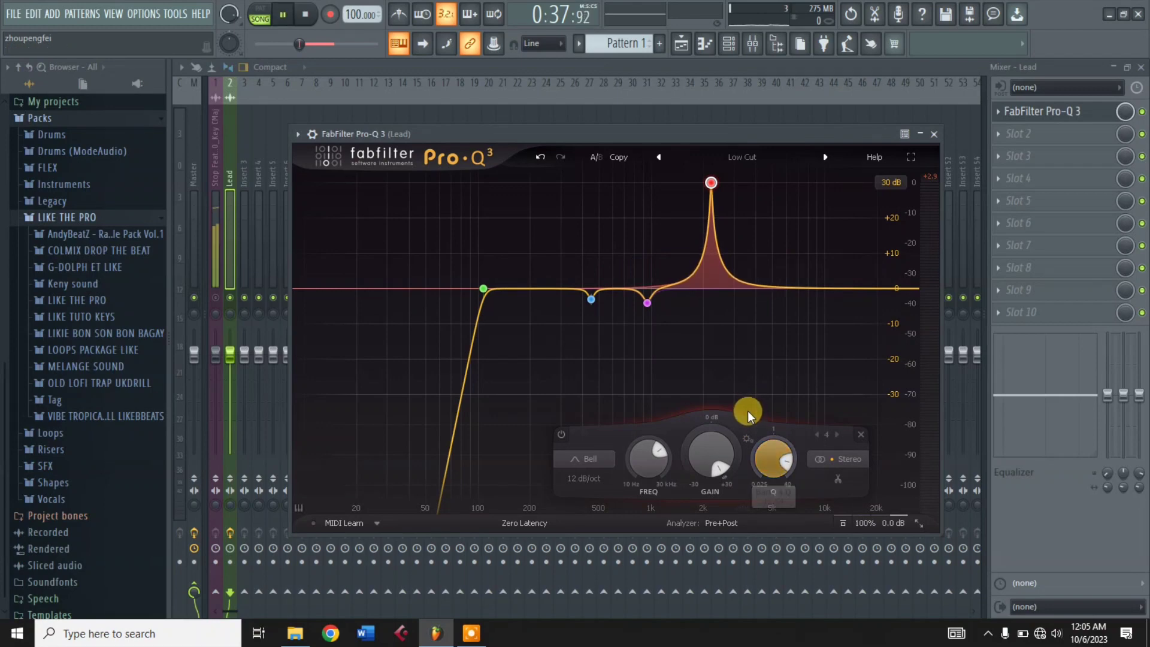
pyautogui.press('space')
pyautogui.moveTo(726, 204); pyautogui.dragTo(749, 159)
pyautogui.press('space')
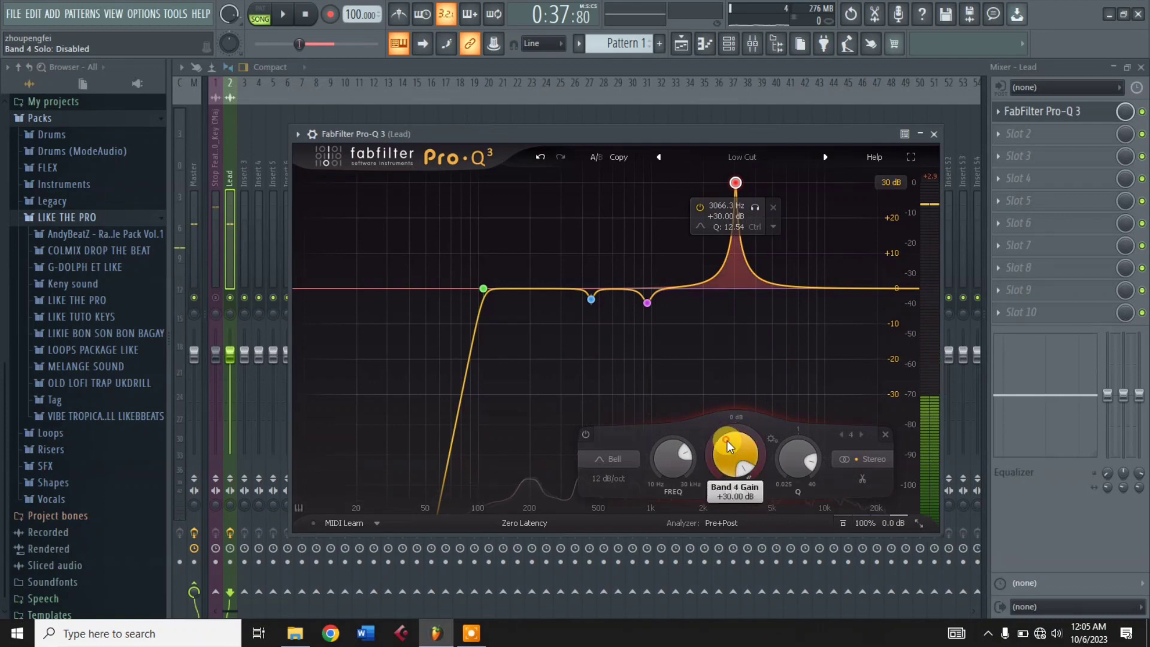
# Cut the 3066 Hz band by about 3 dB and widen it to a Q of about 6
pyautogui.moveTo(728, 440); pyautogui.dragTo(727, 537)
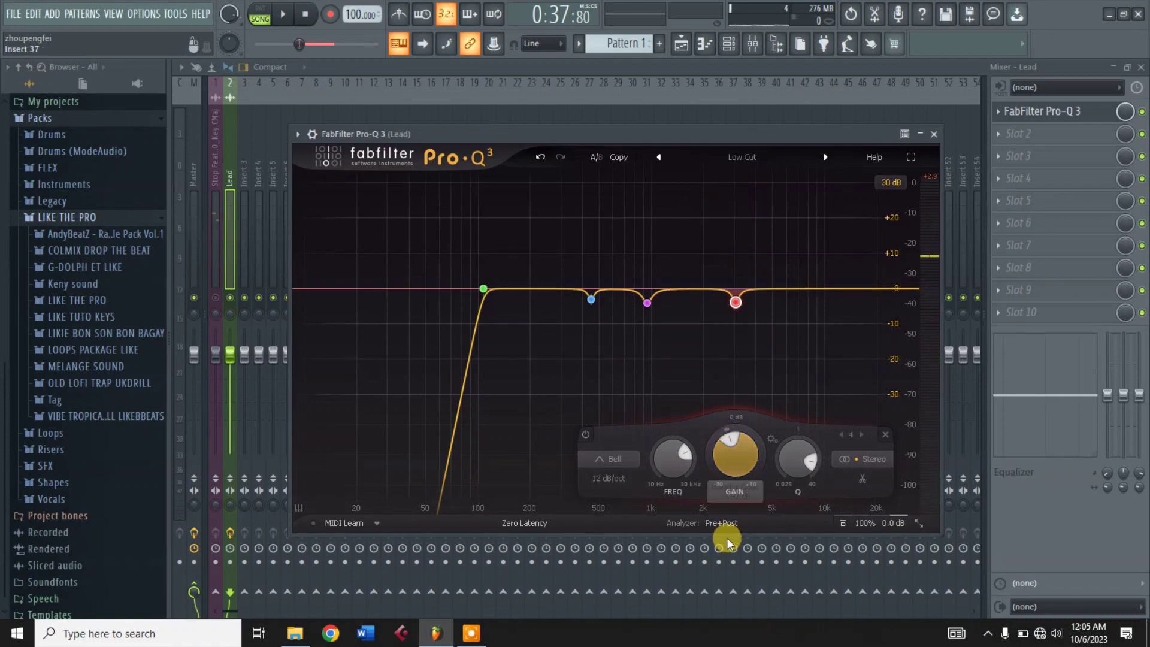
pyautogui.click(749, 458)
pyautogui.moveTo(749, 459); pyautogui.dragTo(789, 473)
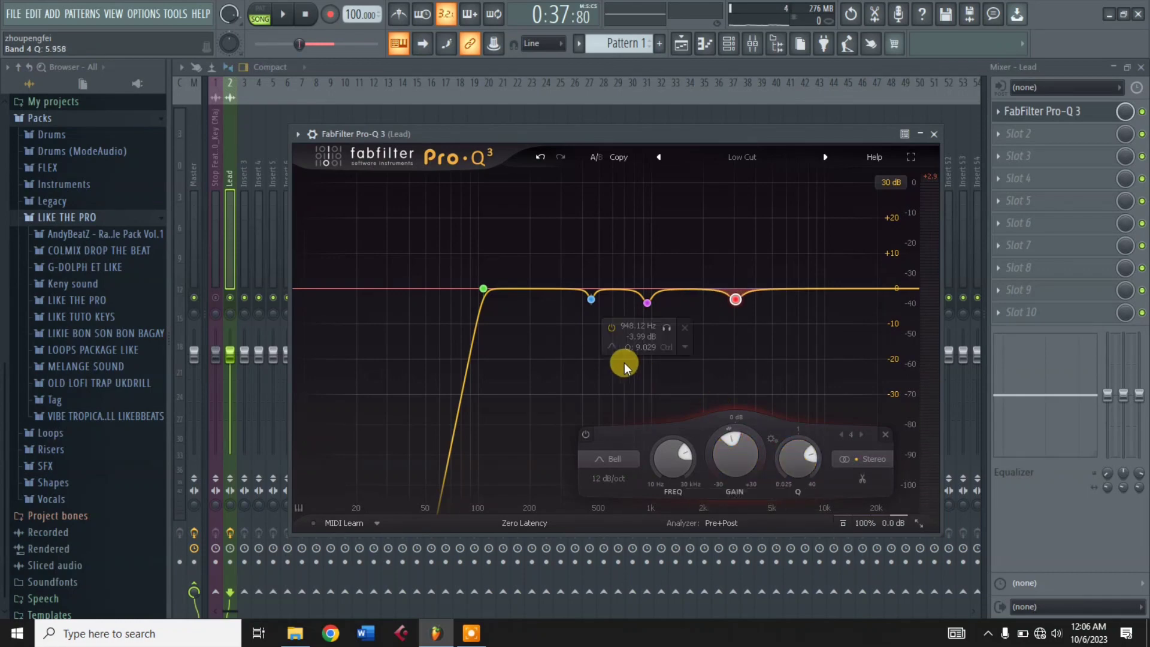
# Play the vocal to capture its spectrum, then grab the 2.1 kHz peak as a new band boosted about 14 dB
pyautogui.moveTo(624, 361)
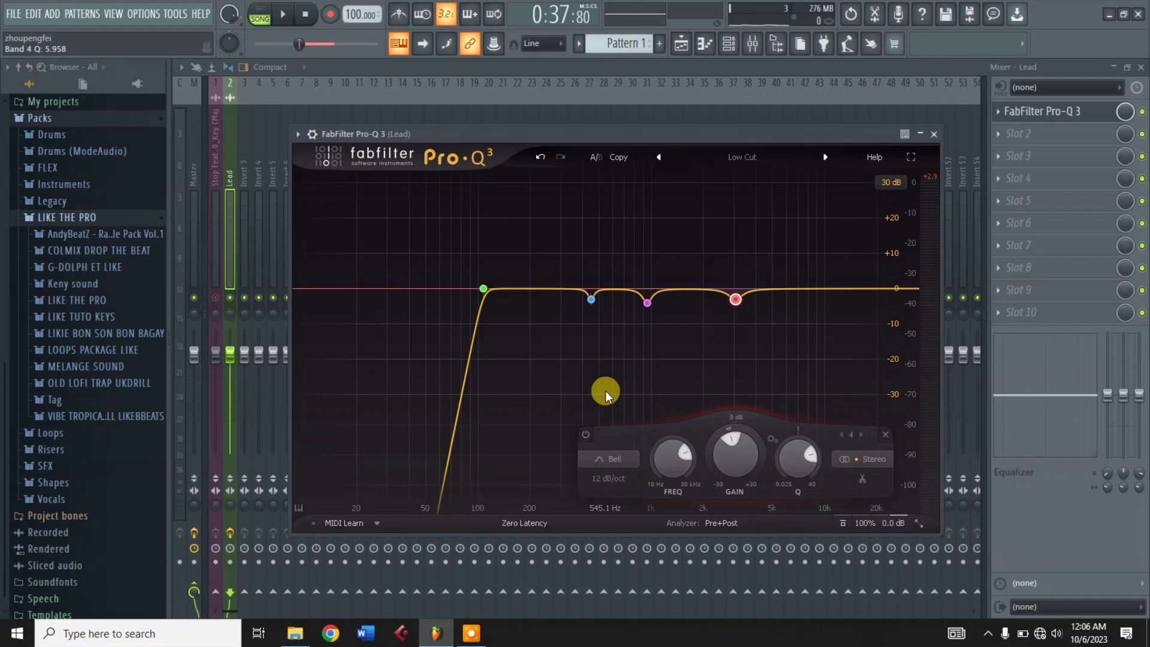
pyautogui.press('space')
pyautogui.moveTo(647, 380)
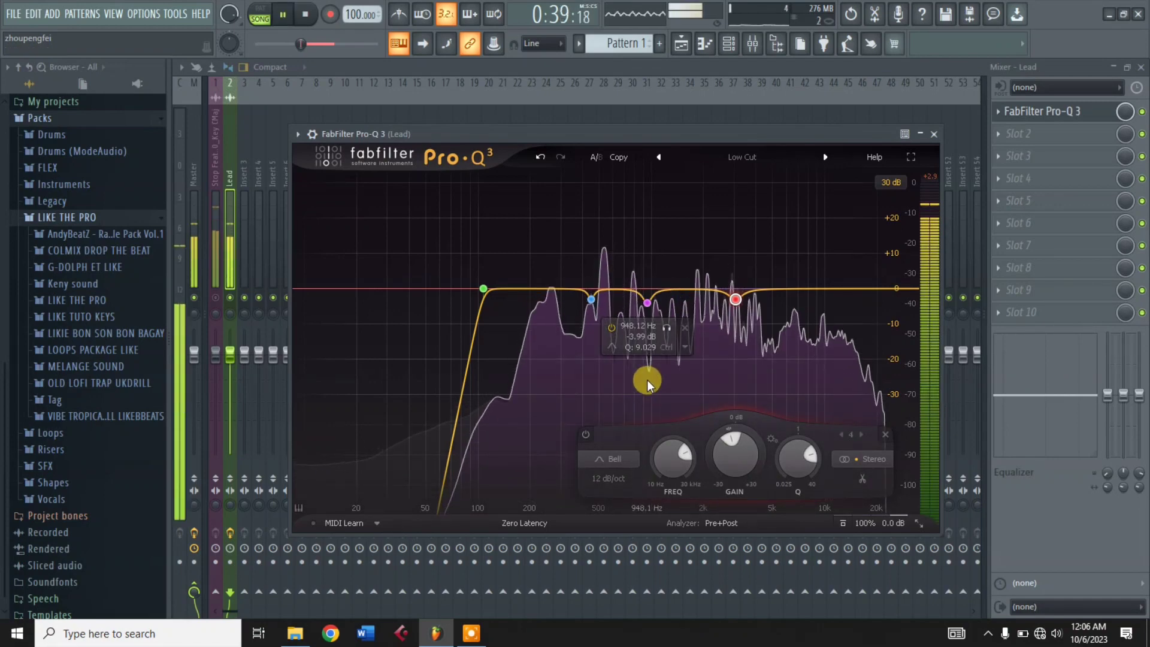
pyautogui.moveTo(647, 380); pyautogui.dragTo(647, 380)
pyautogui.press('space')
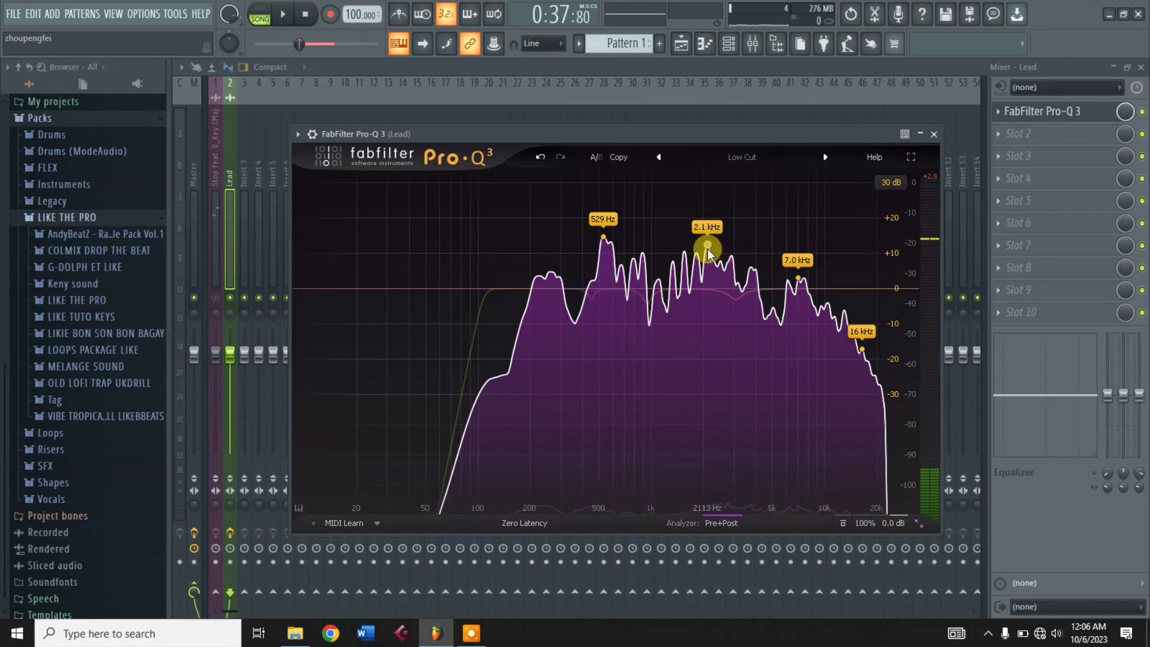
pyautogui.moveTo(707, 250); pyautogui.dragTo(705, 234)
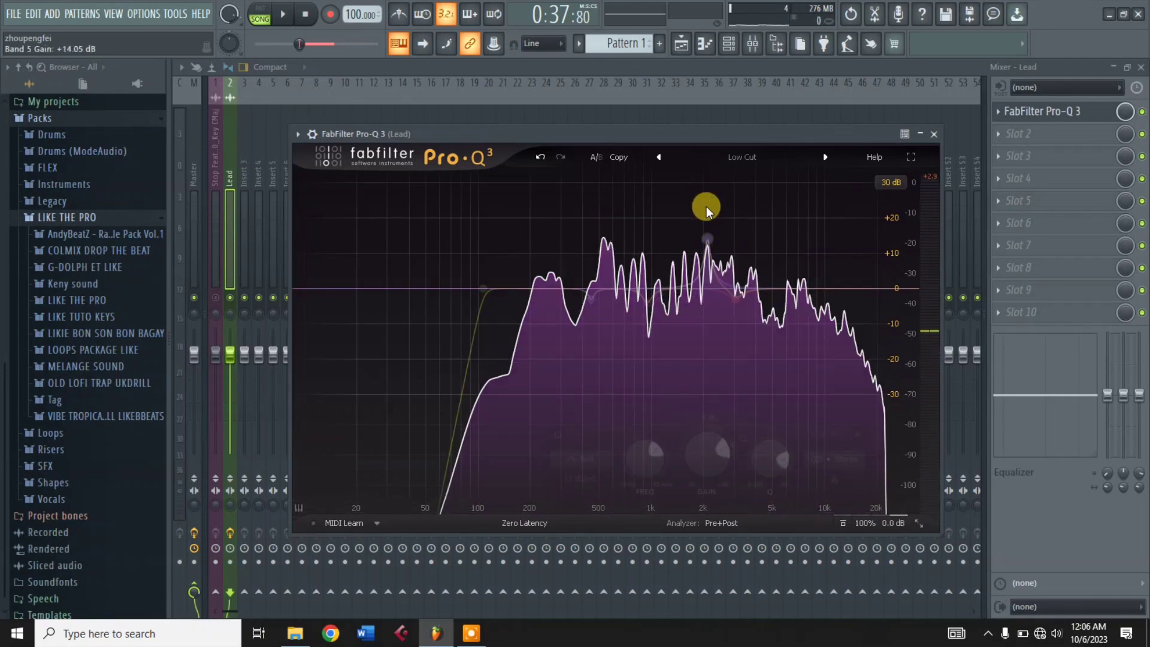
# Audition the boosted 2.1 kHz band during playback, soloing it briefly
pyautogui.press('space')
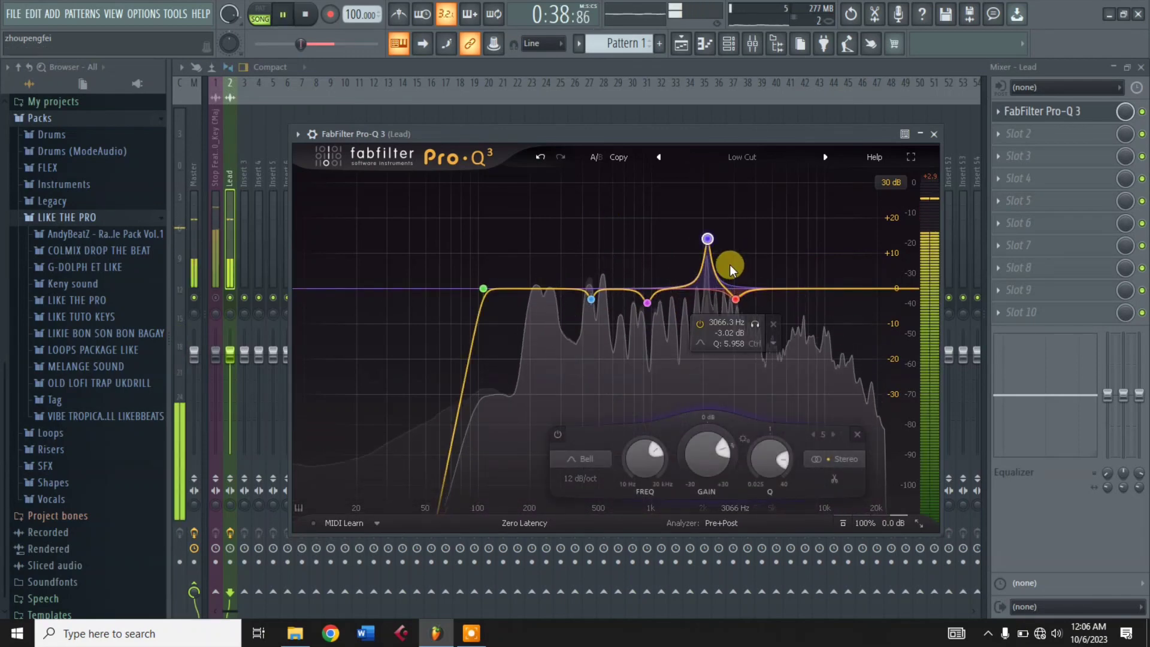
pyautogui.click(725, 199)
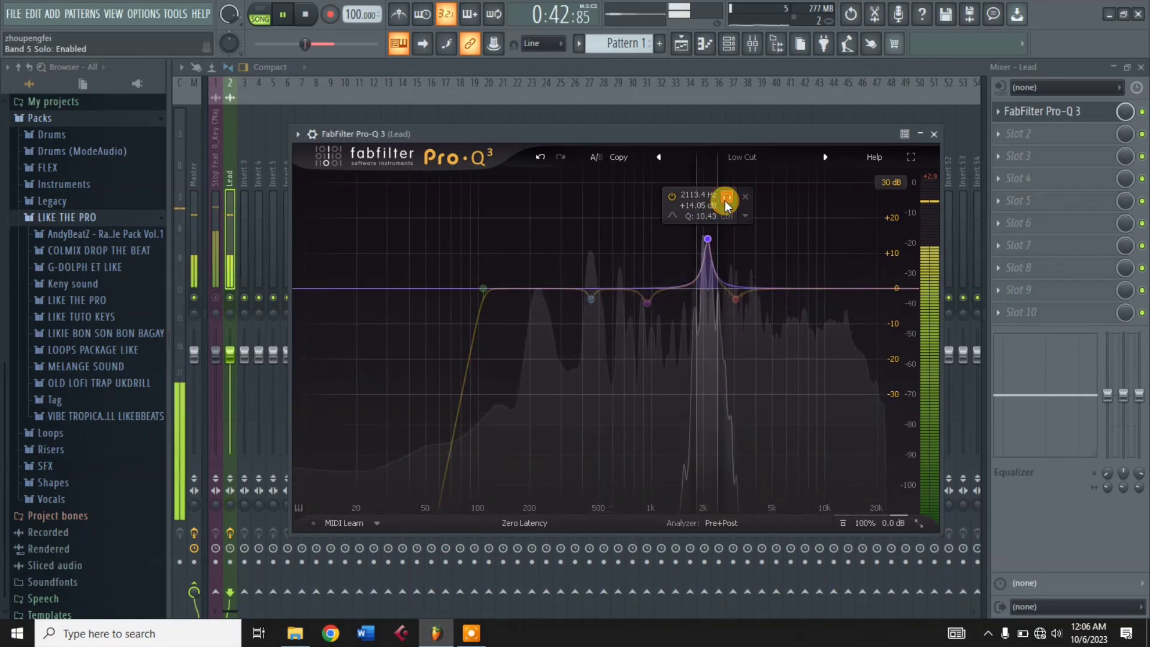
pyautogui.click(724, 200)
pyautogui.press('space')
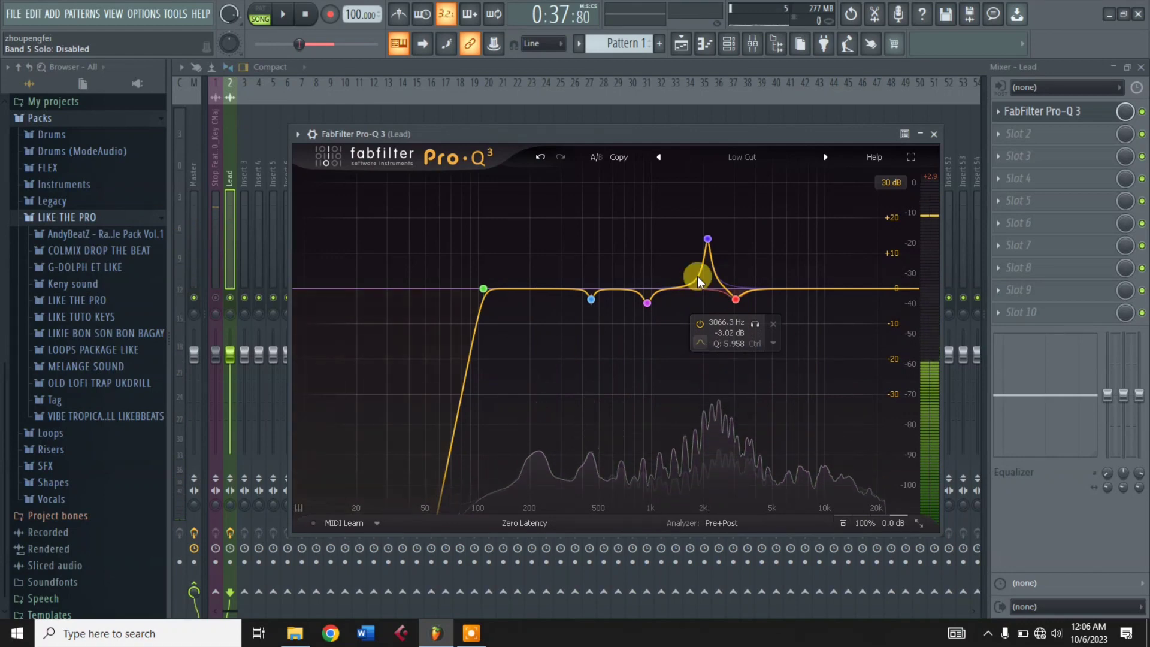
# Lower the 2.1 kHz band's gain to a slight cut and set its Q to about 10
pyautogui.click(702, 240)
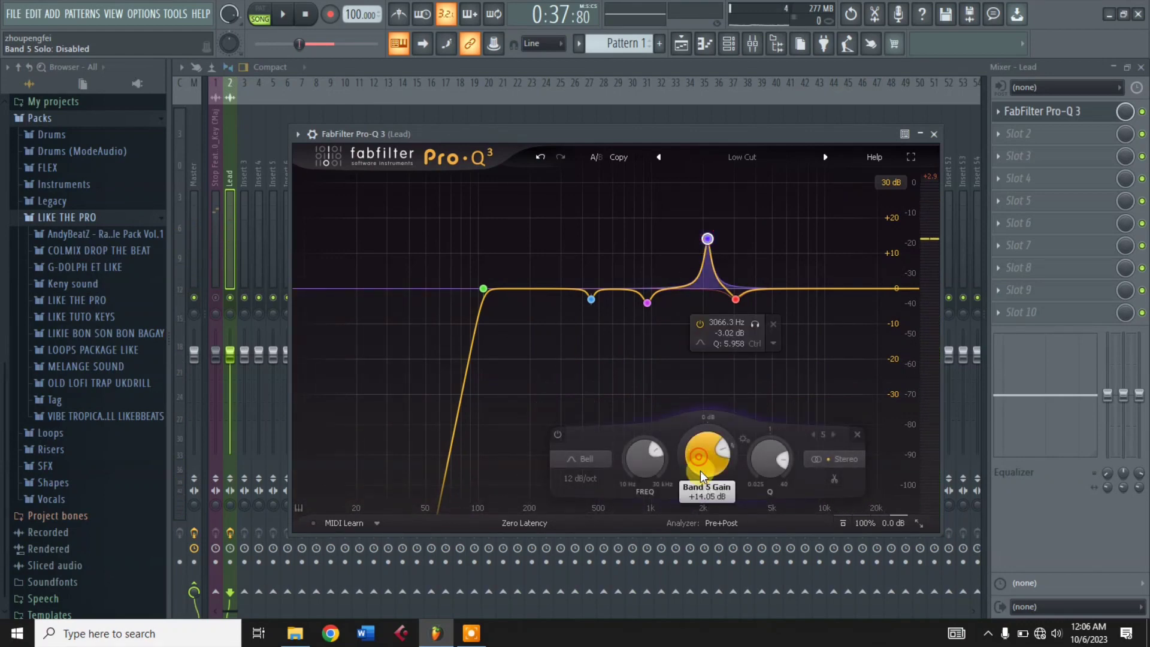
pyautogui.moveTo(699, 471); pyautogui.dragTo(710, 538)
pyautogui.click(778, 454)
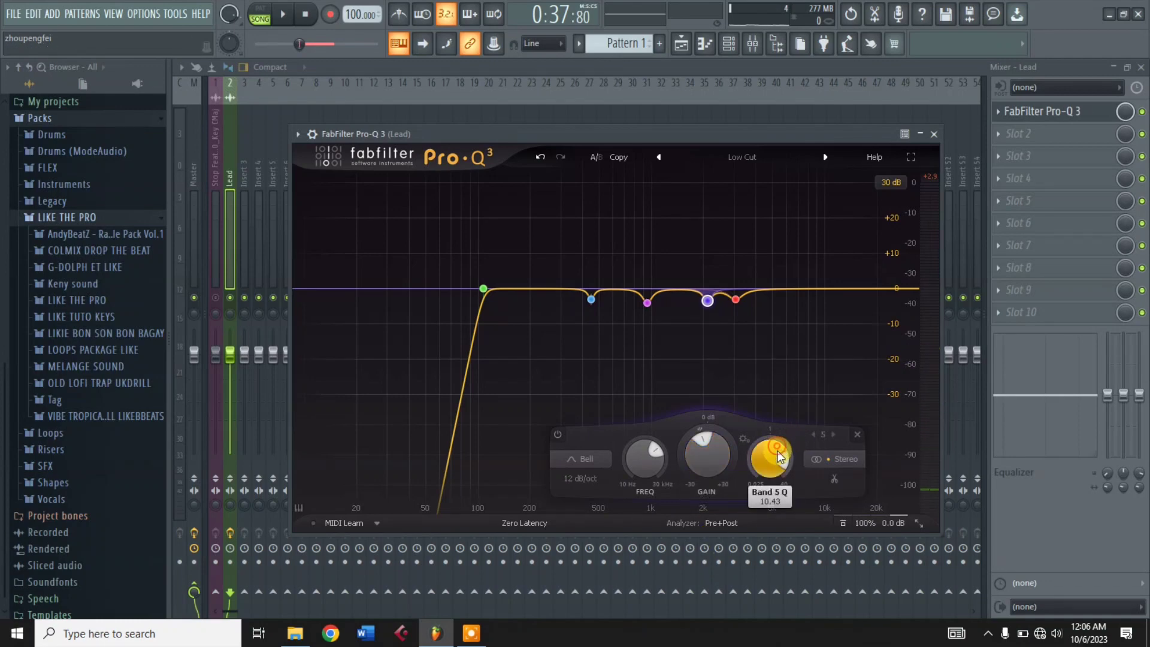
pyautogui.scroll(-1, 778, 454)
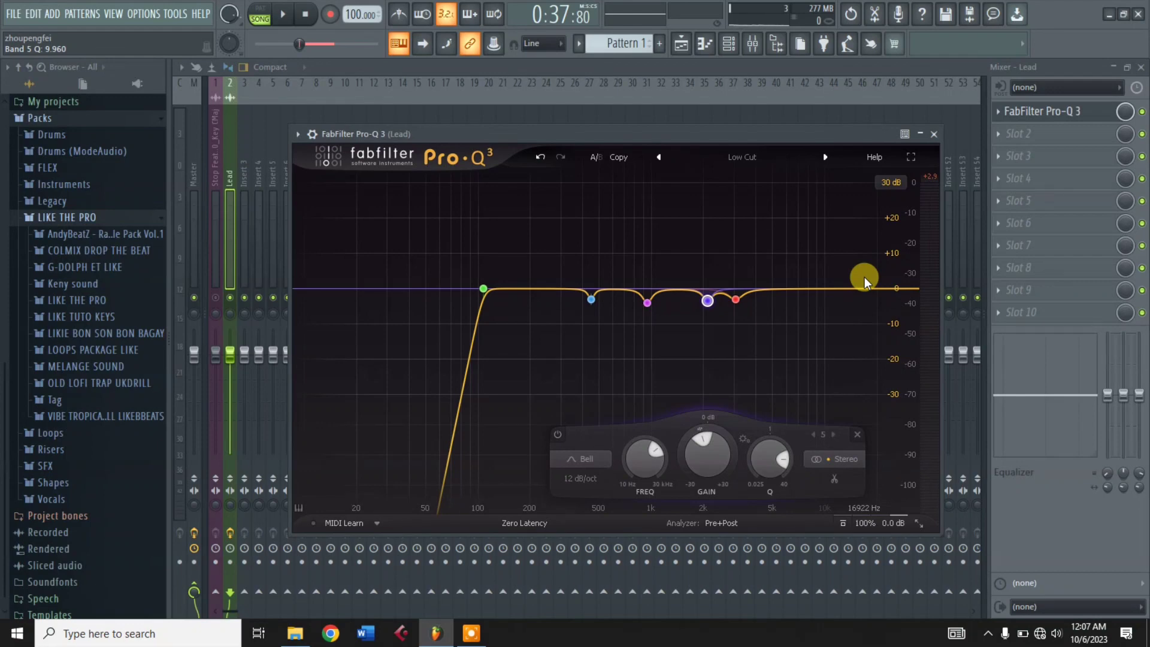
# Add a High Cut band at the upper end of the spectrum with a 72 dB/oct slope and Q about 0.93
pyautogui.moveTo(865, 290); pyautogui.dragTo(868, 309)
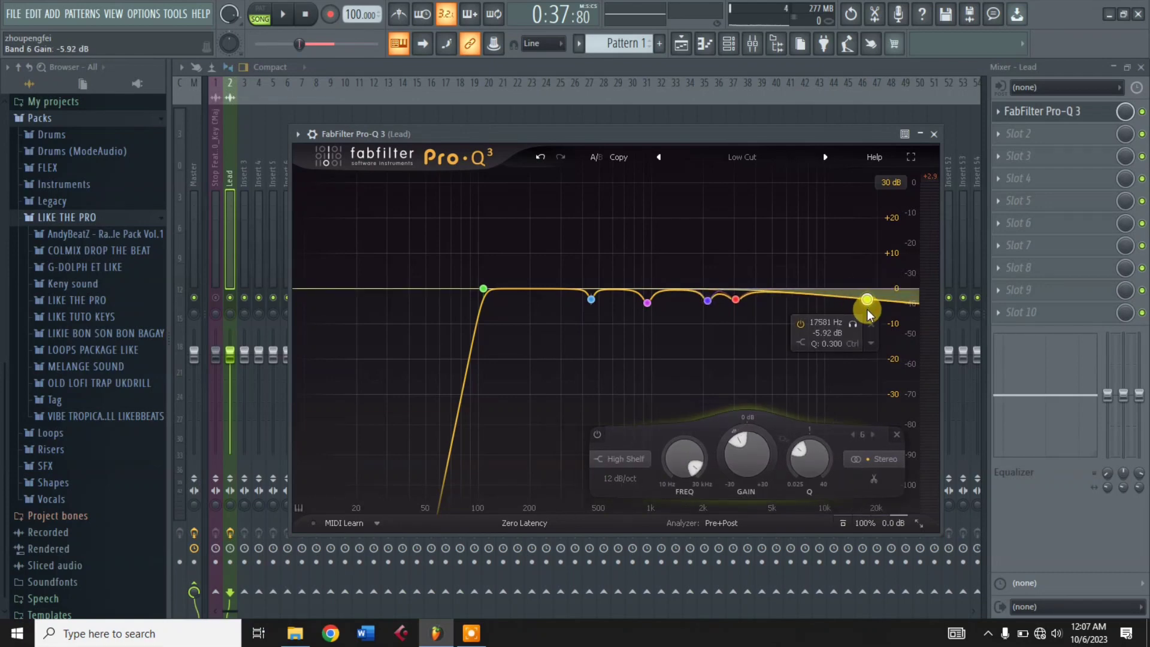
pyautogui.click(807, 337)
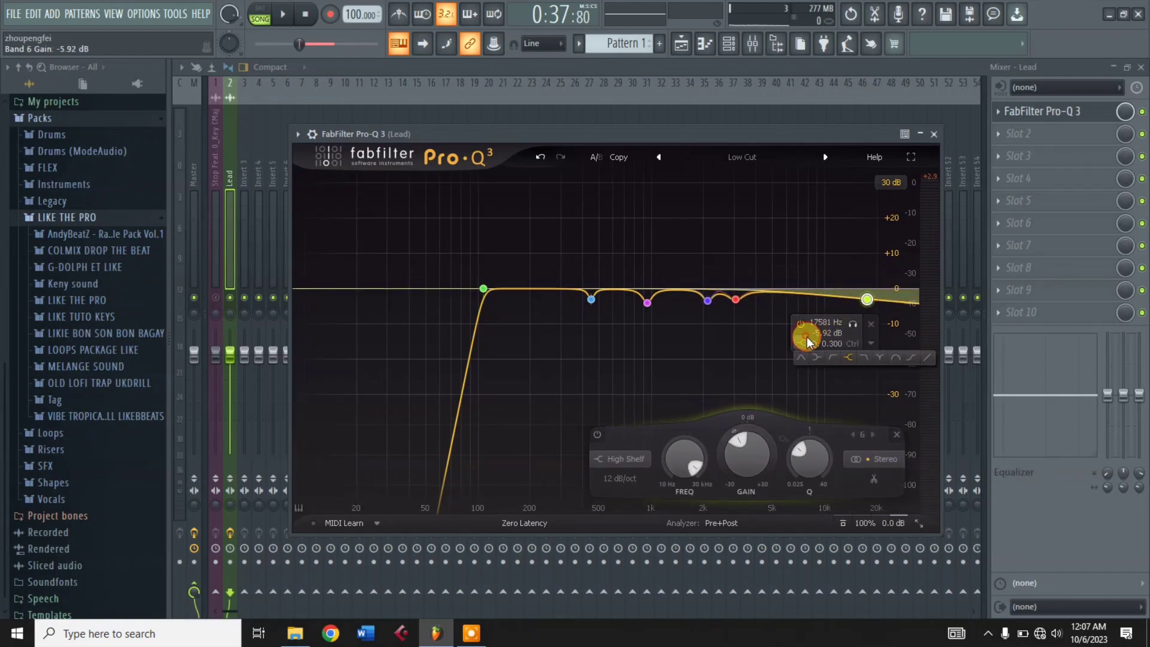
pyautogui.click(861, 355)
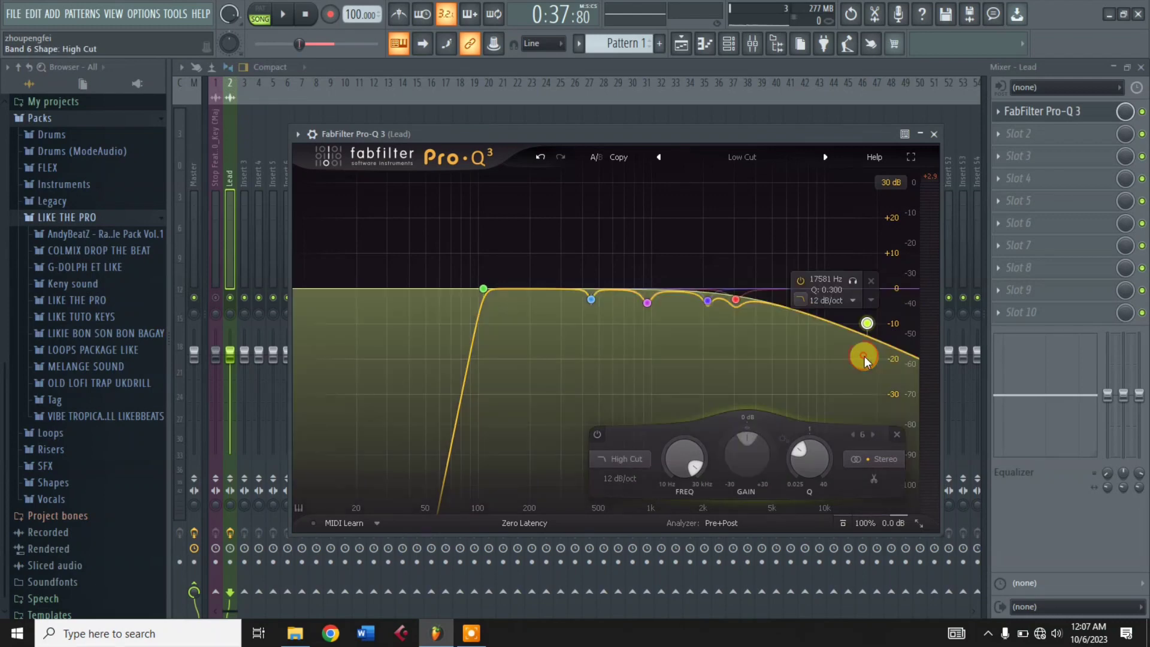
pyautogui.click(843, 302)
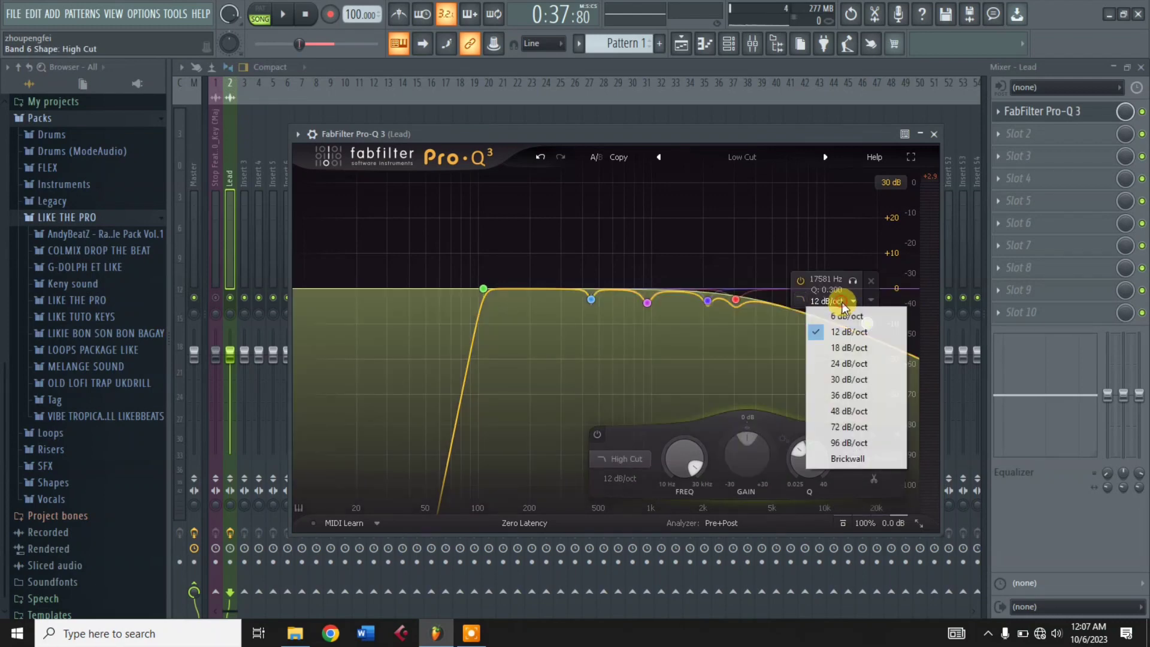
pyautogui.click(851, 426)
pyautogui.moveTo(867, 330); pyautogui.dragTo(922, 293)
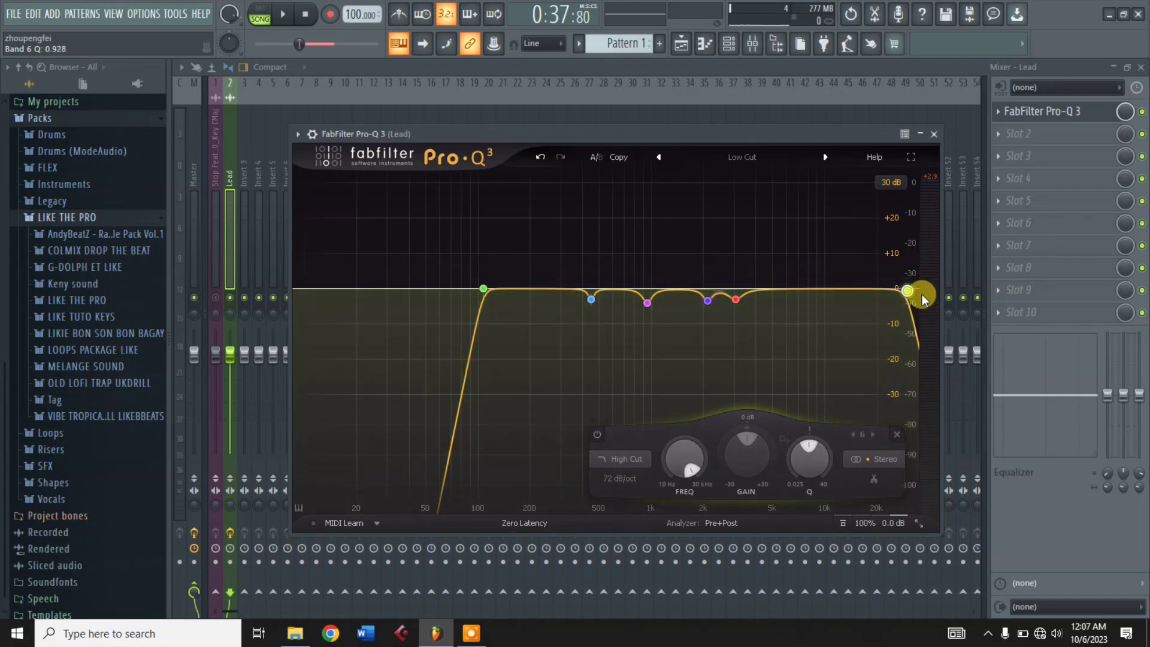
# Sweep the high cut in solo during playback down to about 14.5 kHz
pyautogui.press('space')
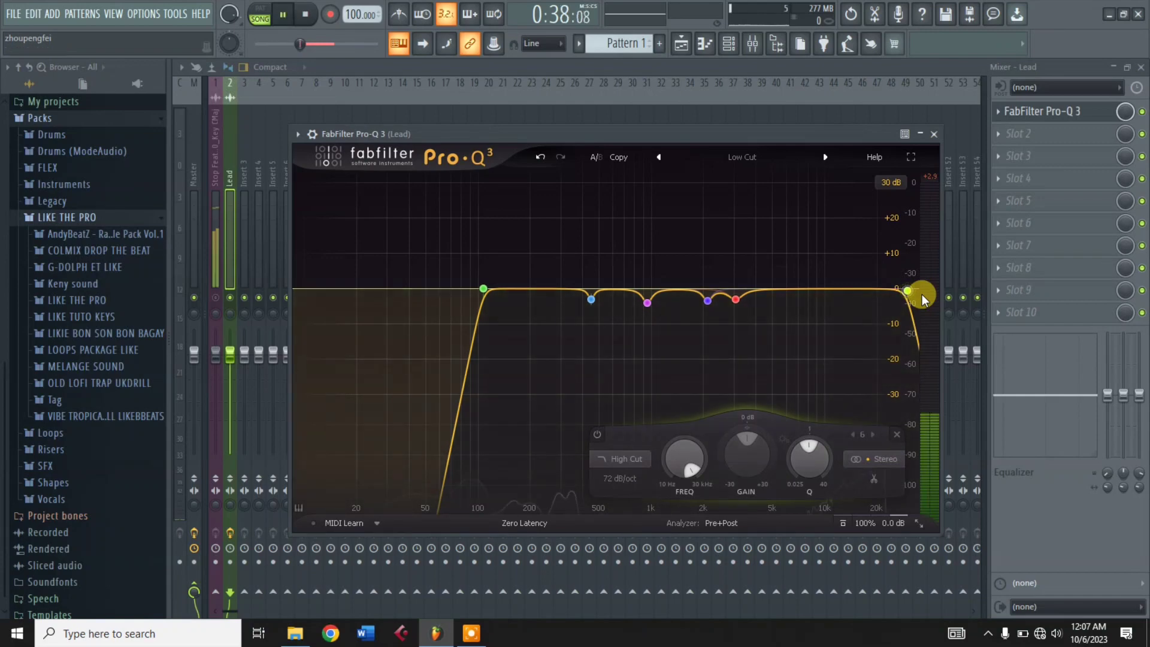
pyautogui.moveTo(818, 260)
pyautogui.moveTo(850, 249); pyautogui.dragTo(793, 264)
pyautogui.press('space')
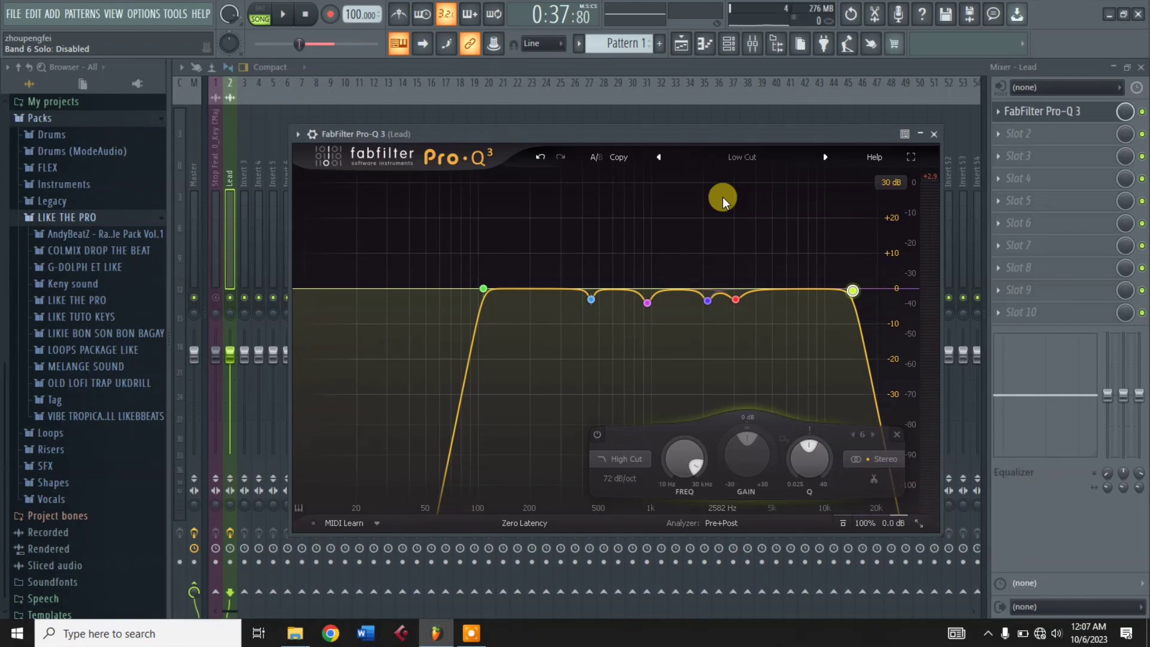
# Add a band at about 6154 Hz boosted about 3 dB and change its shape to High Shelf
pyautogui.click(788, 285)
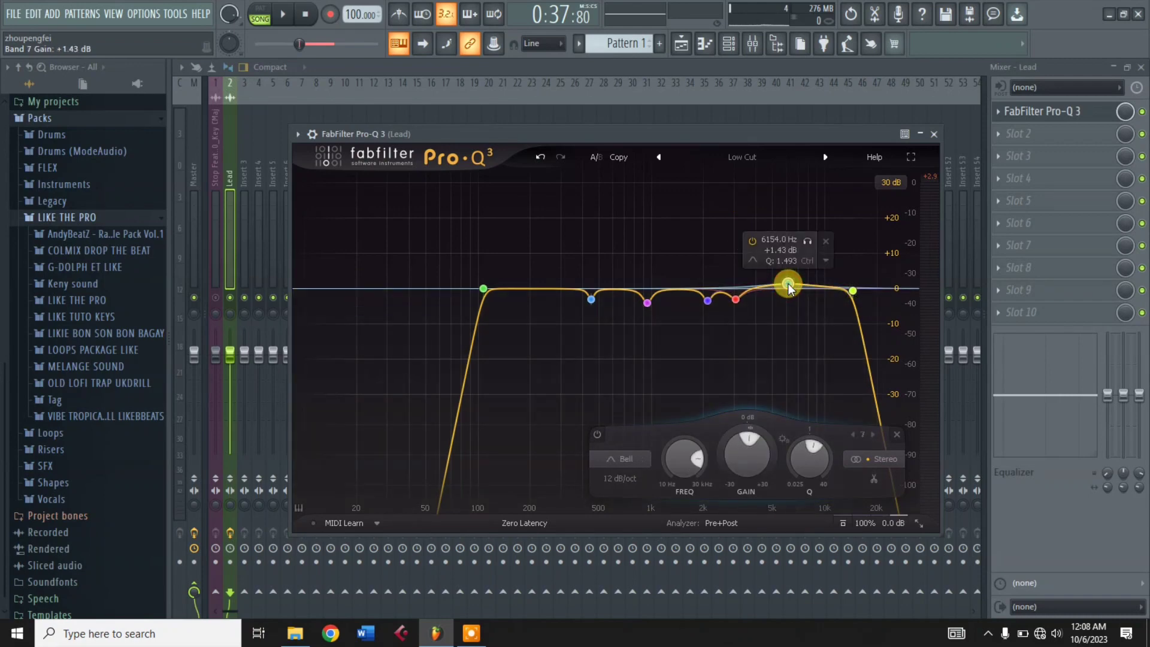
pyautogui.moveTo(788, 285); pyautogui.dragTo(788, 279)
pyautogui.click(756, 256)
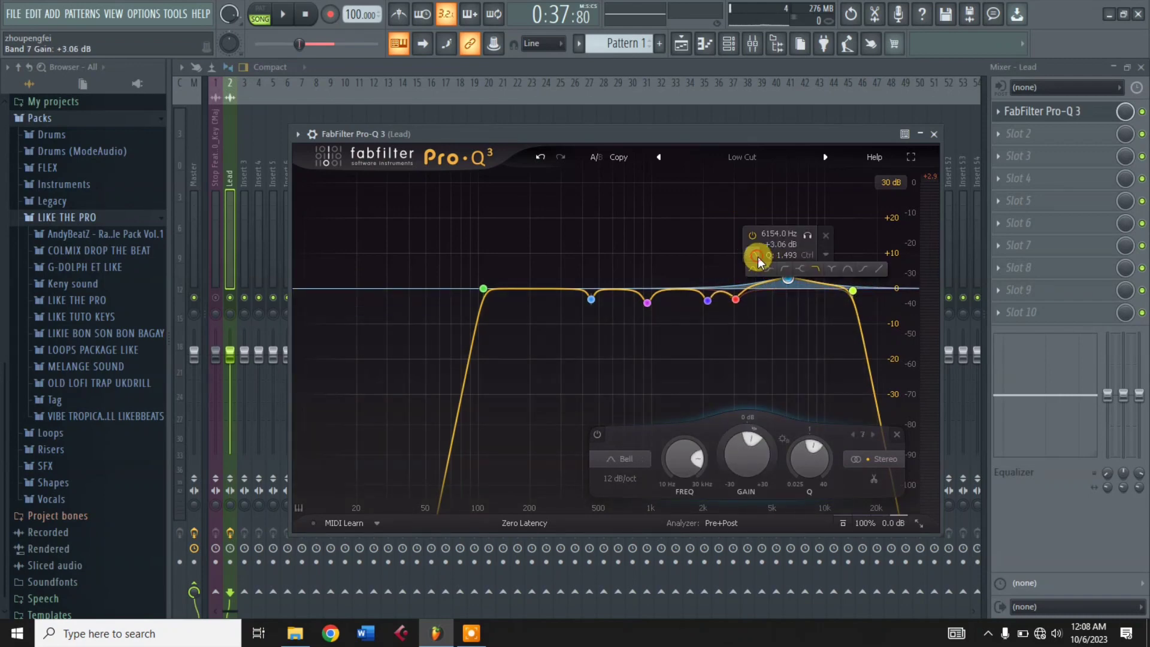
pyautogui.click(800, 270)
# Adjust the high shelf during playback to about 5283 Hz and +3.7 dB, and close the EQ window
pyautogui.press('space')
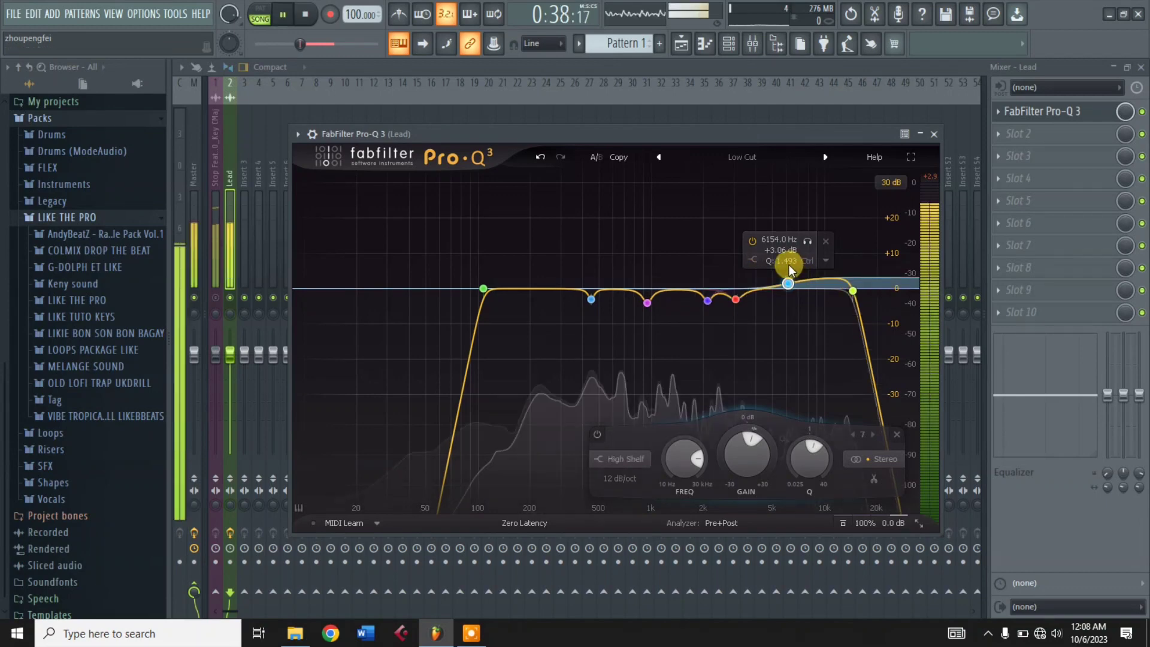
pyautogui.moveTo(791, 286); pyautogui.dragTo(781, 287)
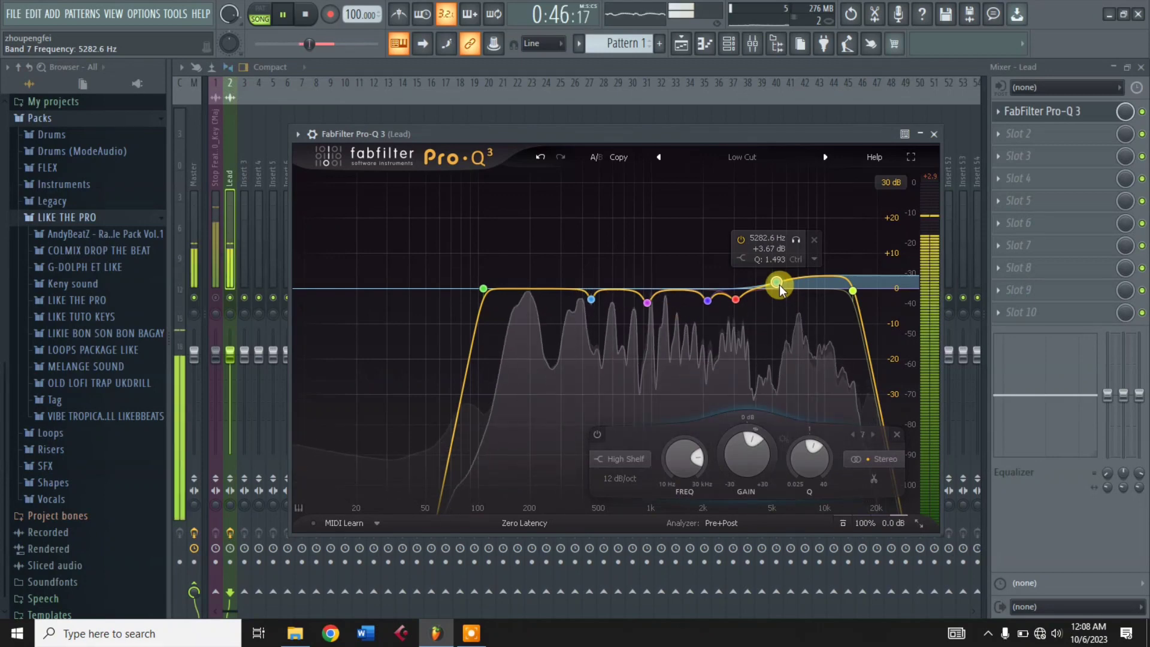
pyautogui.press('space')
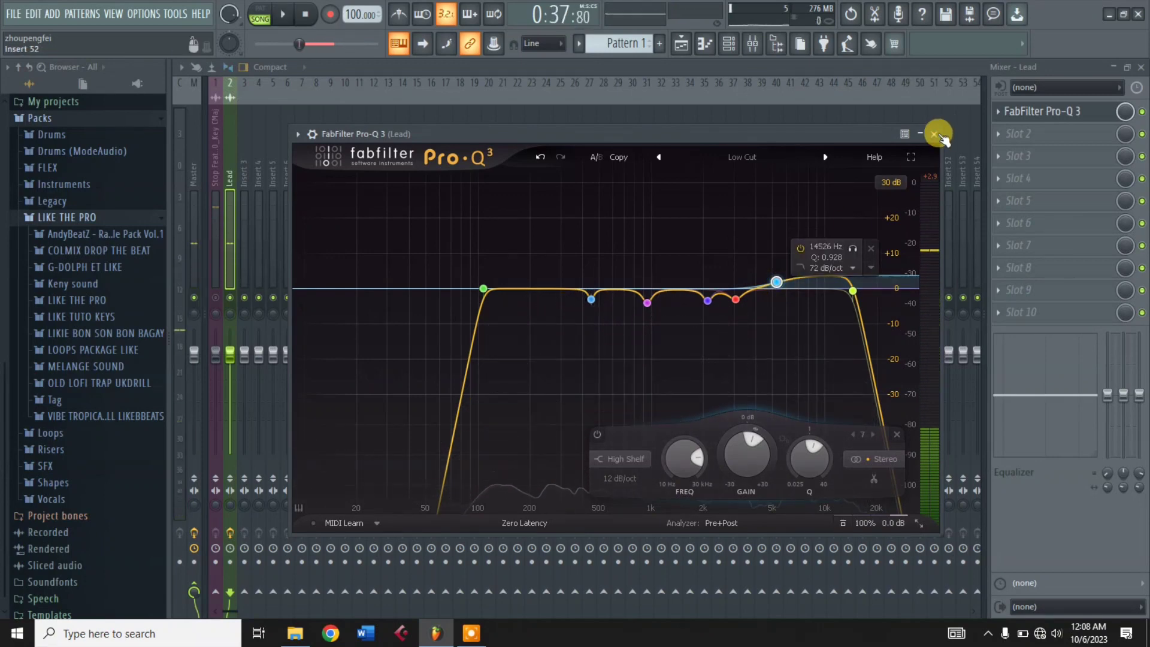
pyautogui.click(936, 135)
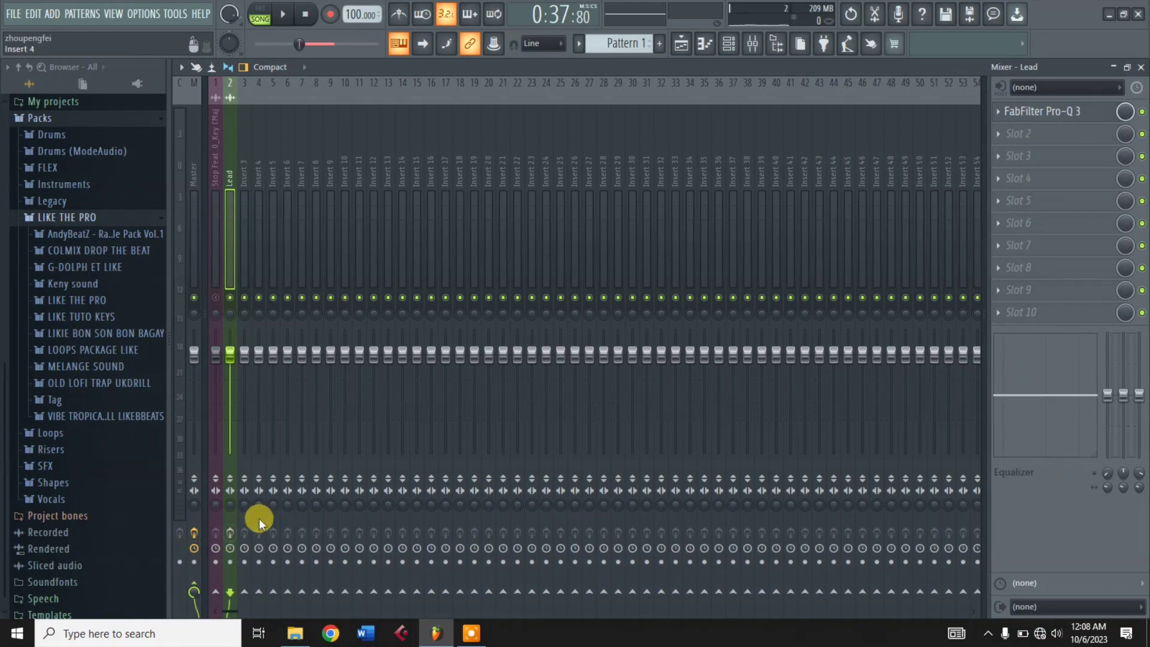
# Compare the Lead track in playback with its effects bypassed and with them re-enabled
pyautogui.press('space')
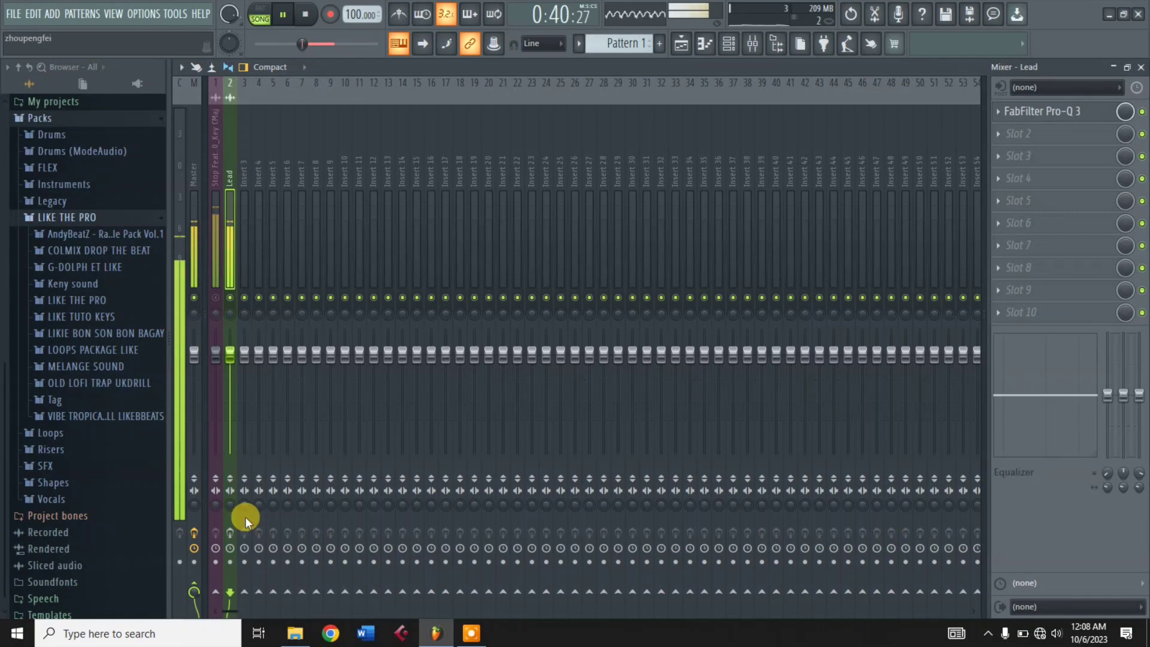
pyautogui.press('space')
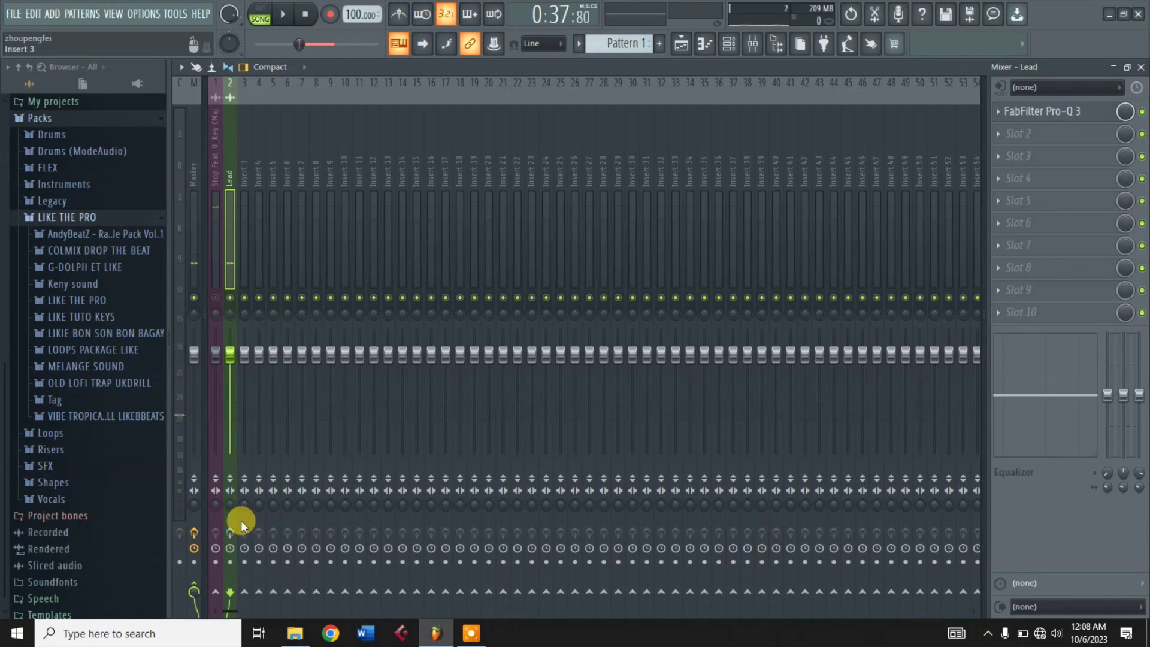
pyautogui.click(230, 533)
pyautogui.press('space')
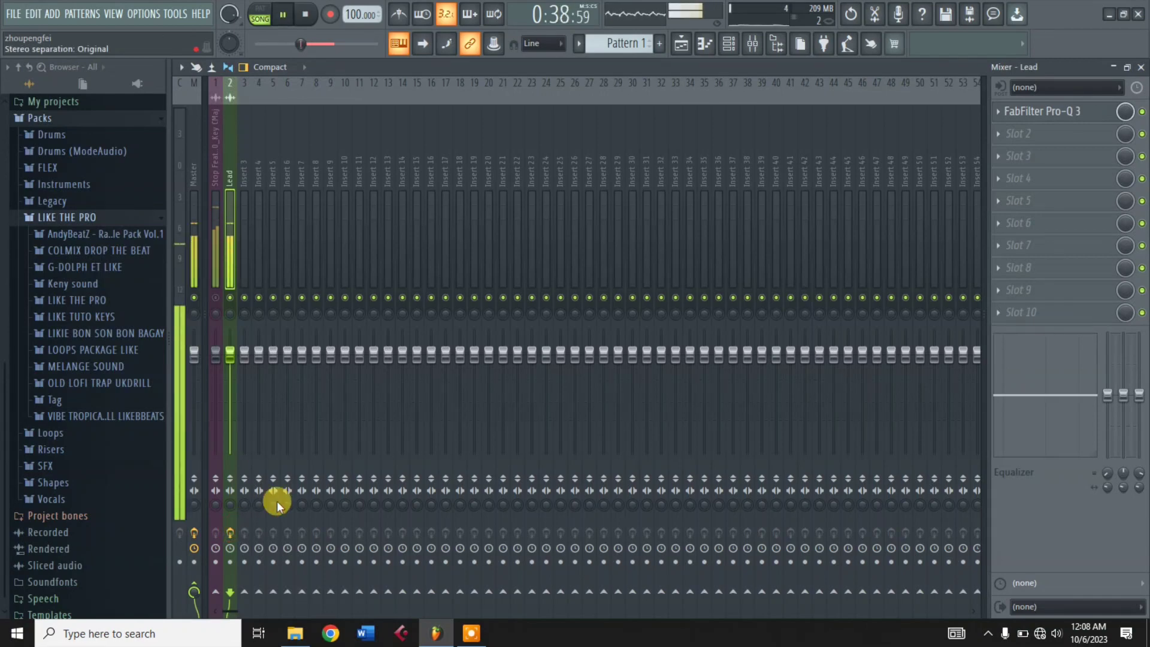
pyautogui.press('space')
# Unmute the instrumental track on the first insert and play it together with the lead vocal
pyautogui.click(215, 297)
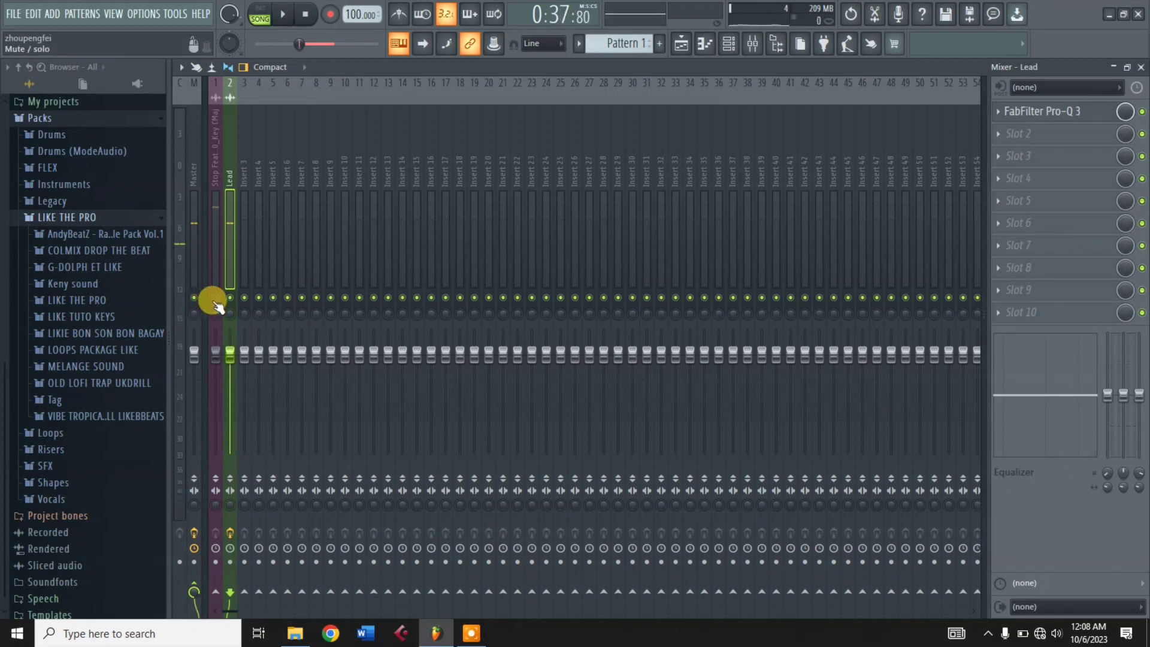
pyautogui.press('space')
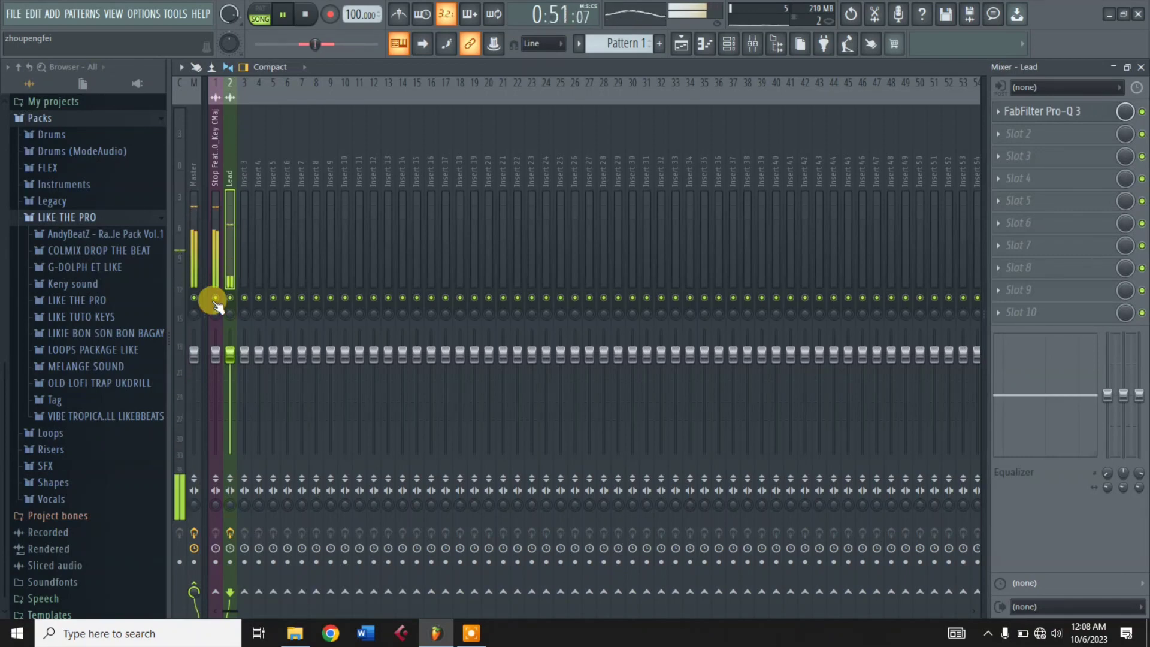
pyautogui.press('space')
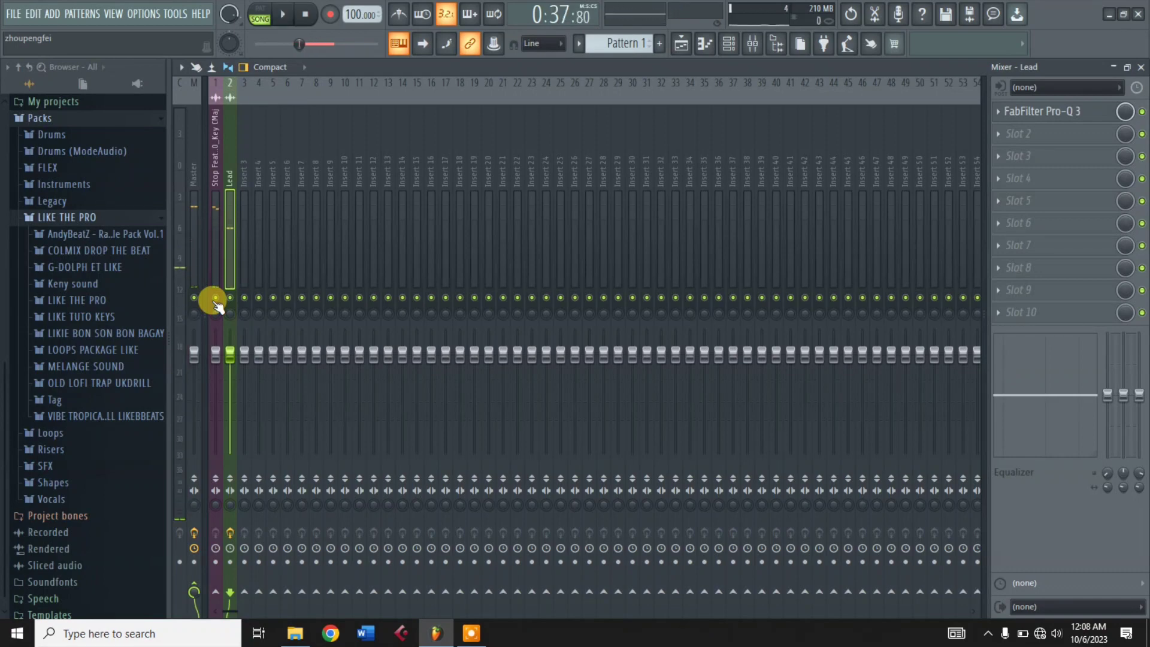
# Save the project as "tuto Mixage lead" in the Challenge Beat Afro 90 BPM LIKEBEATS folder
pyautogui.hotkey('ctrl', 's')
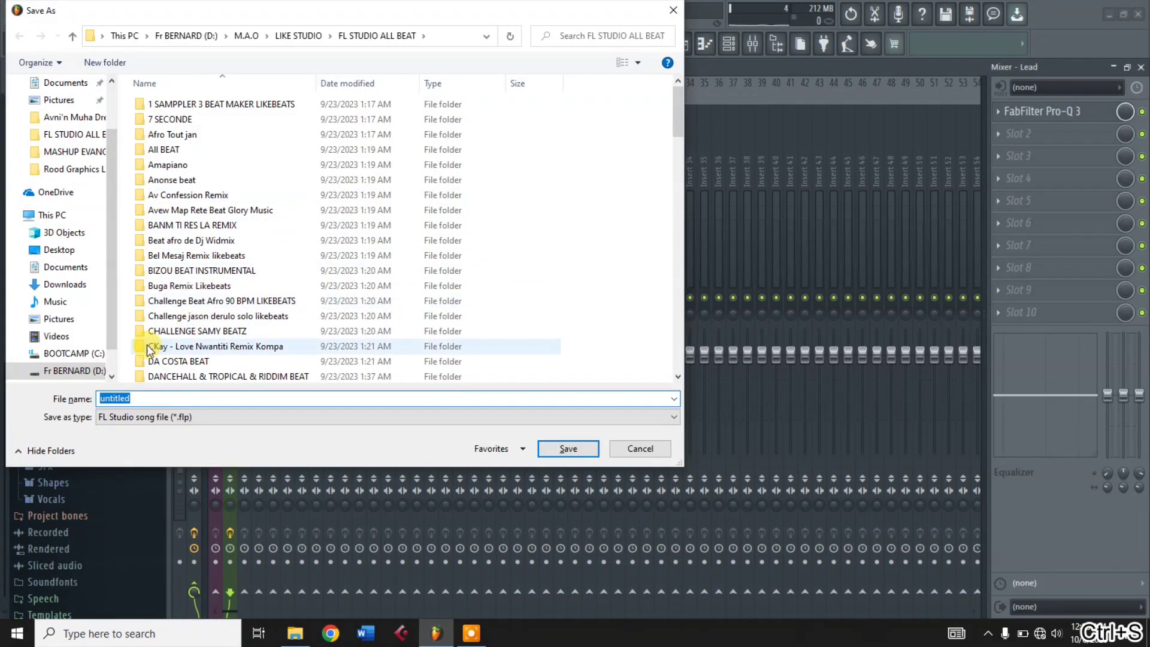
pyautogui.click(277, 167)
pyautogui.press('c')
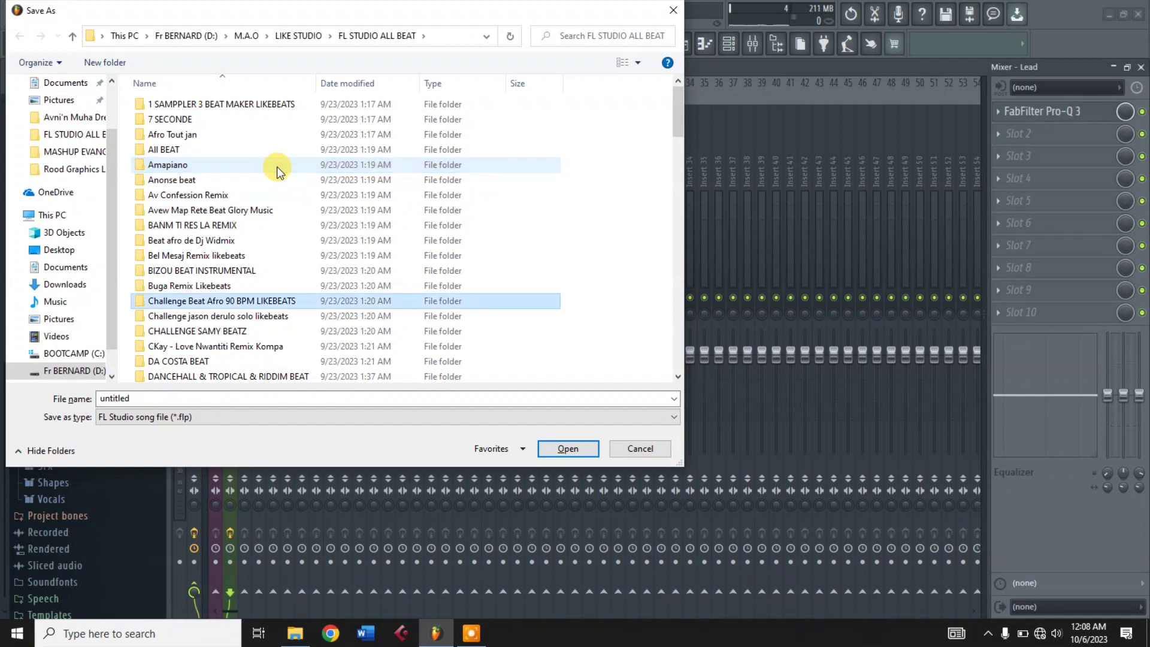
pyautogui.doubleClick(233, 300)
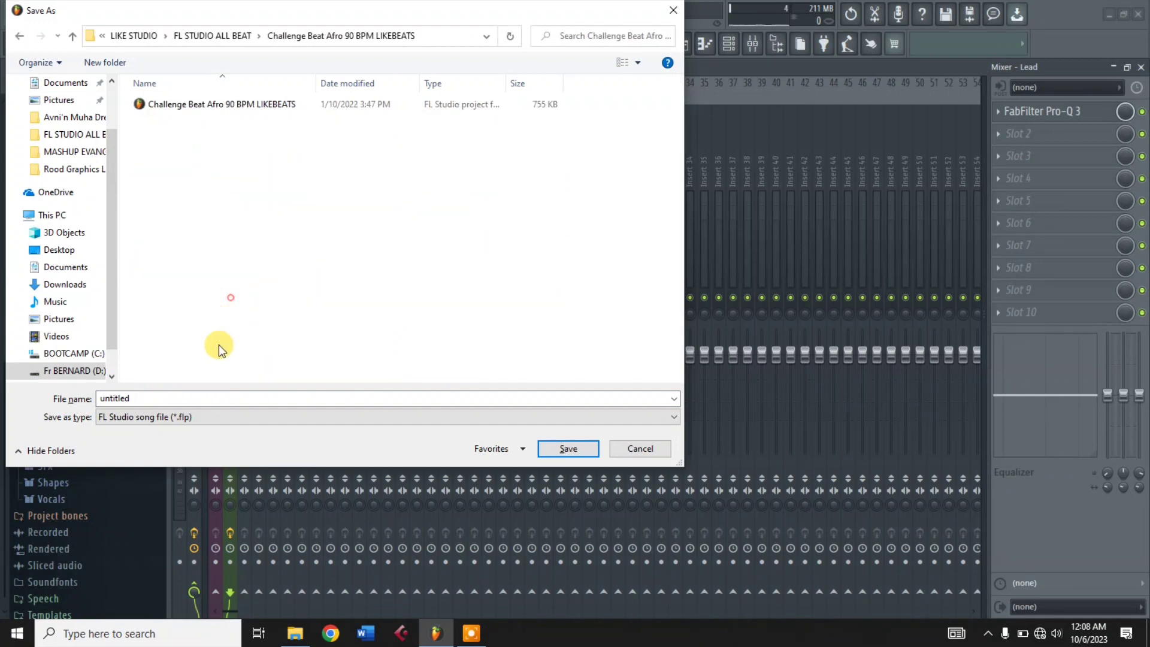
pyautogui.click(212, 398)
pyautogui.write('tuto')
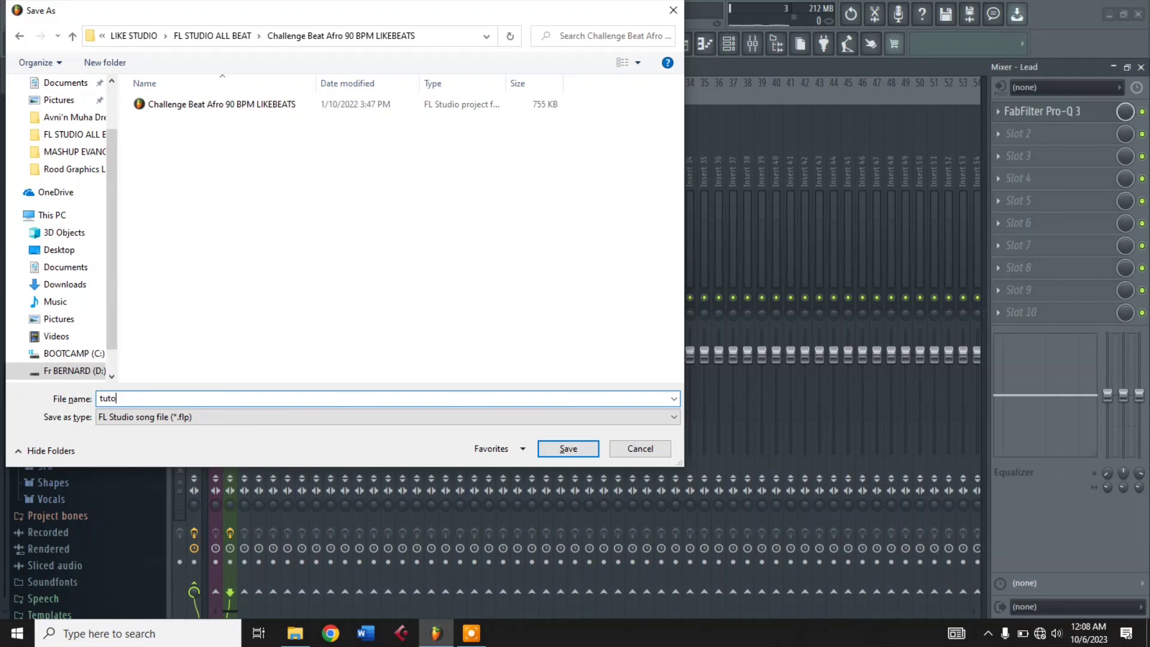
pyautogui.write('  Mixage lead')
pyautogui.press('Return')
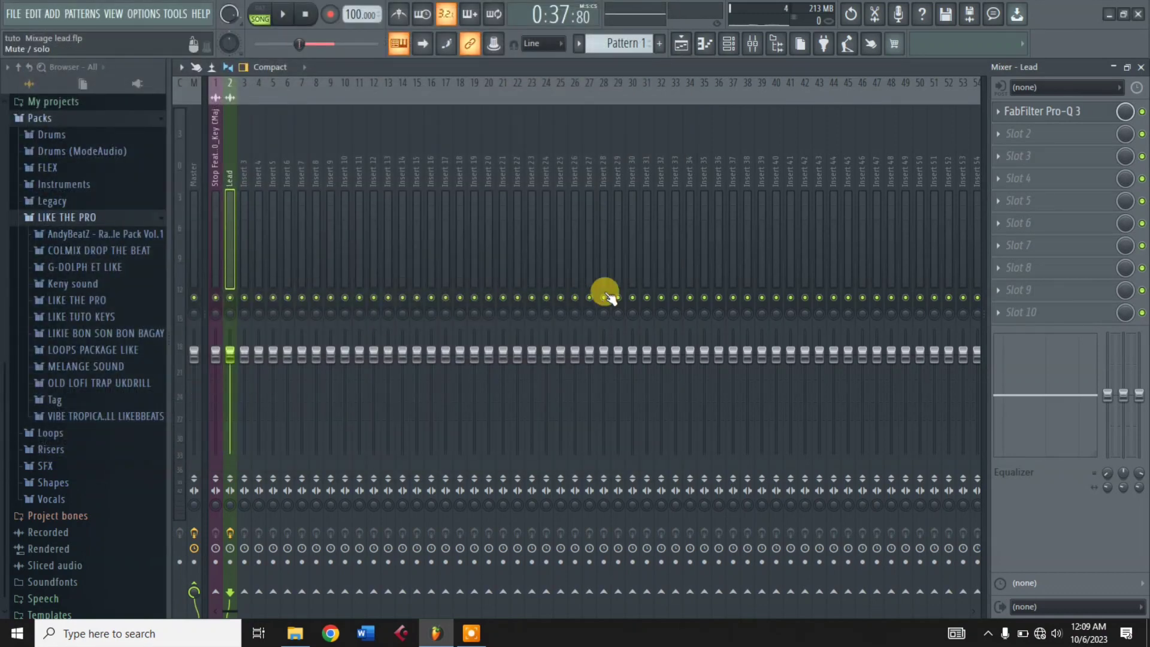
# Mute the instrumental track and load RCompressor Stereo into slot 2 of the Lead track, moving its window clear
pyautogui.click(216, 297)
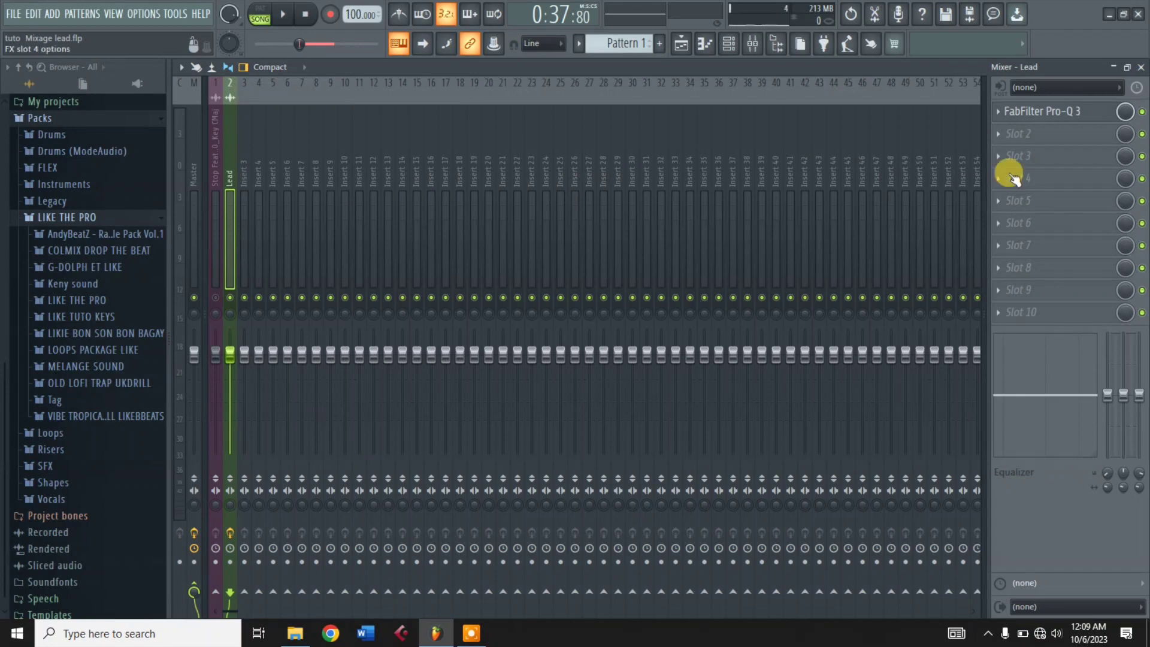
pyautogui.click(1022, 145)
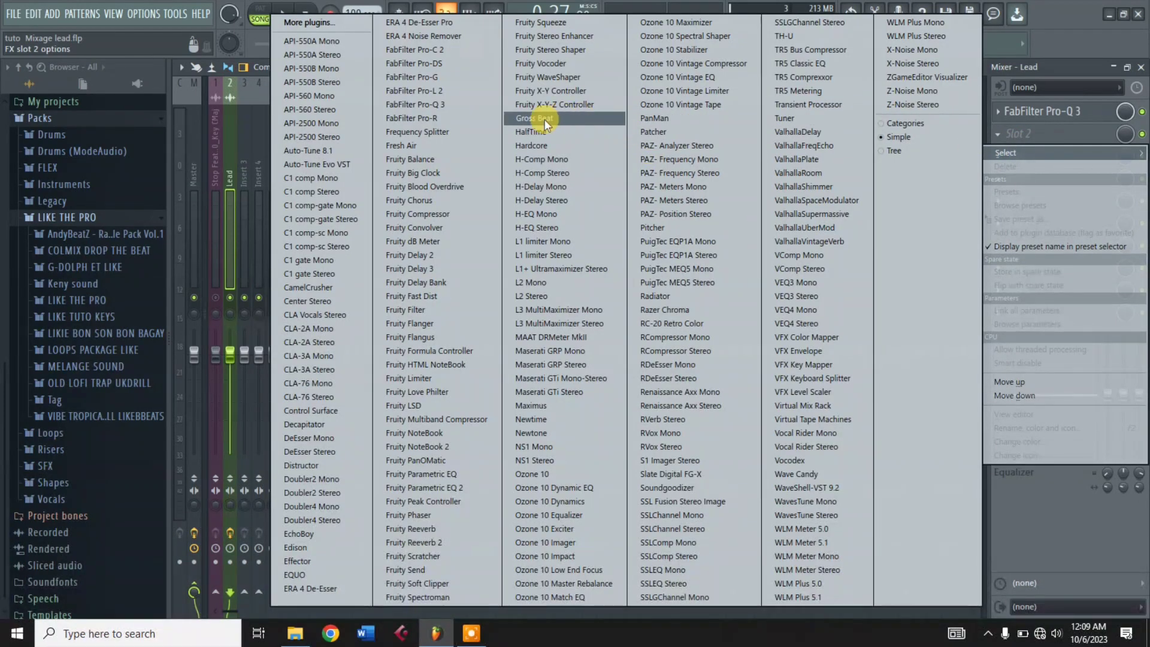
pyautogui.click(673, 350)
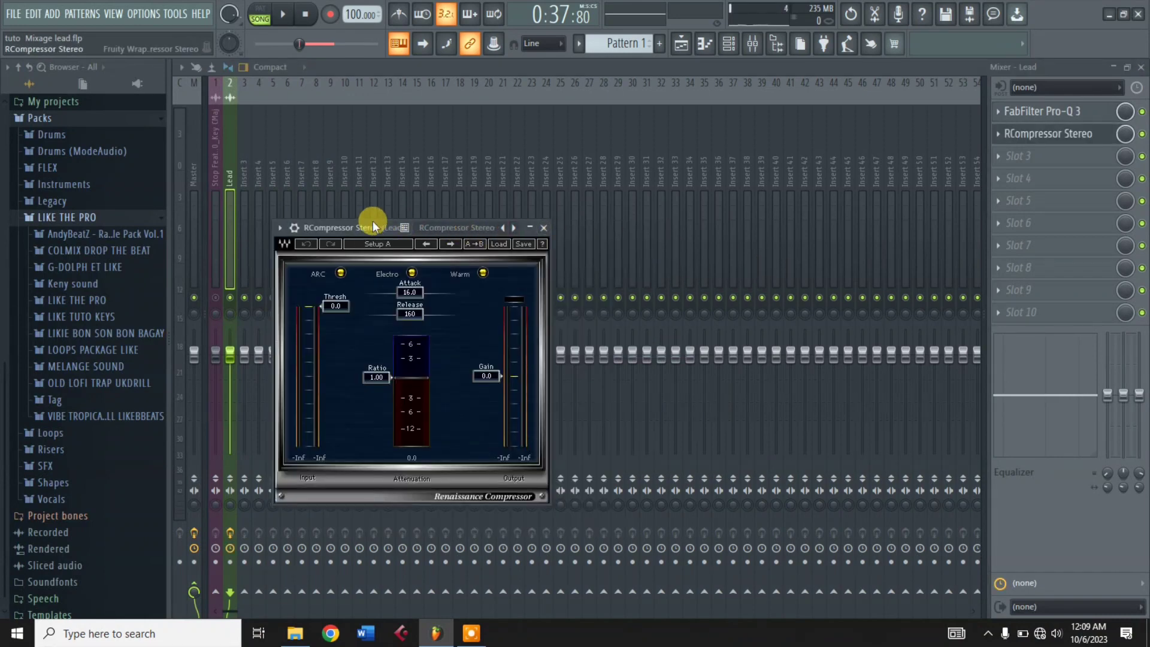
pyautogui.moveTo(372, 221); pyautogui.dragTo(555, 116)
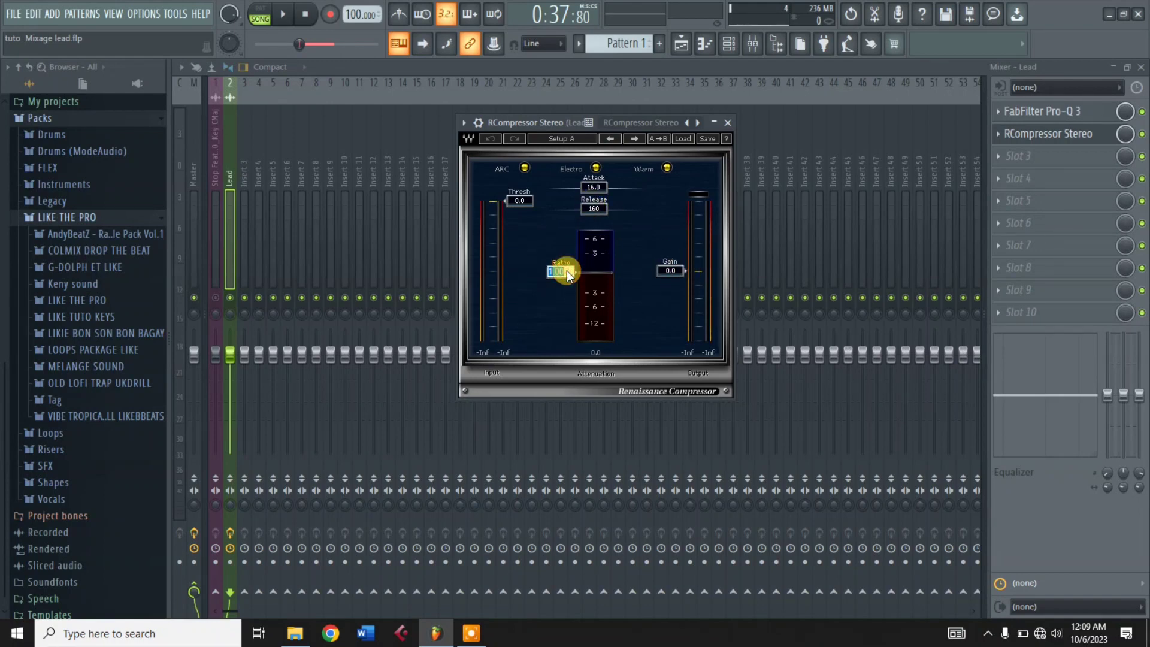
# Set the compressor's ratio to about 4
pyautogui.write('4')
pyautogui.press('Return')
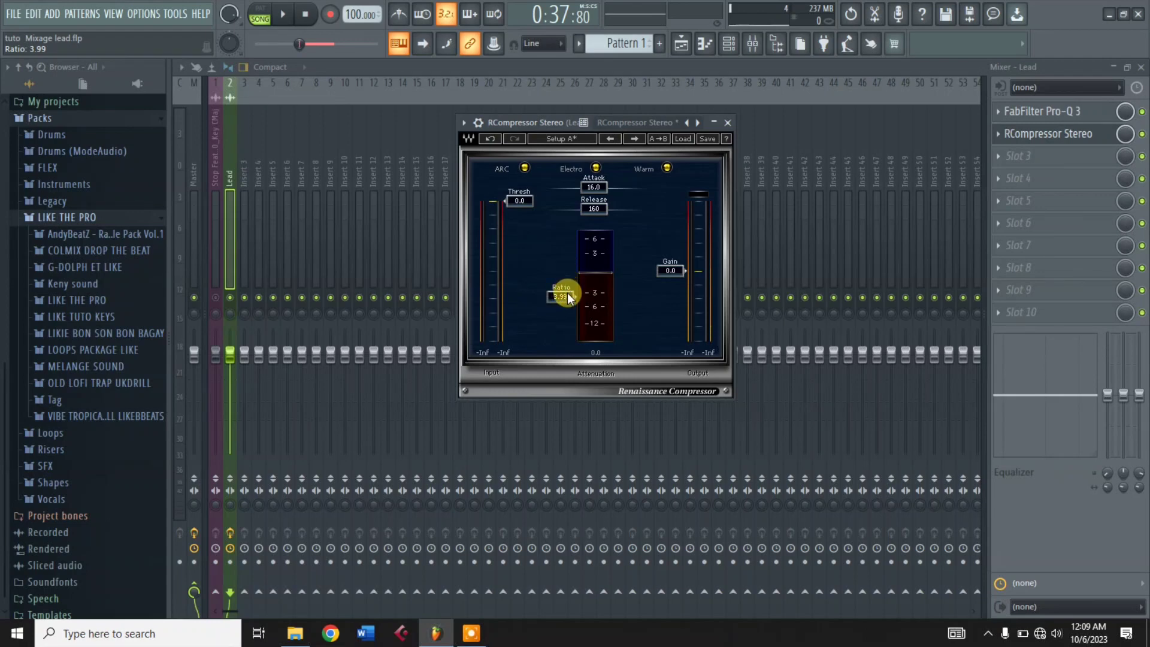
pyautogui.scroll(1, 567, 293)
# Lower the compressor's threshold to -14.0 dB while the lead vocal plays, and stop playback
pyautogui.press('space')
pyautogui.moveTo(517, 203)
pyautogui.mouseDown()
pyautogui.moveTo(518, 246)
pyautogui.moveTo(518, 219)
pyautogui.moveTo(518, 234)
pyautogui.mouseUp()
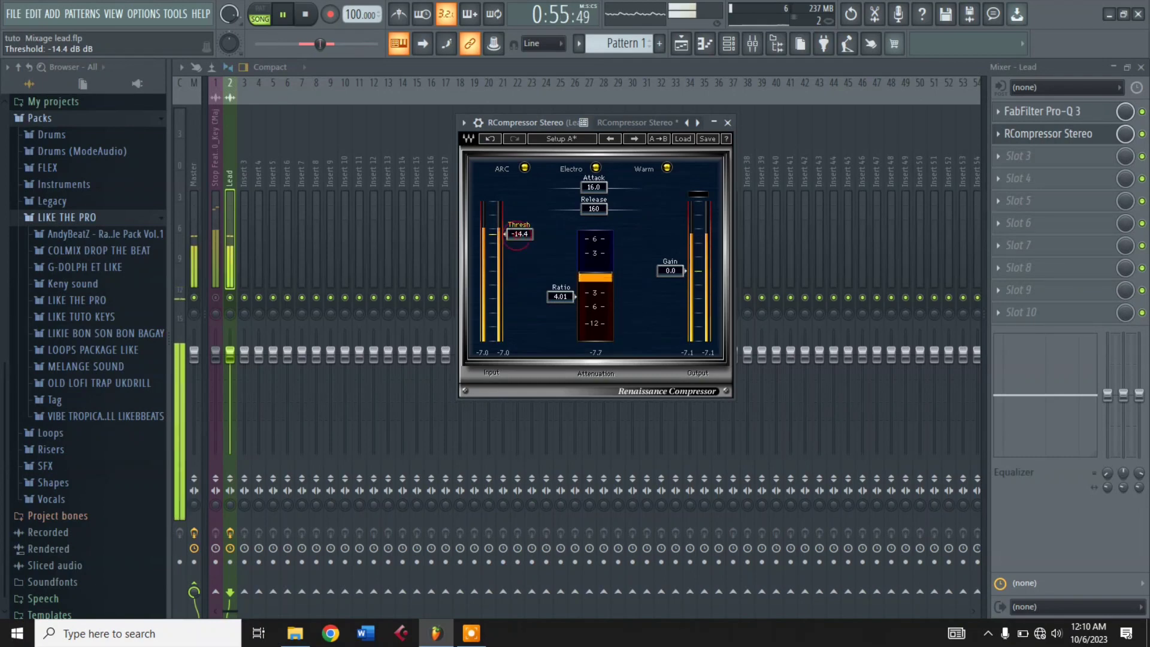
pyautogui.moveTo(518, 236); pyautogui.dragTo(518, 238)
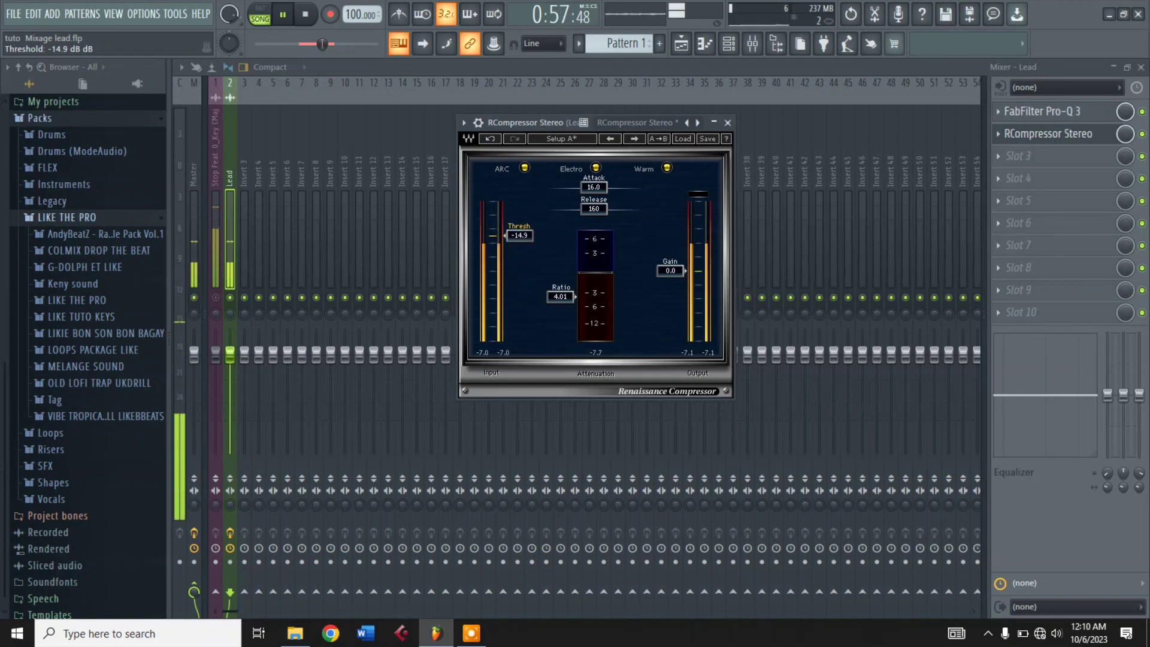
pyautogui.moveTo(519, 236); pyautogui.dragTo(518, 235)
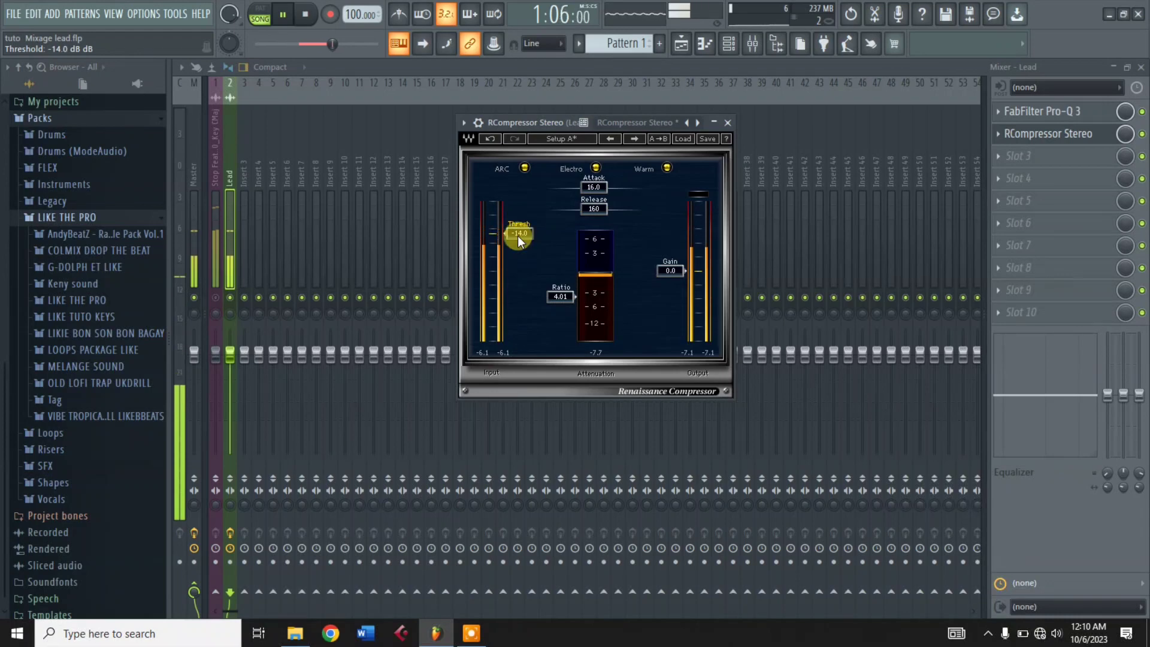
pyautogui.press('space')
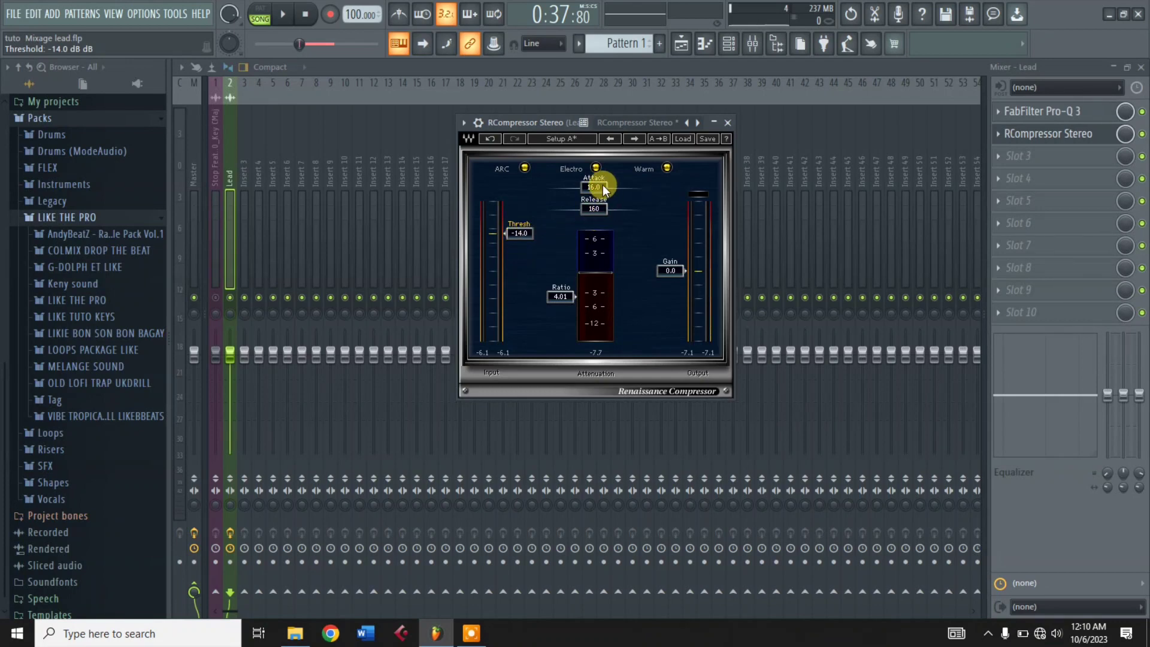
# Set the compressor's attack to 4.26 ms, release to 127 and gain to 3.0 dB, saving the project along the way
pyautogui.moveTo(601, 185); pyautogui.dragTo(601, 213)
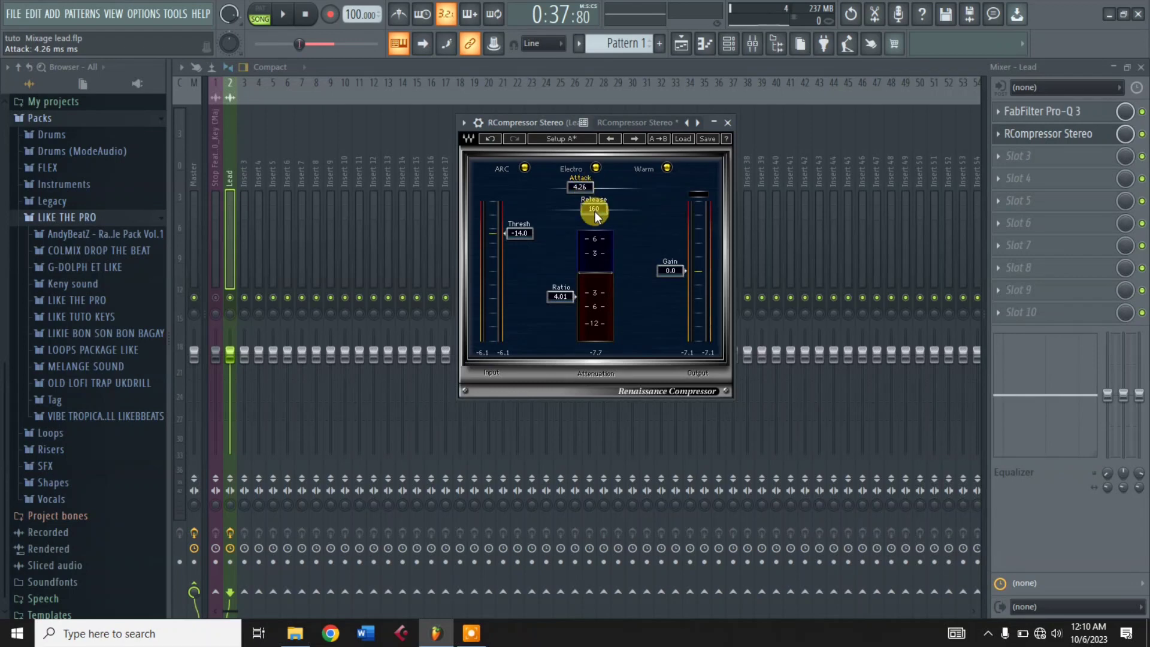
pyautogui.moveTo(594, 211); pyautogui.dragTo(595, 215)
pyautogui.hotkey('ctrl', 's')
pyautogui.moveTo(674, 276); pyautogui.dragTo(674, 270)
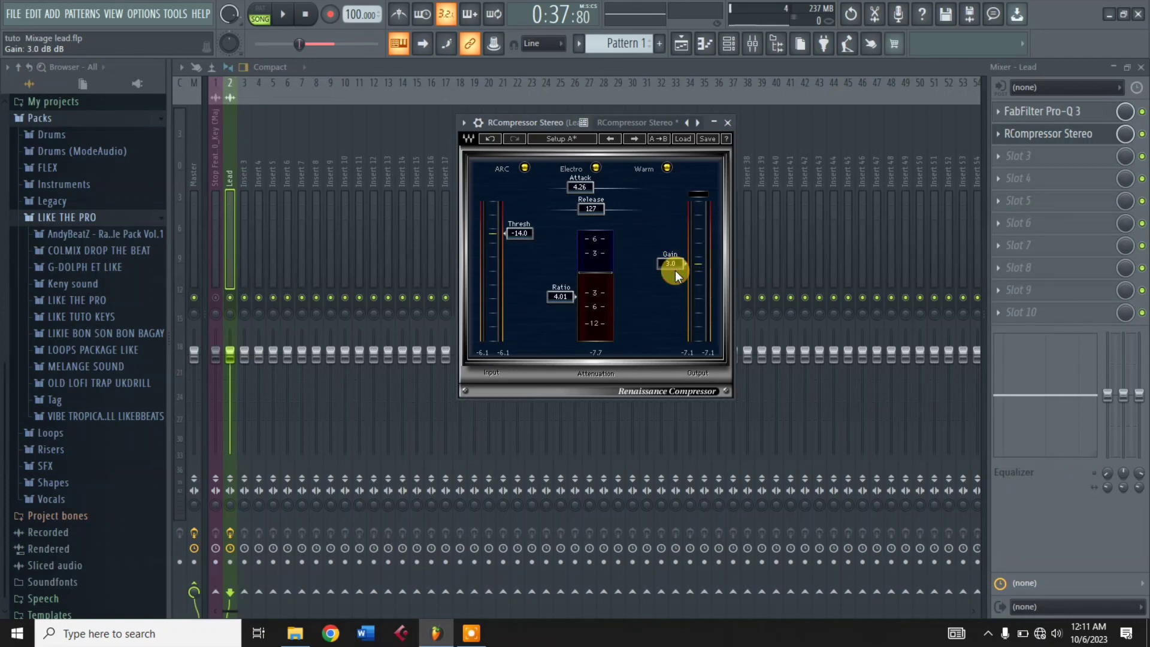
# Close the compressor window and compare the lead vocal in playback with RCompressor bypassed and re-enabled
pyautogui.press('space')
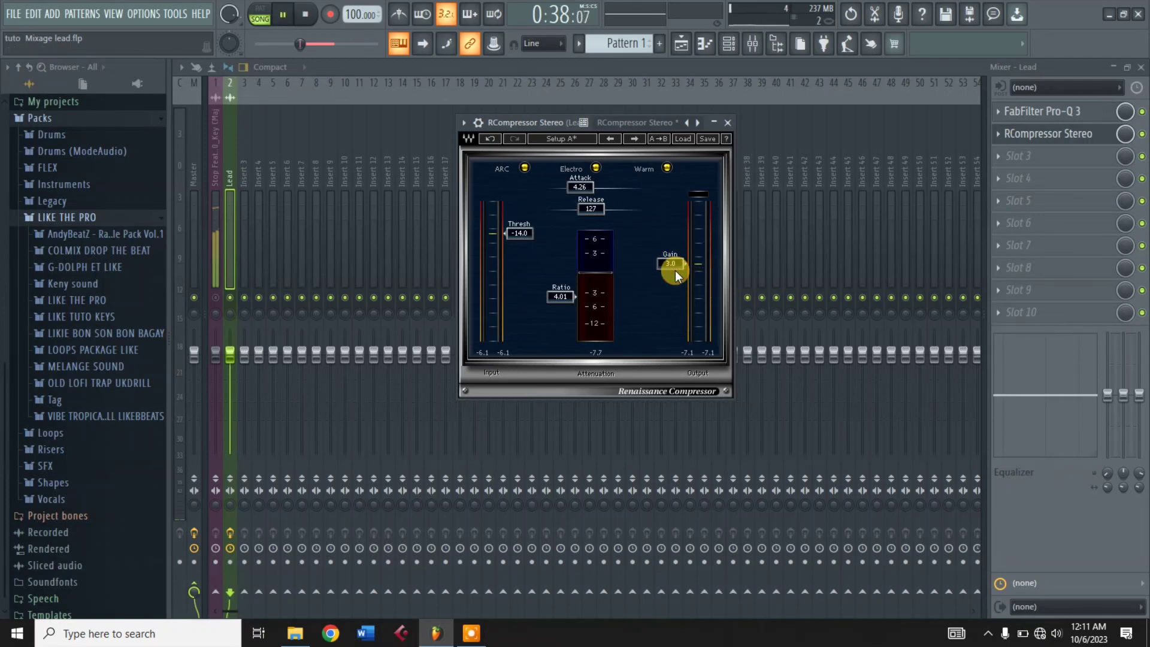
pyautogui.click(730, 125)
pyautogui.press('space')
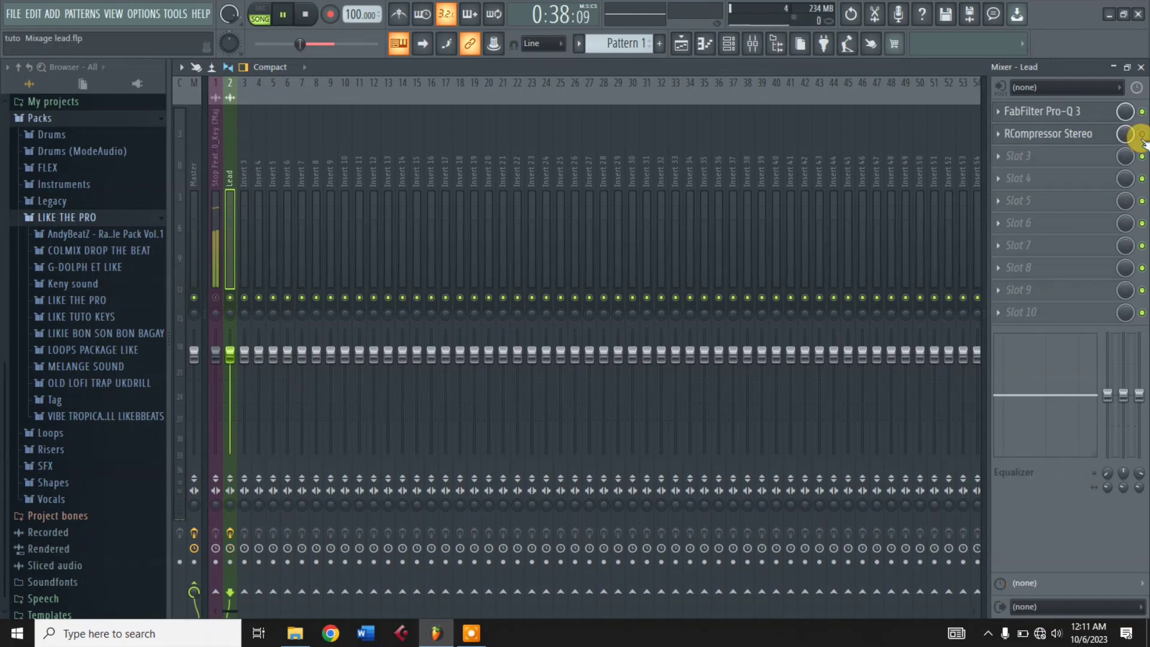
pyautogui.press('space')
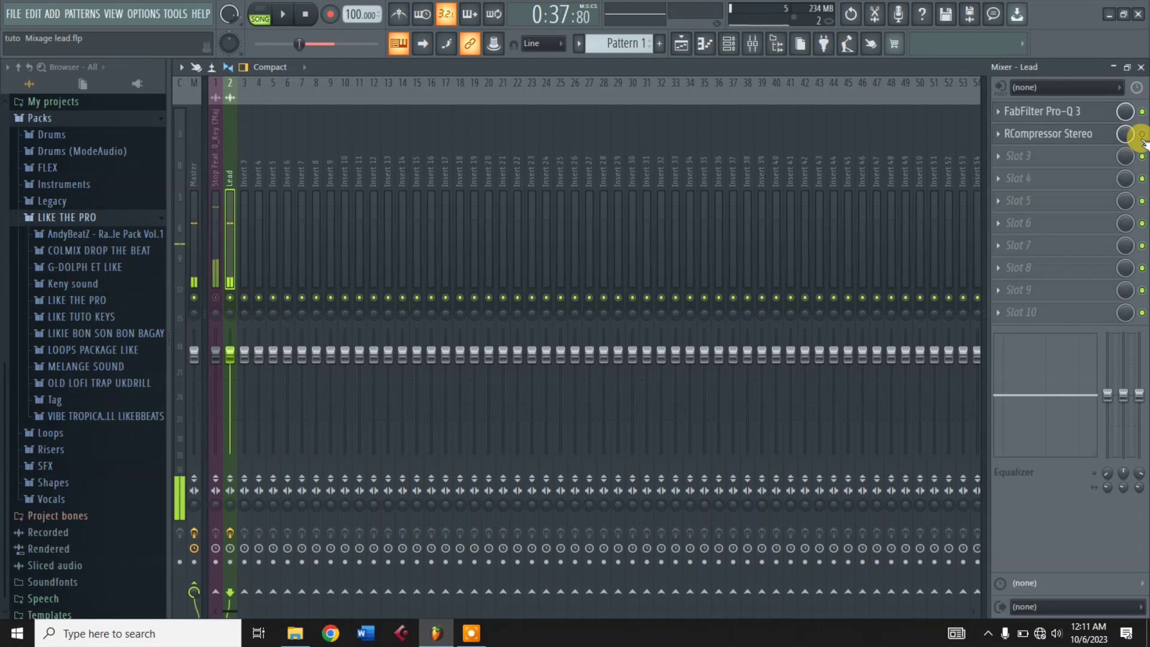
pyautogui.press('space')
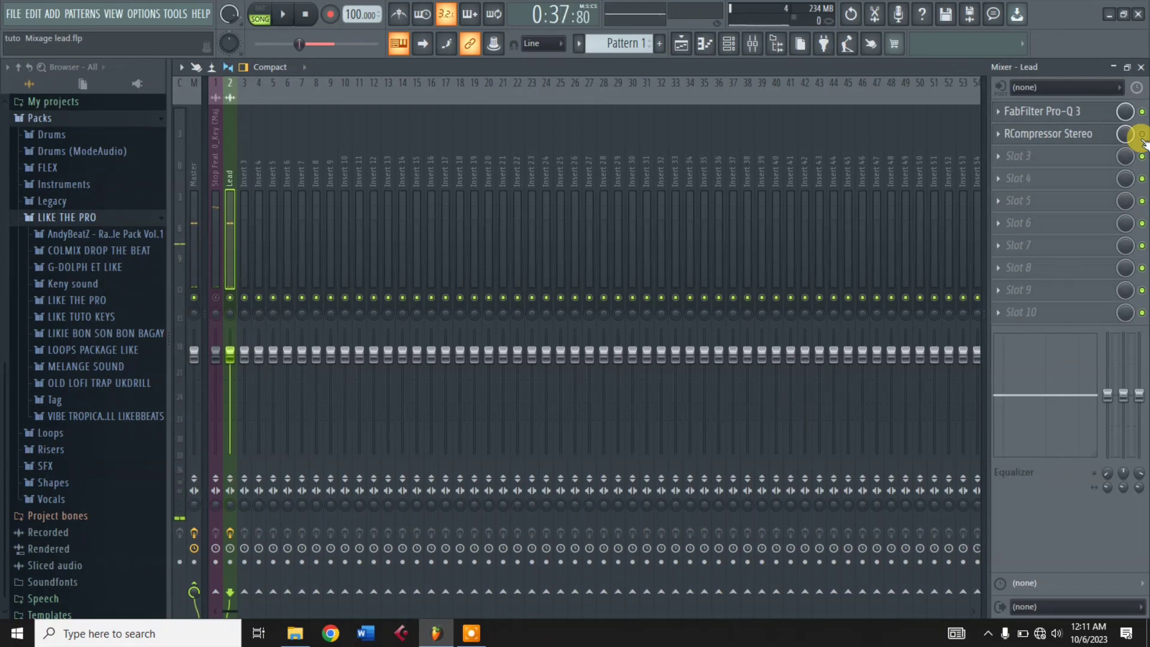
pyautogui.press('space')
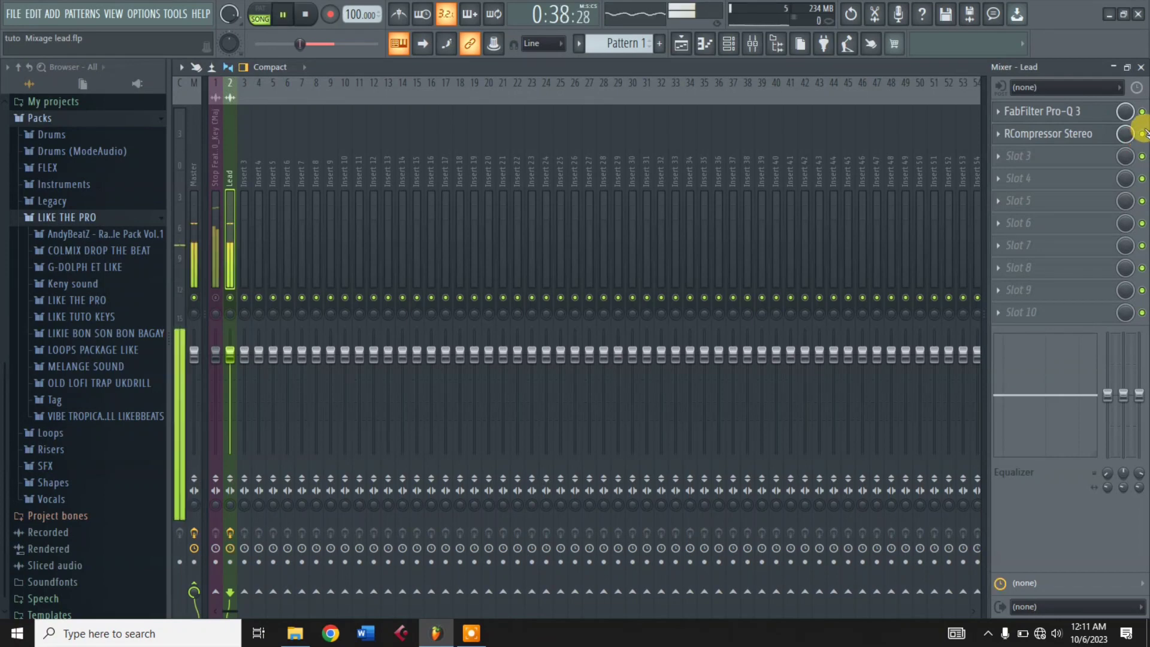
# Unmute the instrumental to hear it with the compressed vocal, stop playback and save the project
pyautogui.click(215, 299)
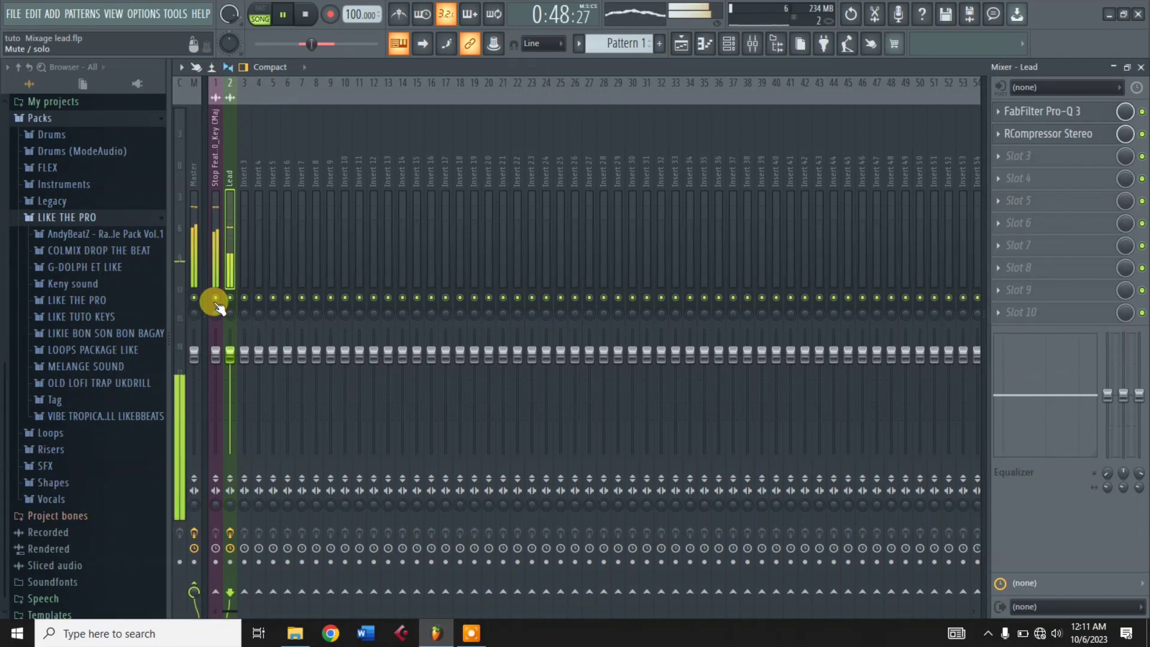
pyautogui.press('space')
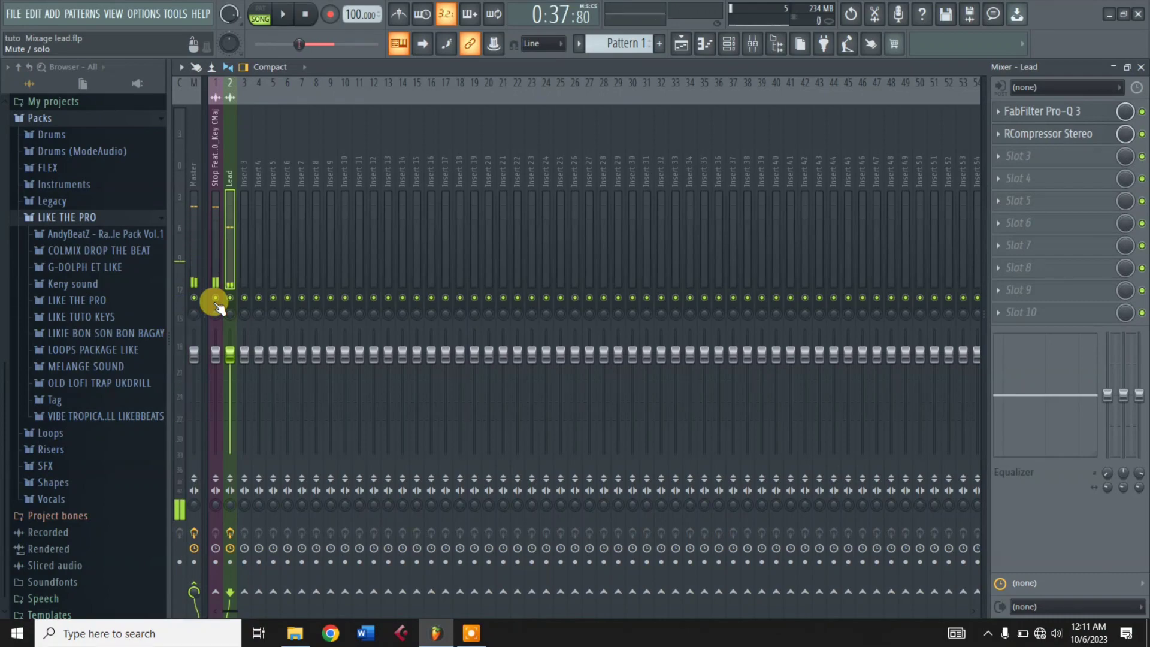
pyautogui.hotkey('ctrl', 's')
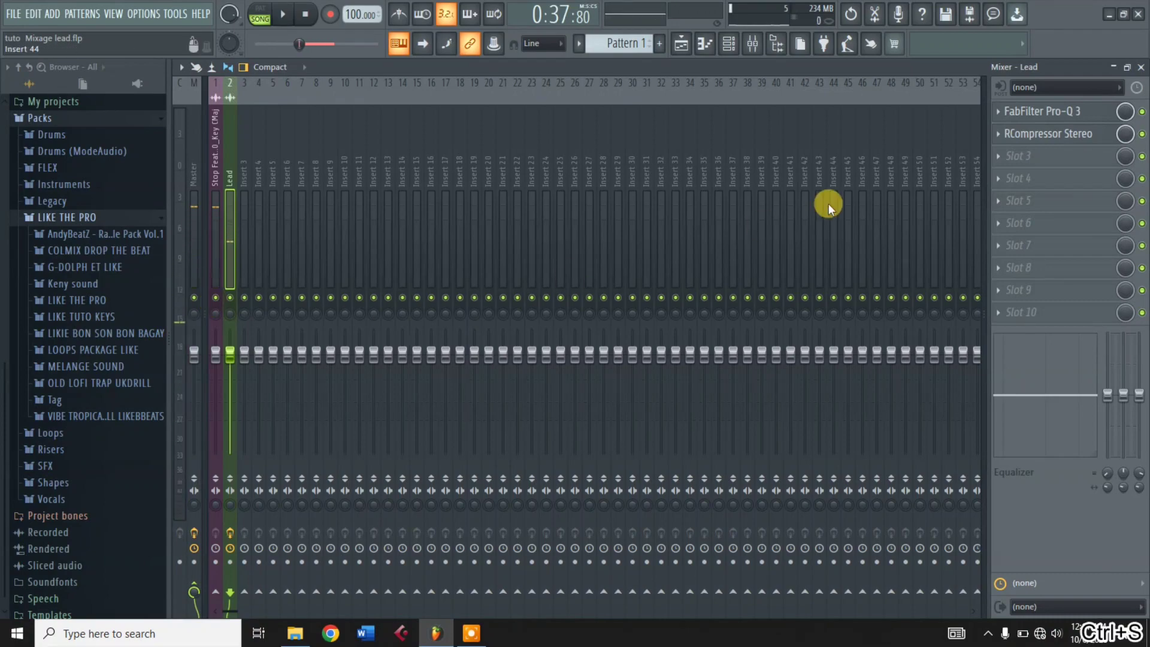
# Load DeEsser Stereo into slot 3 of the Lead track and move its window aside
pyautogui.click(1055, 154)
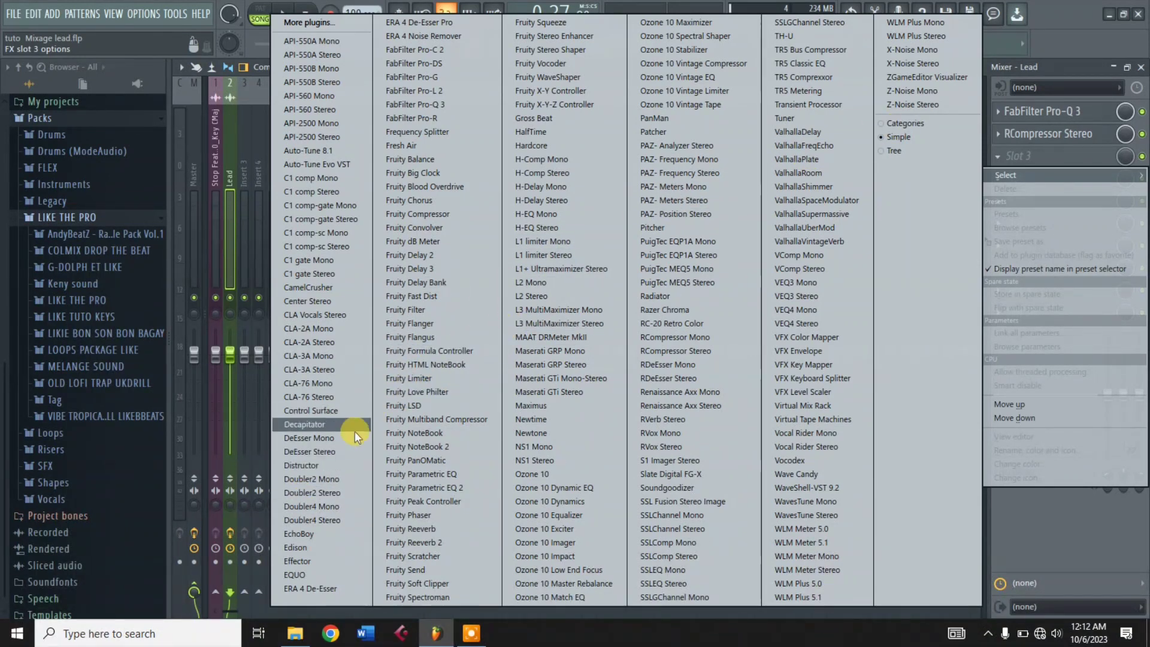
pyautogui.click(341, 446)
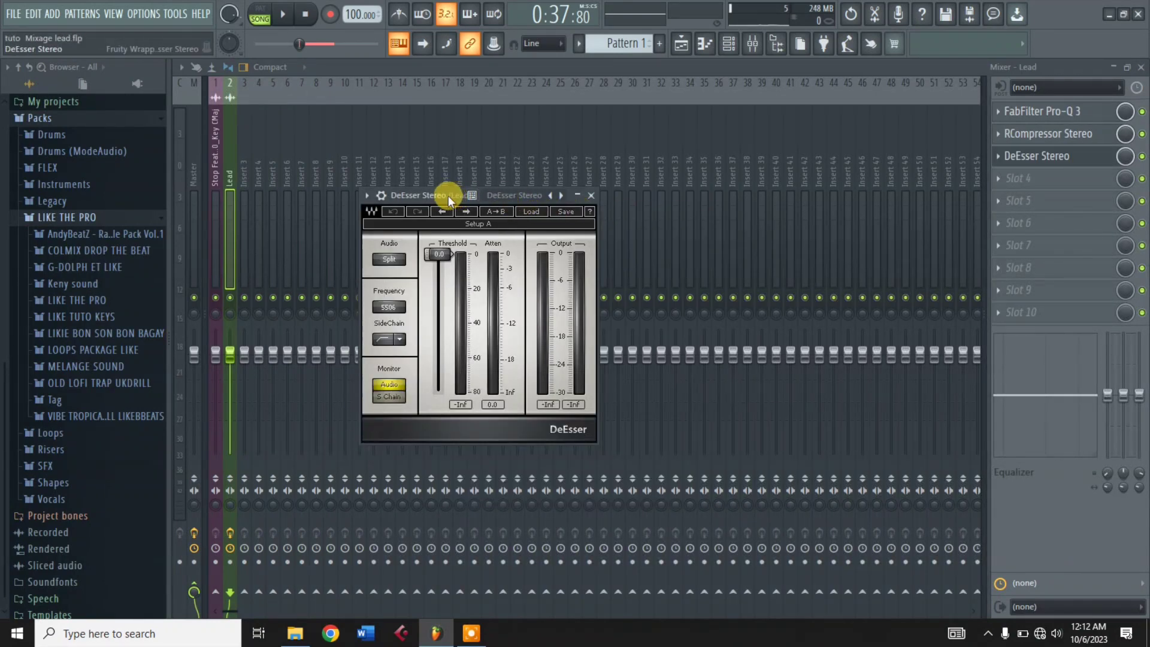
pyautogui.moveTo(448, 196); pyautogui.dragTo(779, 254)
# Load the PAZ- Frequency Stereo analyzer into slot 4 of the Lead track
pyautogui.click(1011, 179)
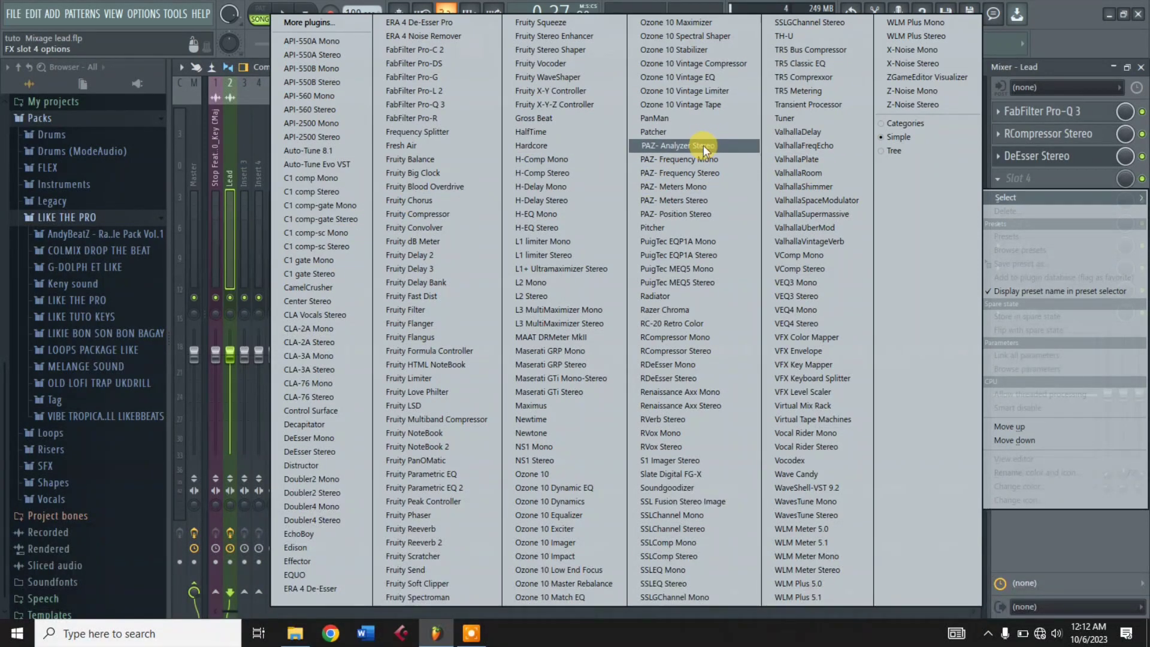
pyautogui.click(714, 172)
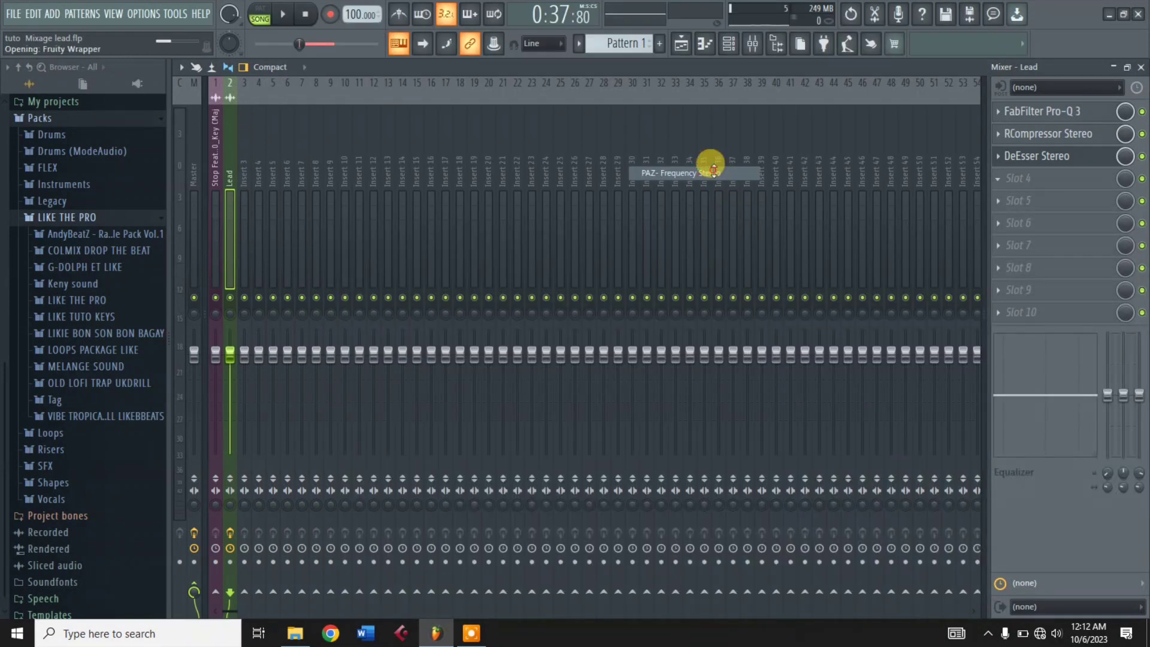
pyautogui.press('super+c')
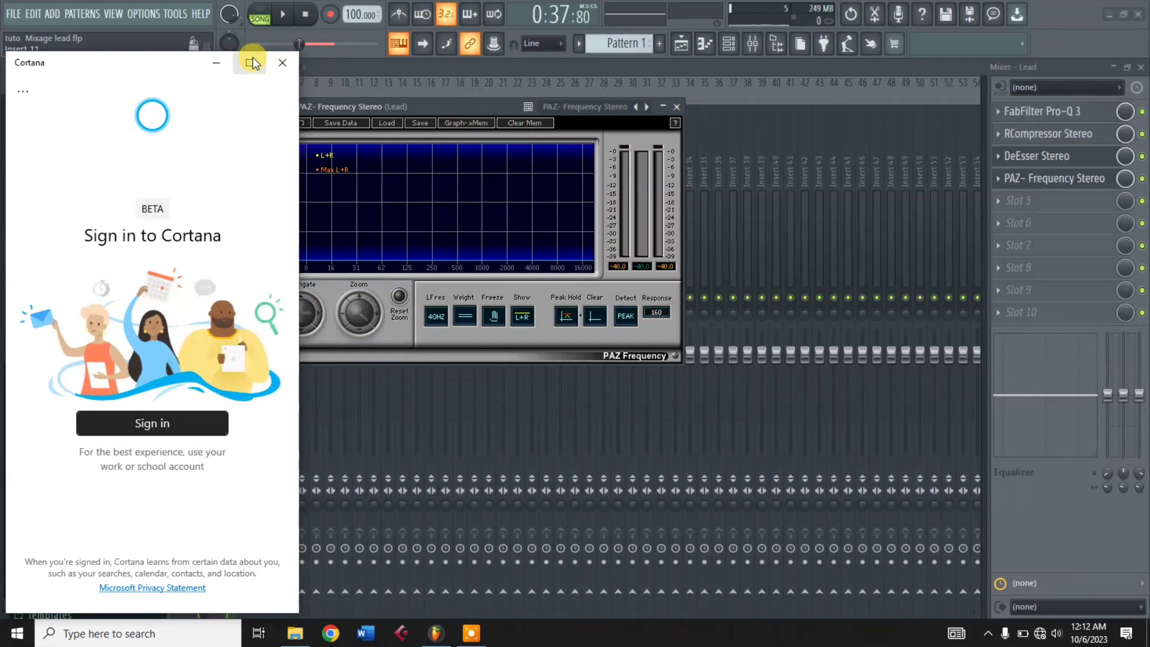
pyautogui.click(283, 63)
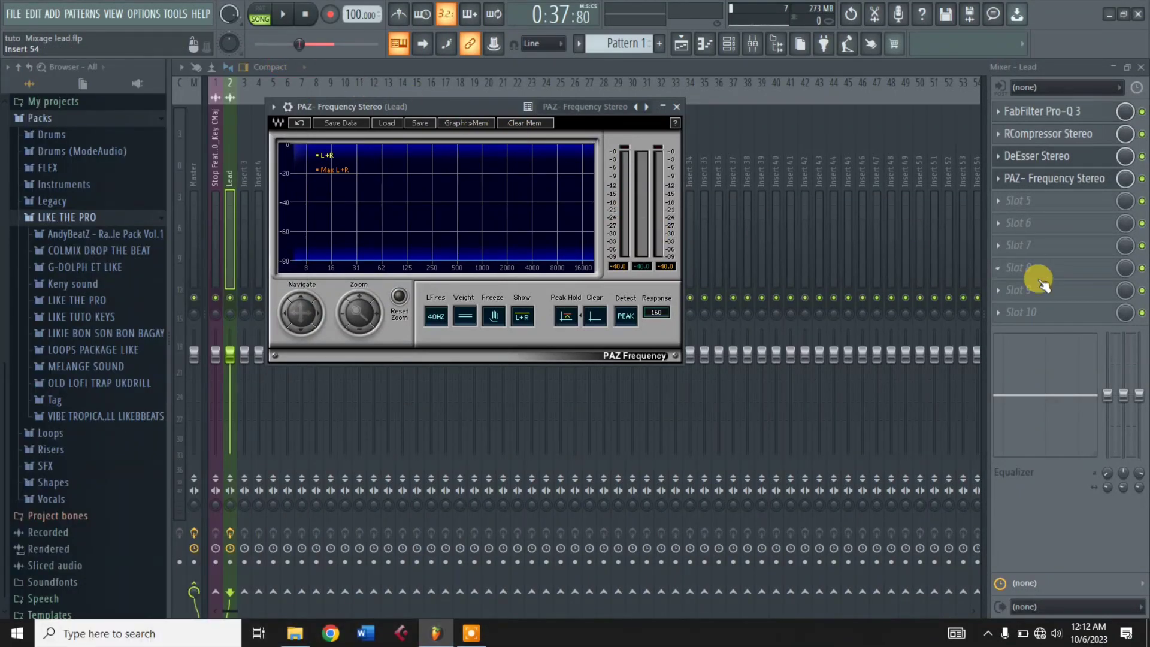
# Arrange the PAZ Frequency and DeEsser windows side by side over the playlist and play the song to examine the vocal's spectrum
pyautogui.click(1050, 171)
pyautogui.click(1052, 166)
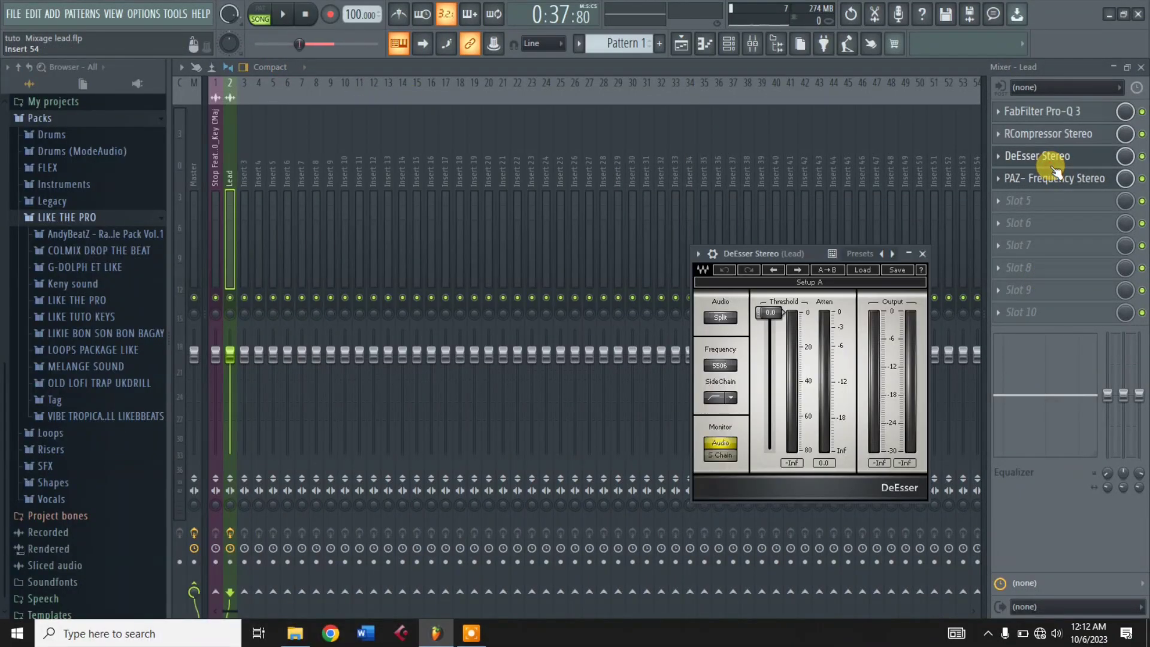
pyautogui.click(753, 44)
pyautogui.click(753, 44)
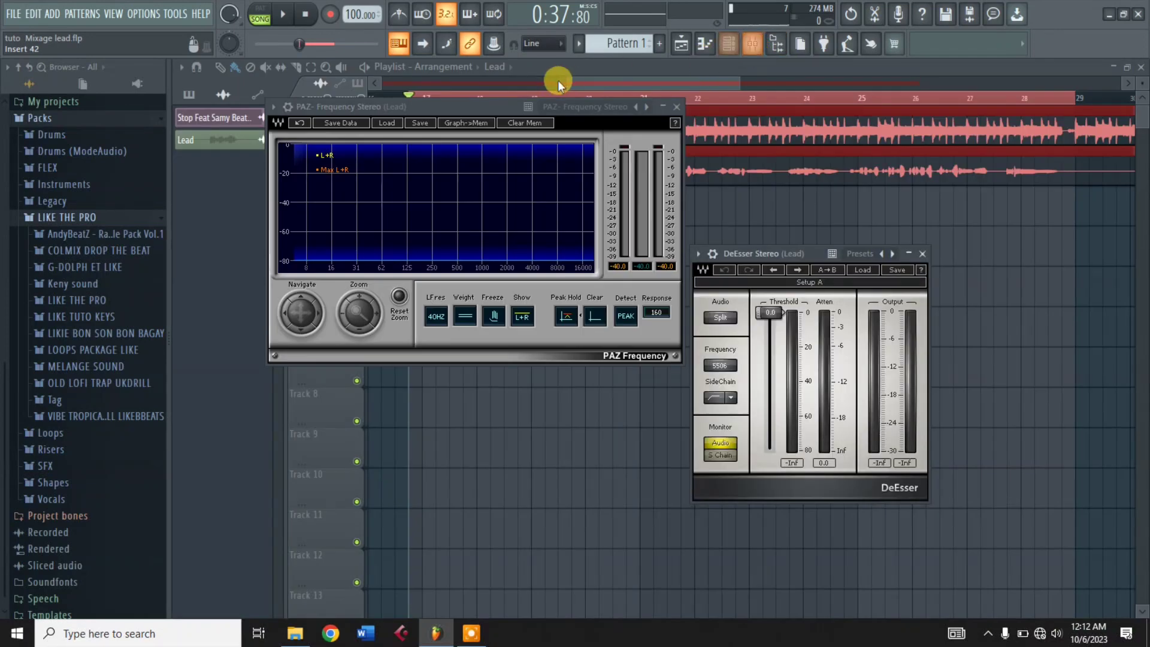
pyautogui.click(511, 108)
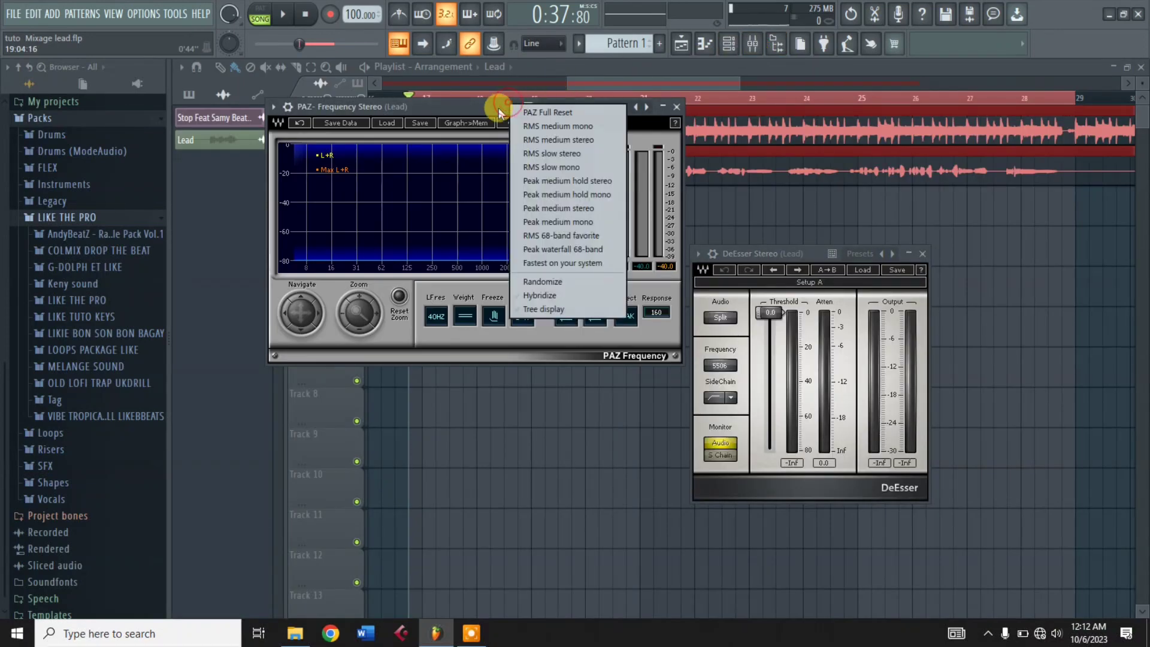
pyautogui.moveTo(498, 109); pyautogui.dragTo(443, 116)
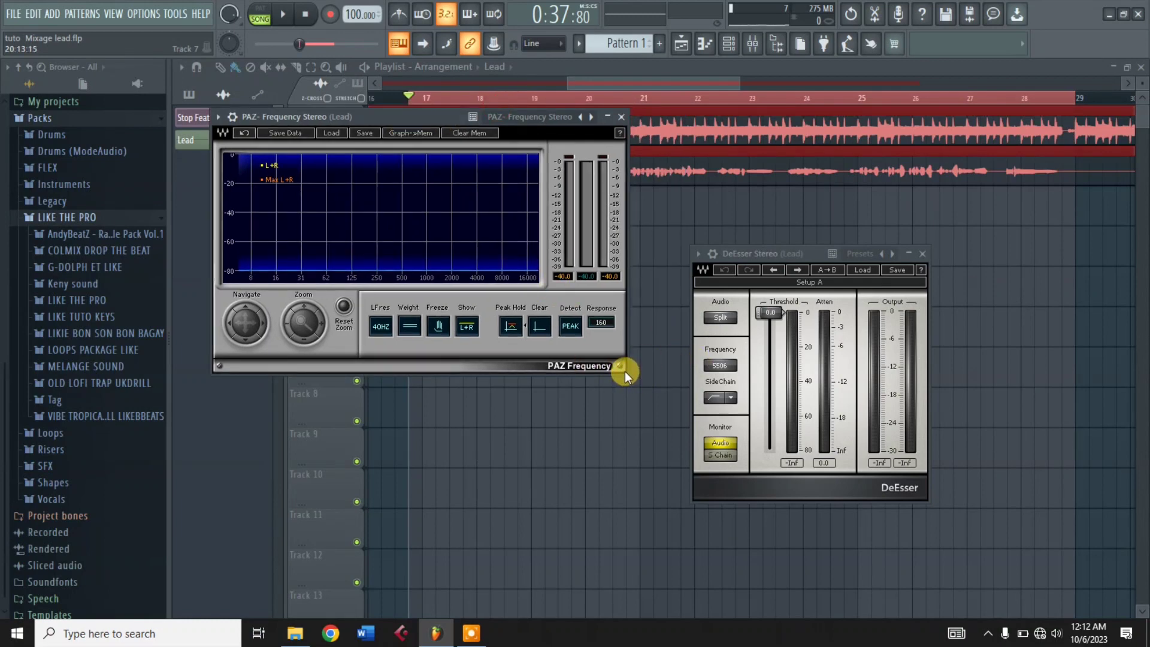
pyautogui.press('space')
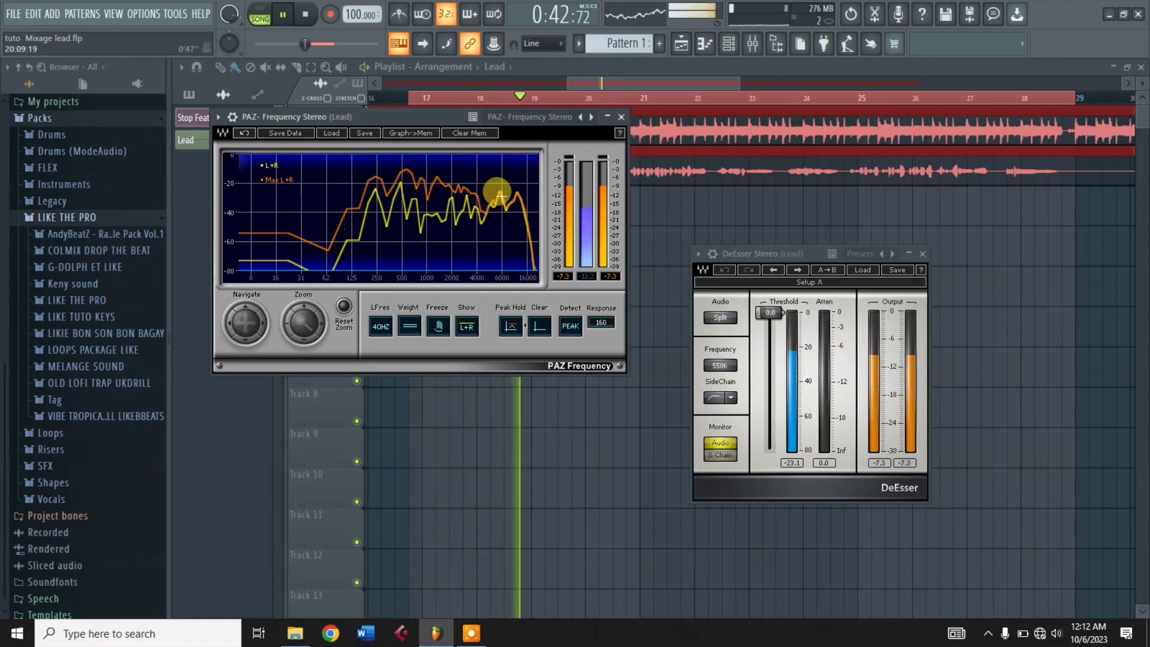
# Mute the instrumental, play the lead vocal alone and zoom the PAZ Frequency graph into the highs to locate the sibilance peak
pyautogui.click(752, 45)
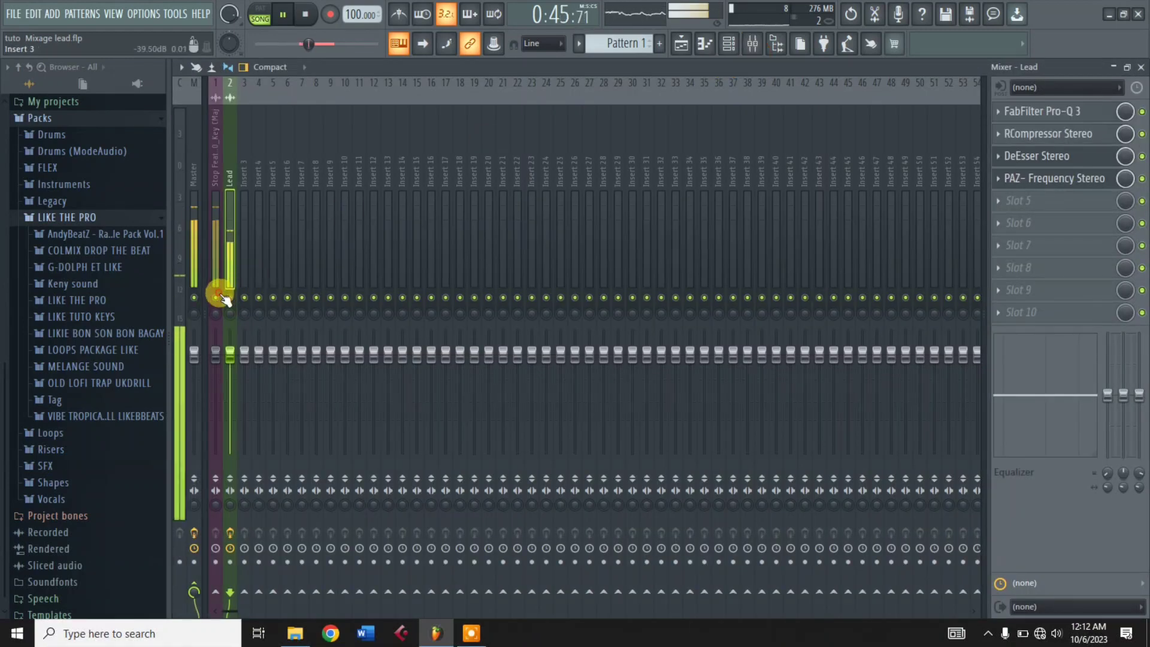
pyautogui.click(752, 45)
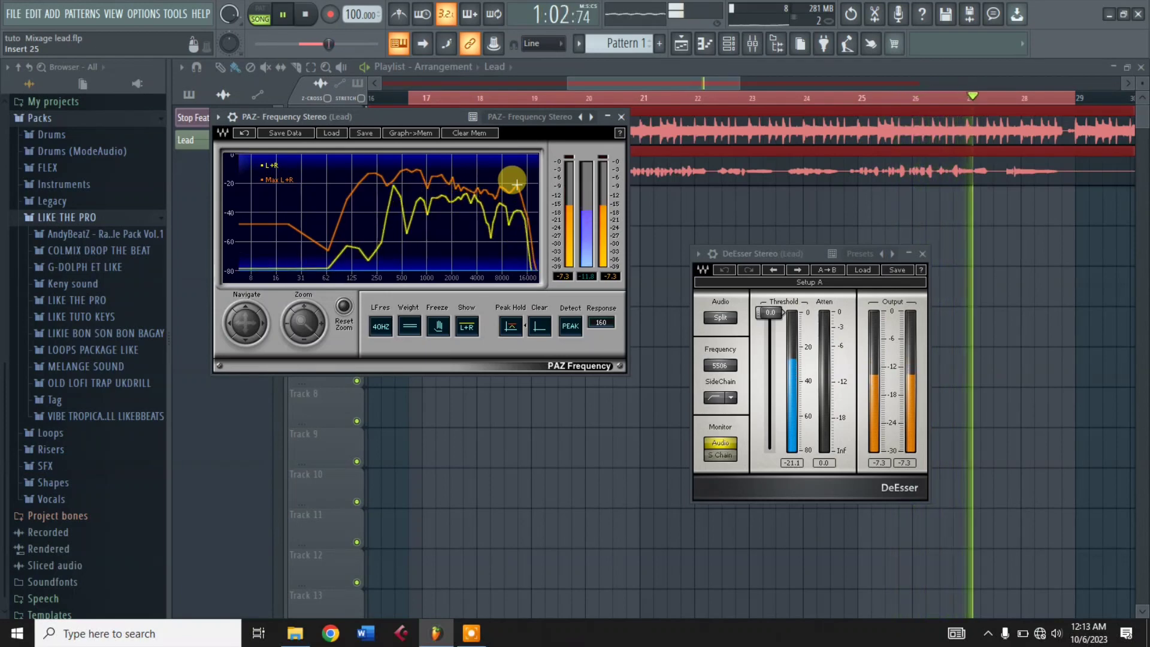
pyautogui.press('space')
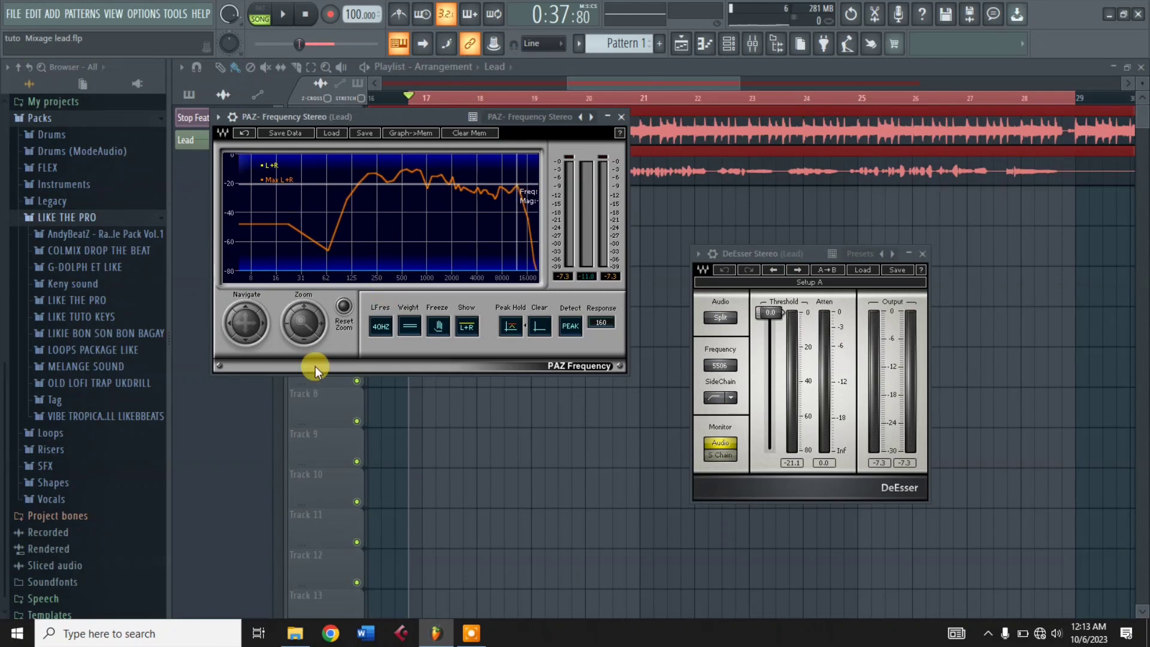
pyautogui.moveTo(301, 332); pyautogui.dragTo(271, 318)
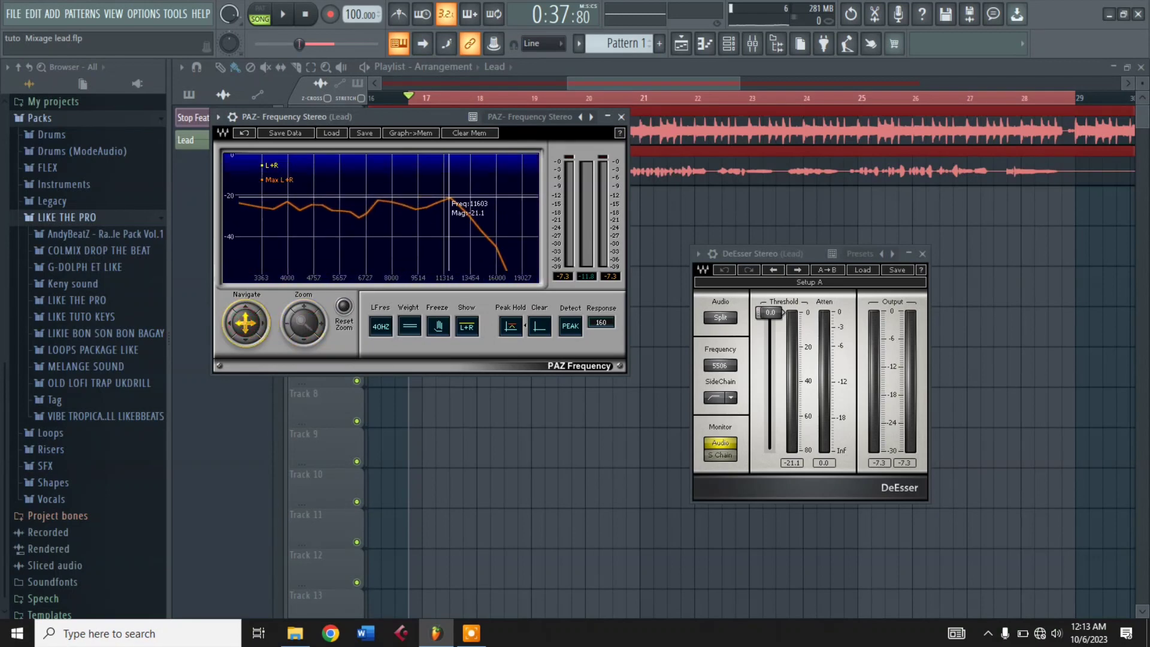
# Close the PAZ Frequency analyzer and delete it from slot 4 of the Lead track
pyautogui.click(620, 117)
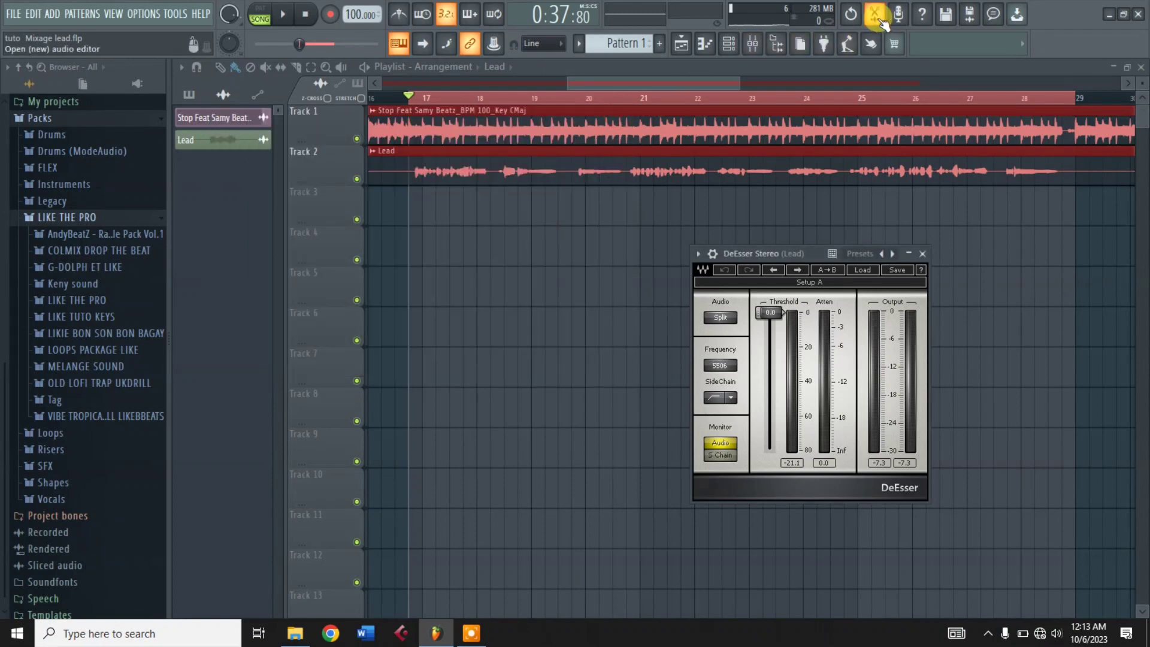
pyautogui.click(752, 43)
pyautogui.click(997, 178)
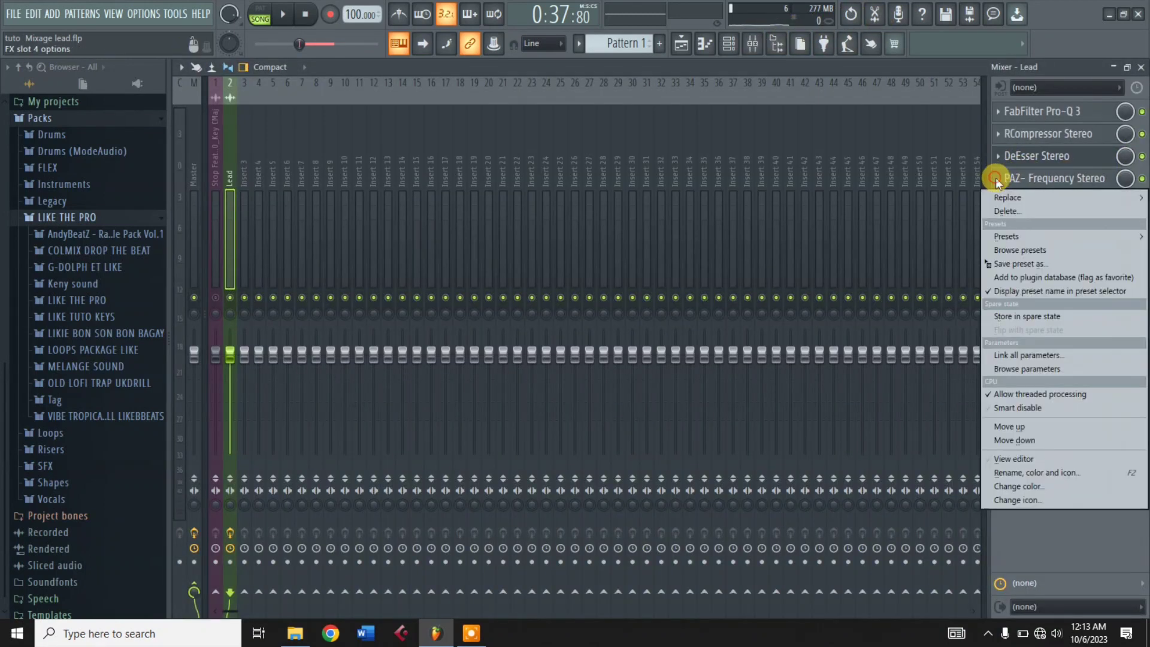
pyautogui.click(998, 210)
pyautogui.click(636, 358)
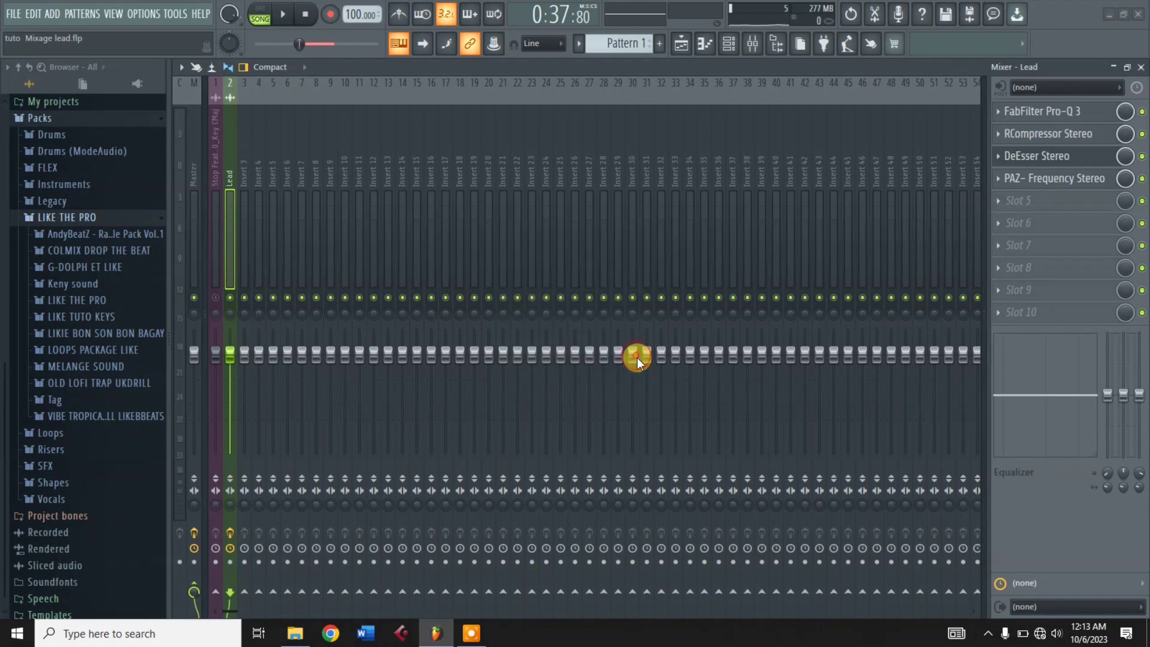
# Set the DeEsser's frequency to 11600 Hz and lower its threshold to -38.2 dB during playback
pyautogui.click(1045, 158)
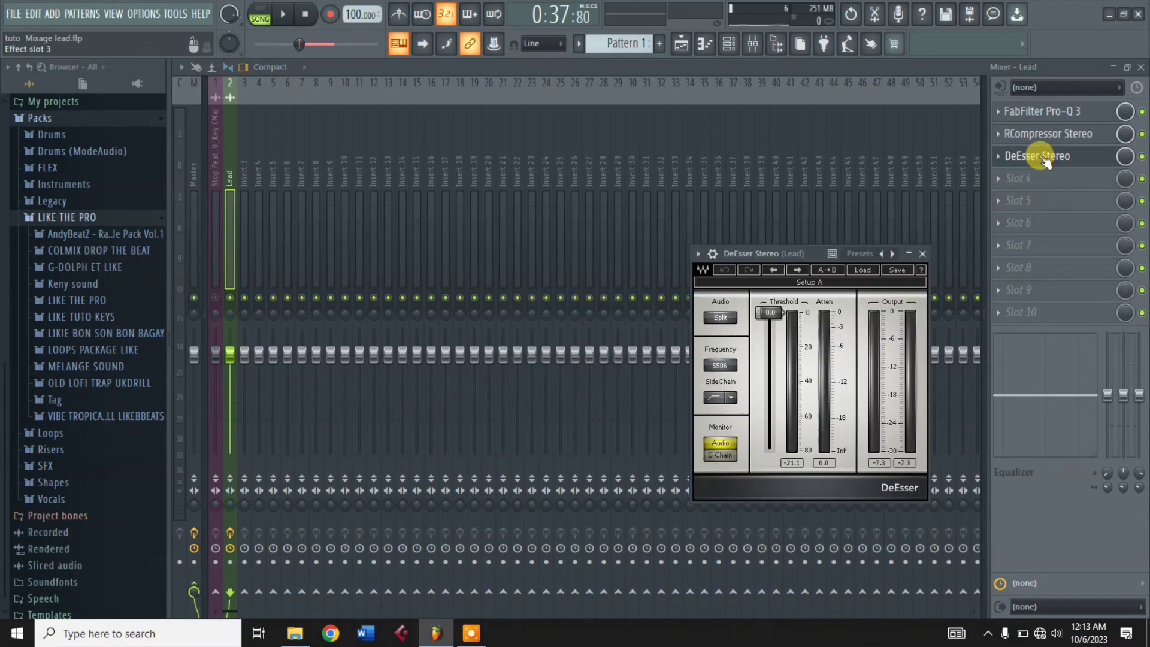
pyautogui.moveTo(797, 250); pyautogui.dragTo(479, 209)
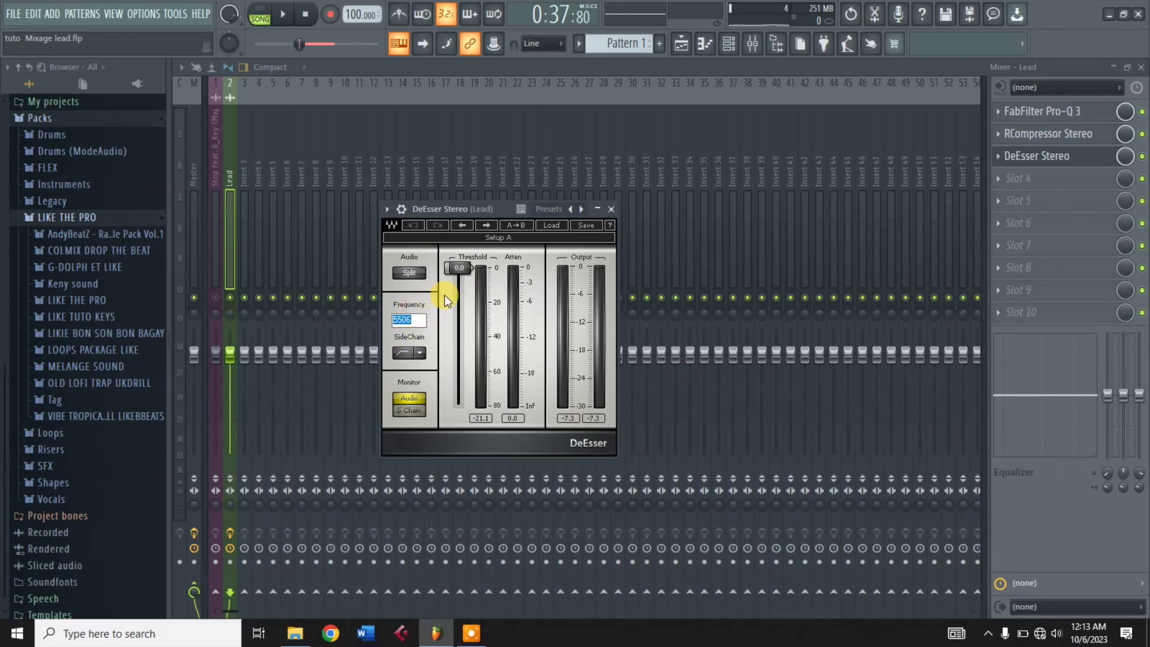
pyautogui.write('11600')
pyautogui.press('Return')
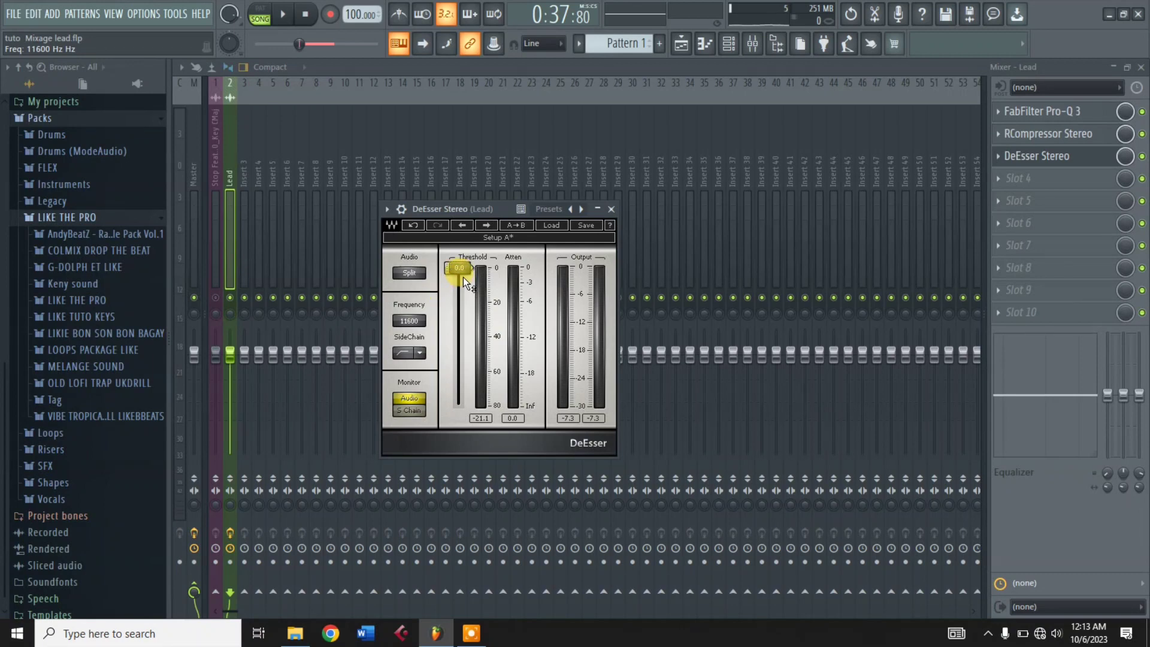
pyautogui.press('space')
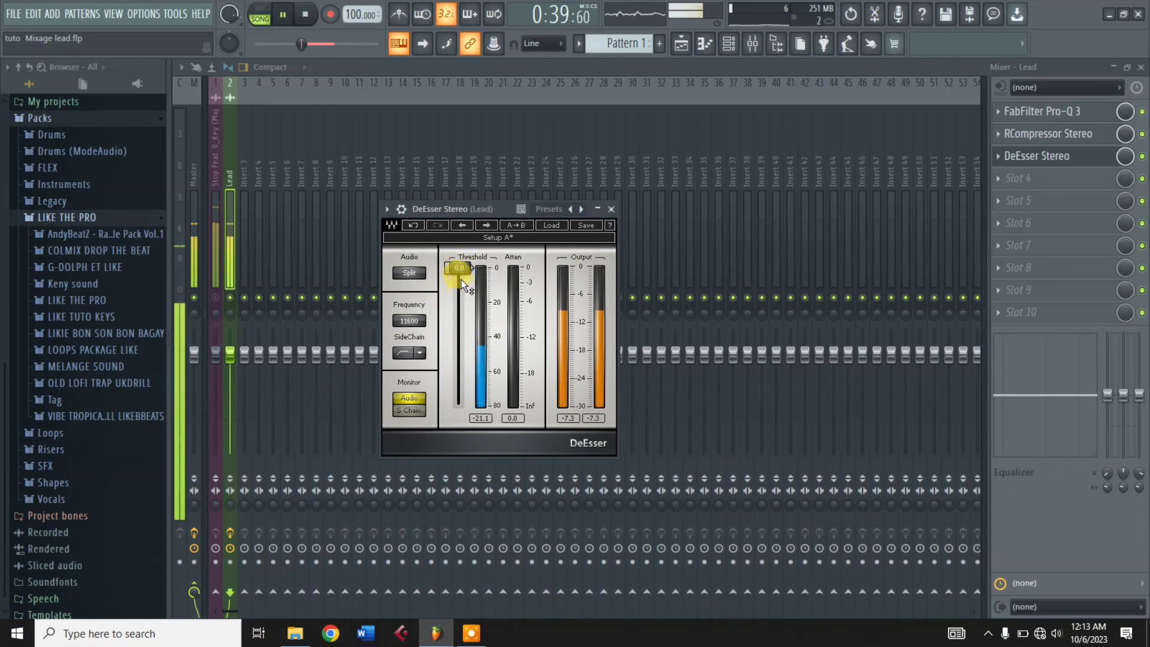
pyautogui.moveTo(465, 288); pyautogui.dragTo(472, 333)
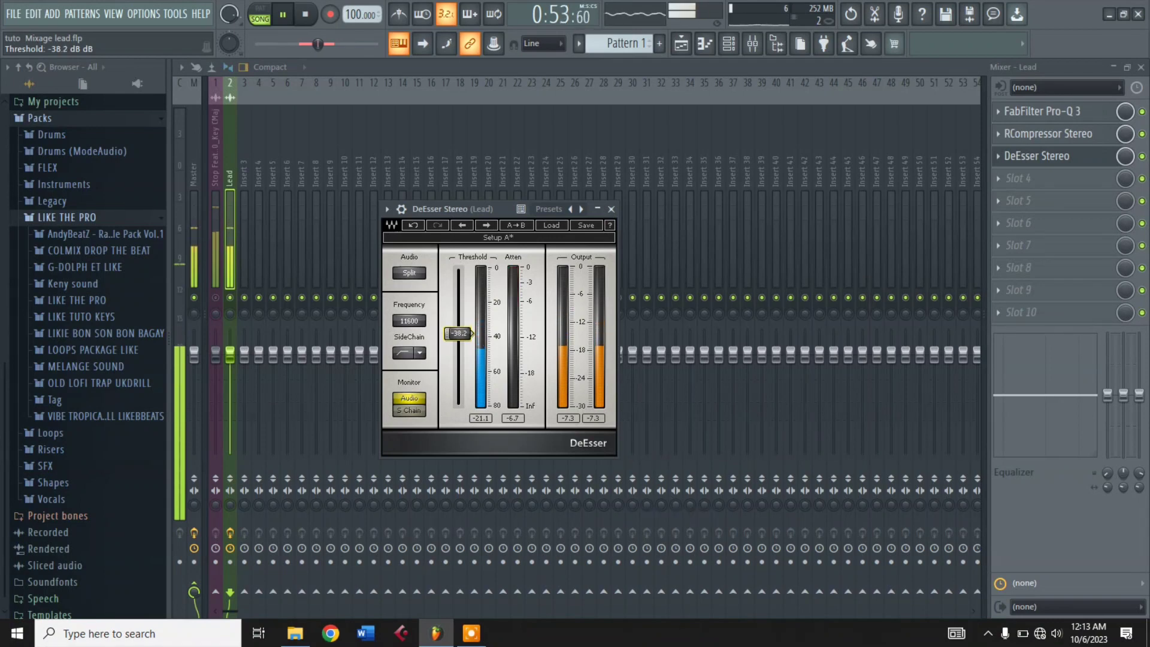
pyautogui.click(623, 210)
pyautogui.press('space')
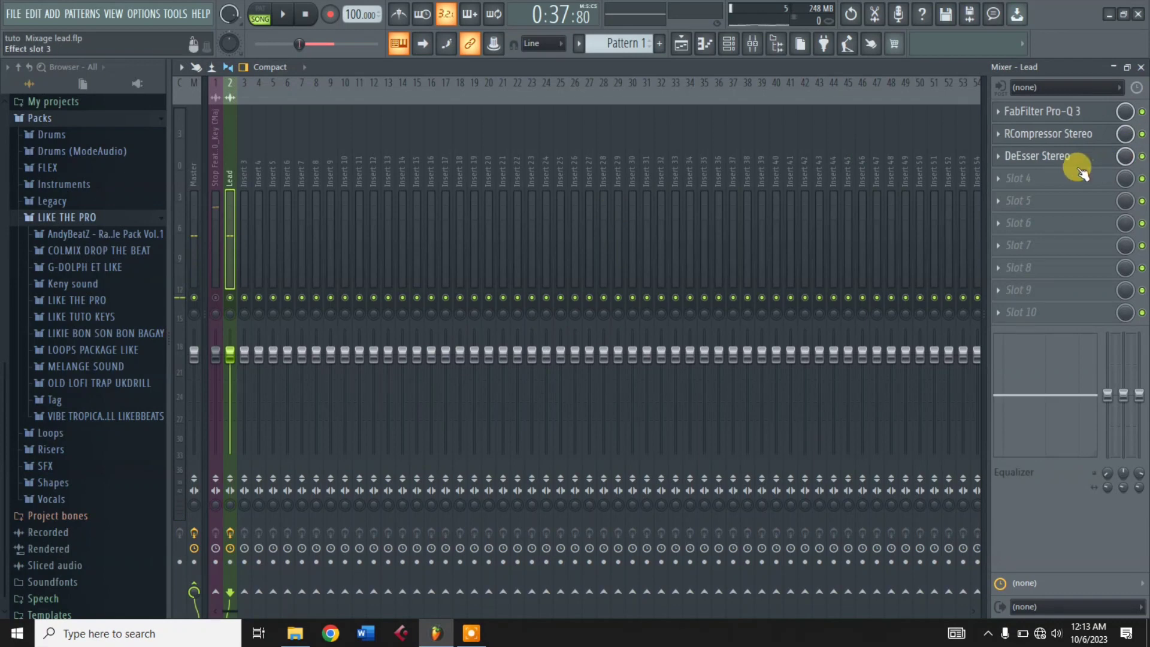
# Load RVox Stereo into slot 4 of the Lead track and move its window clear of the mixer's edge
pyautogui.click(1079, 174)
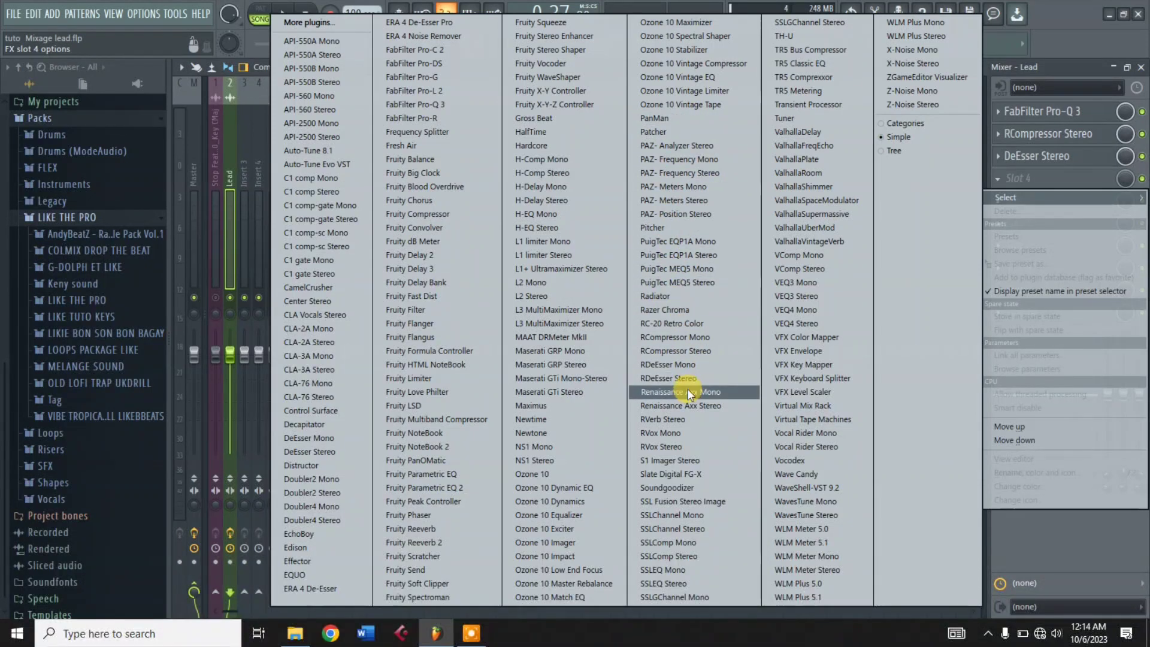
pyautogui.click(685, 445)
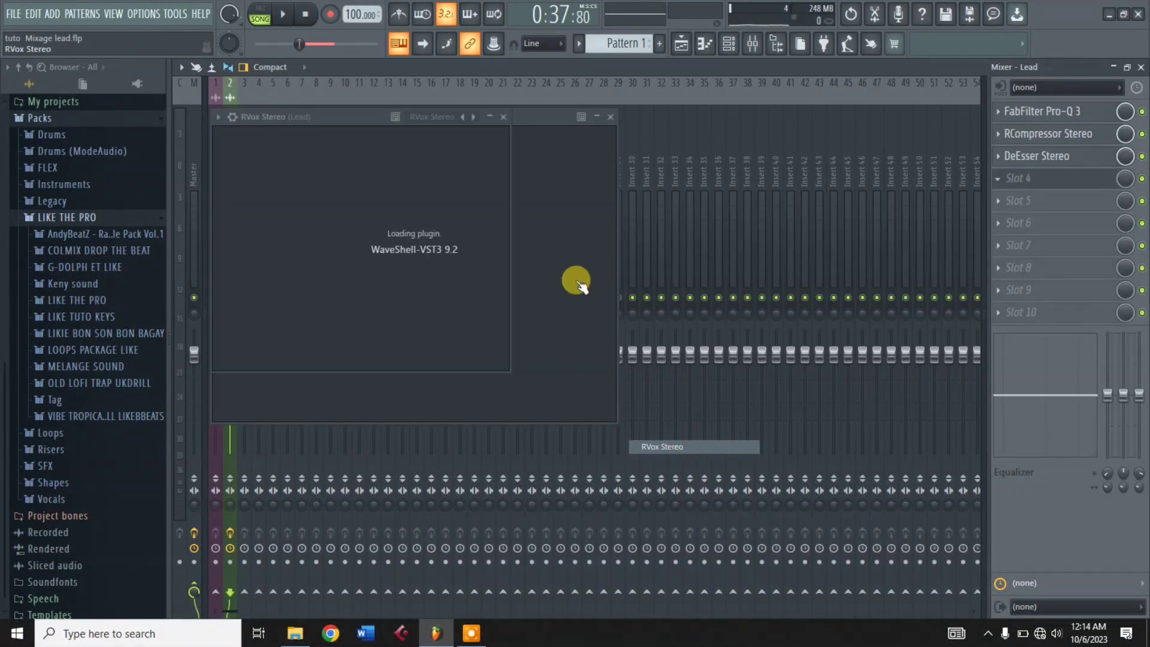
pyautogui.moveTo(366, 124); pyautogui.dragTo(419, 140)
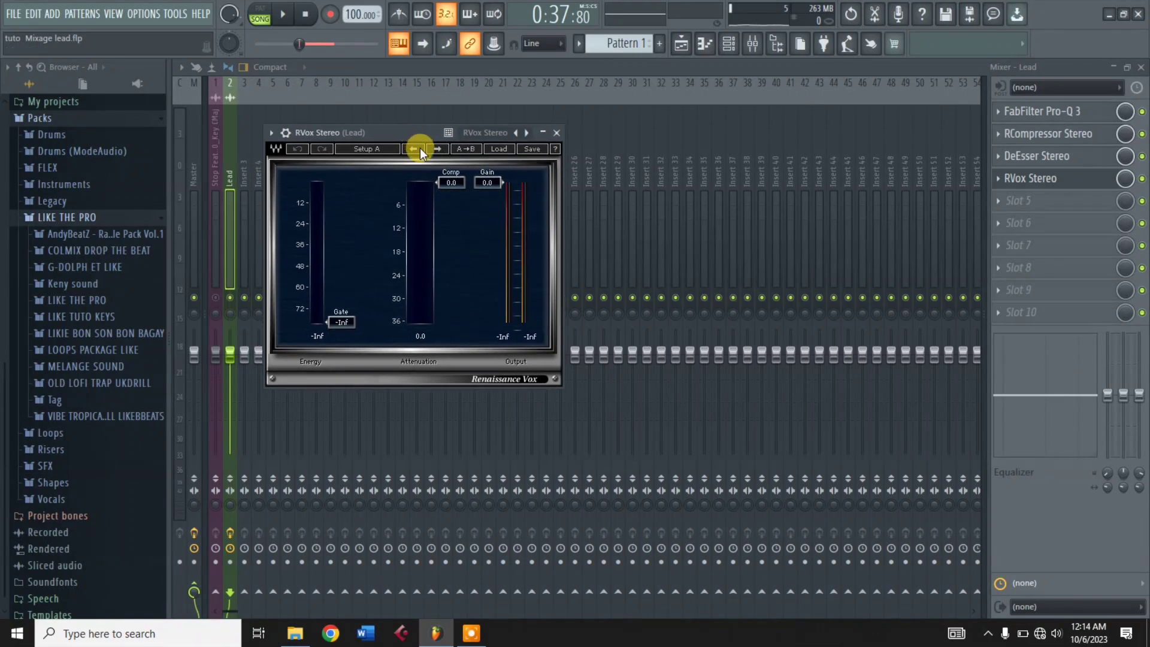
# Set RVox compression to -9.0, gain to -3.0 and gate to -45.8 dB, and close its window
pyautogui.press('Return')
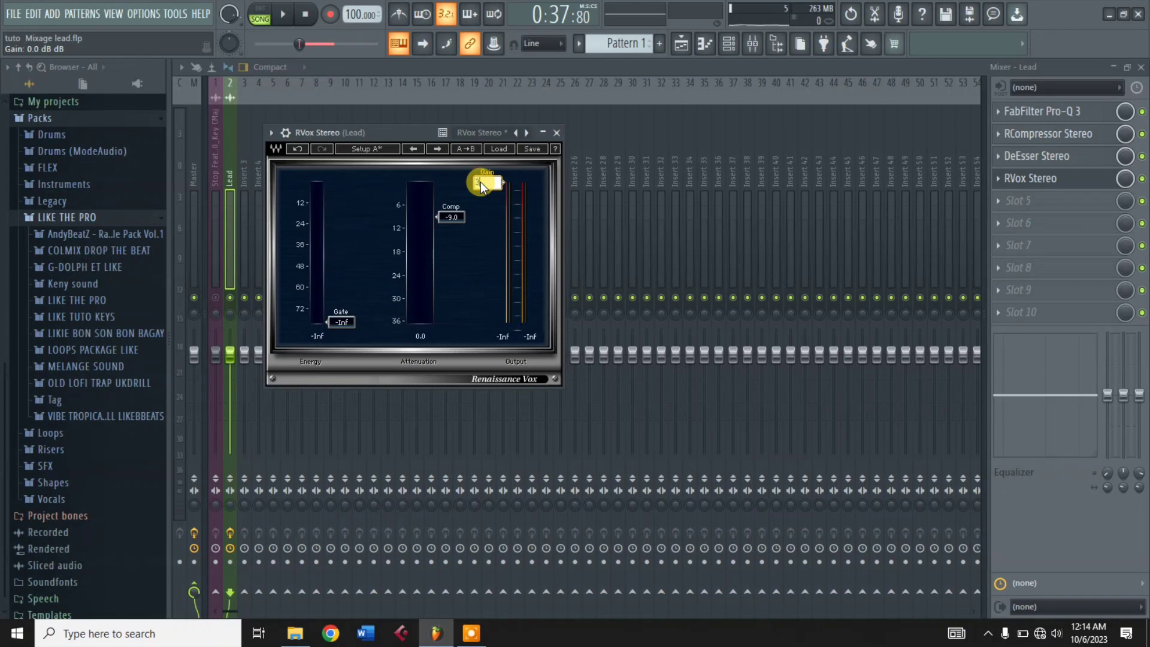
pyautogui.moveTo(362, 315); pyautogui.dragTo(362, 255)
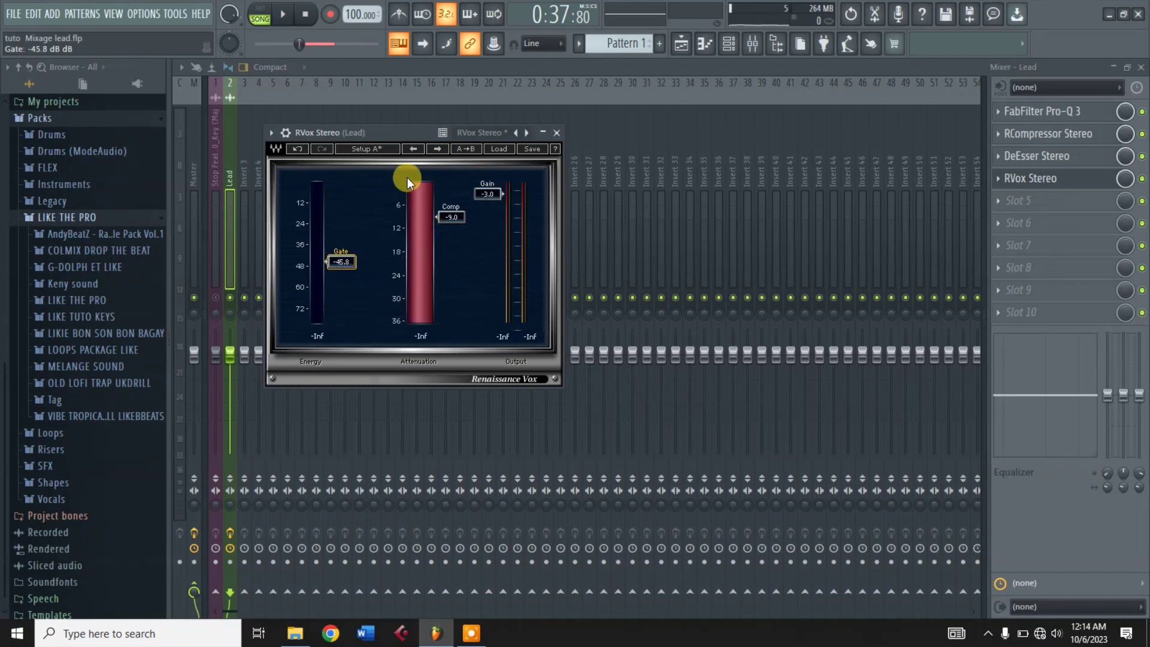
pyautogui.moveTo(410, 137); pyautogui.dragTo(490, 152)
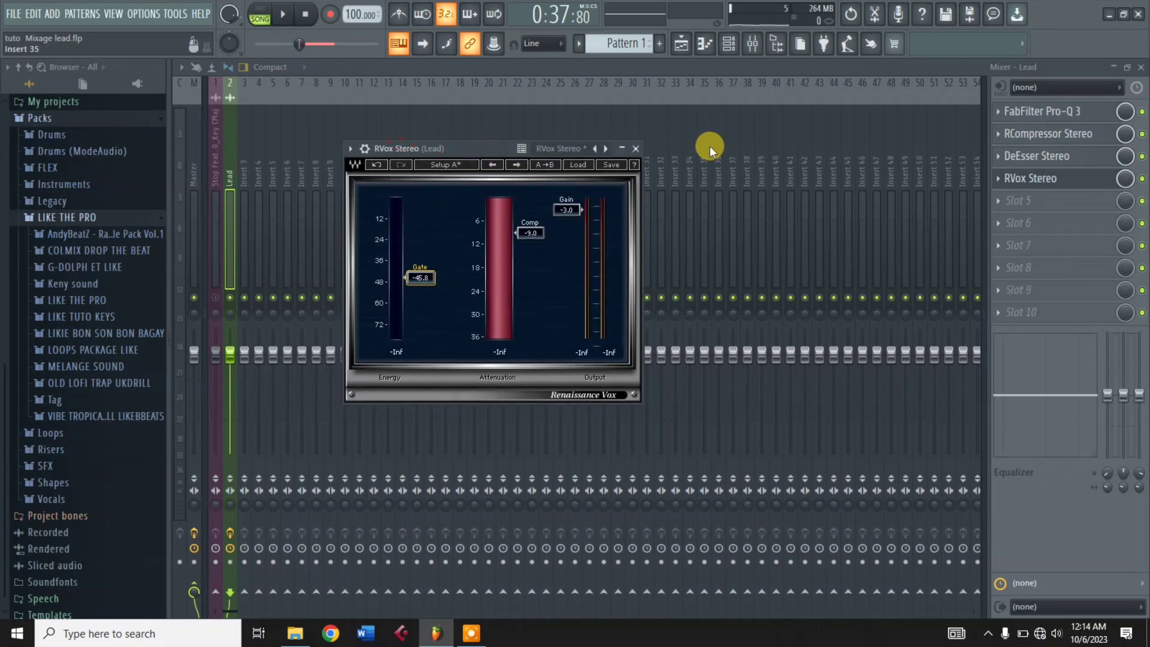
pyautogui.click(639, 149)
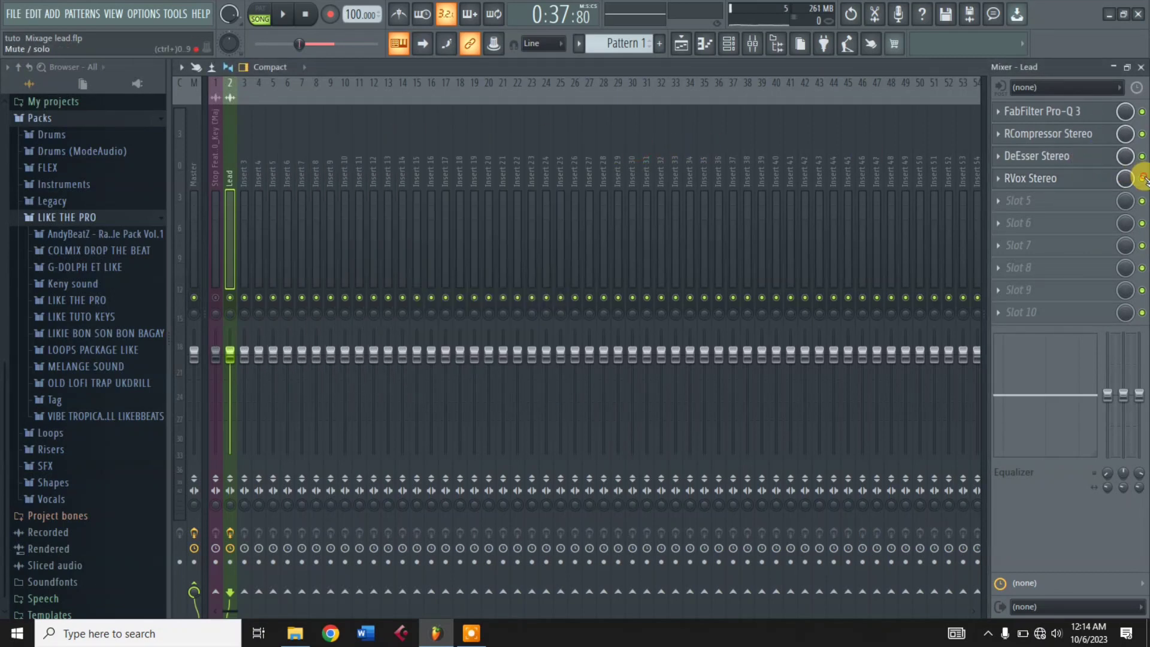
# Compare the vocal with RVox bypassed and enabled, unmute the instrumental to hear both together, and save the project
pyautogui.press('space')
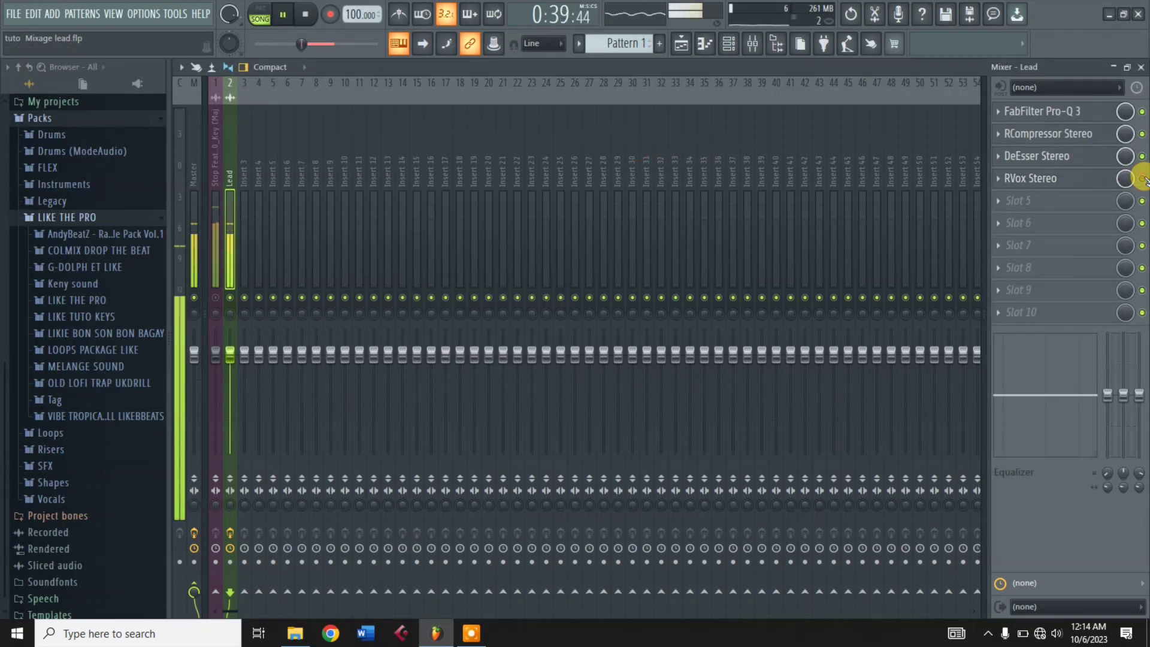
pyautogui.press('space')
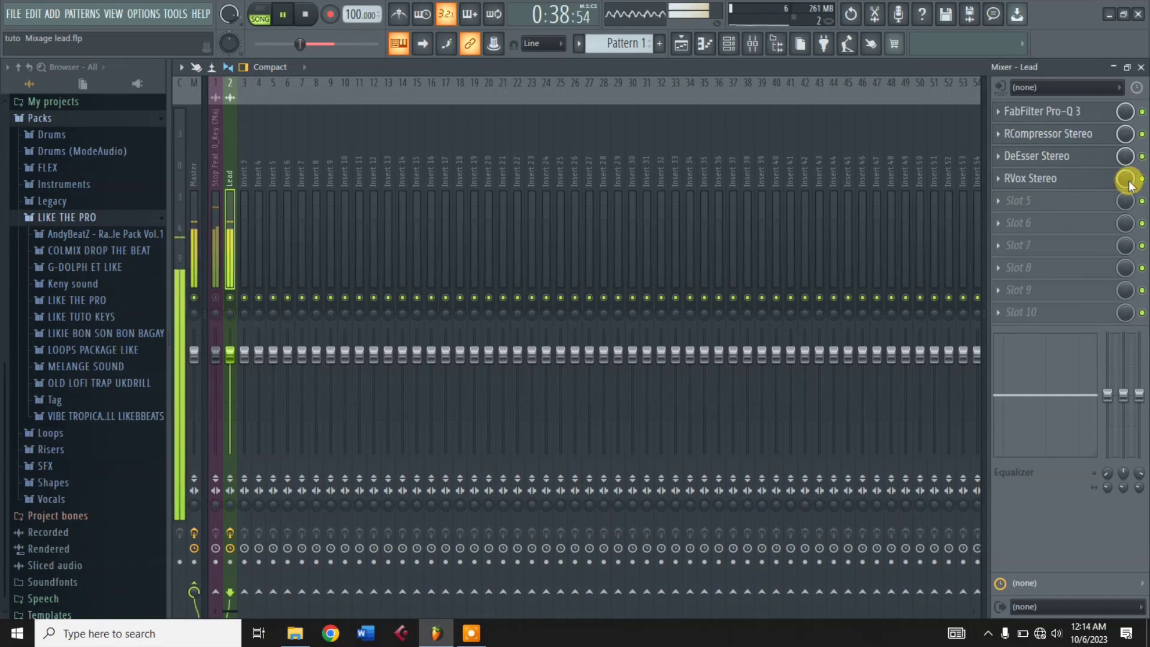
pyautogui.click(219, 294)
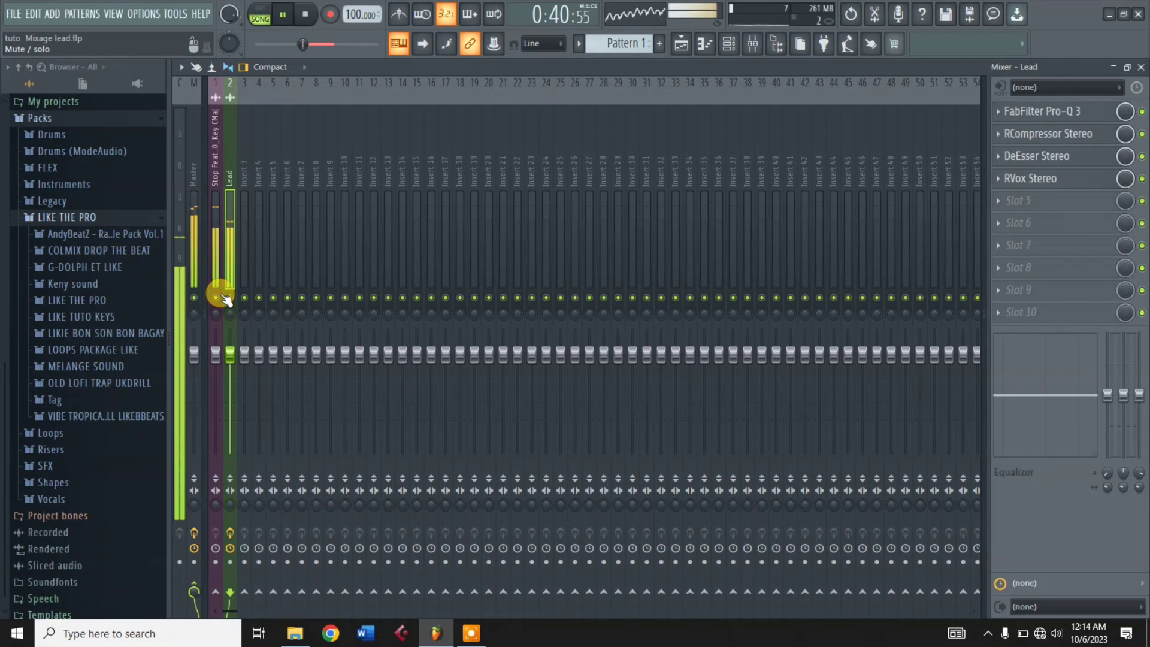
pyautogui.hotkey('ctrl', 's')
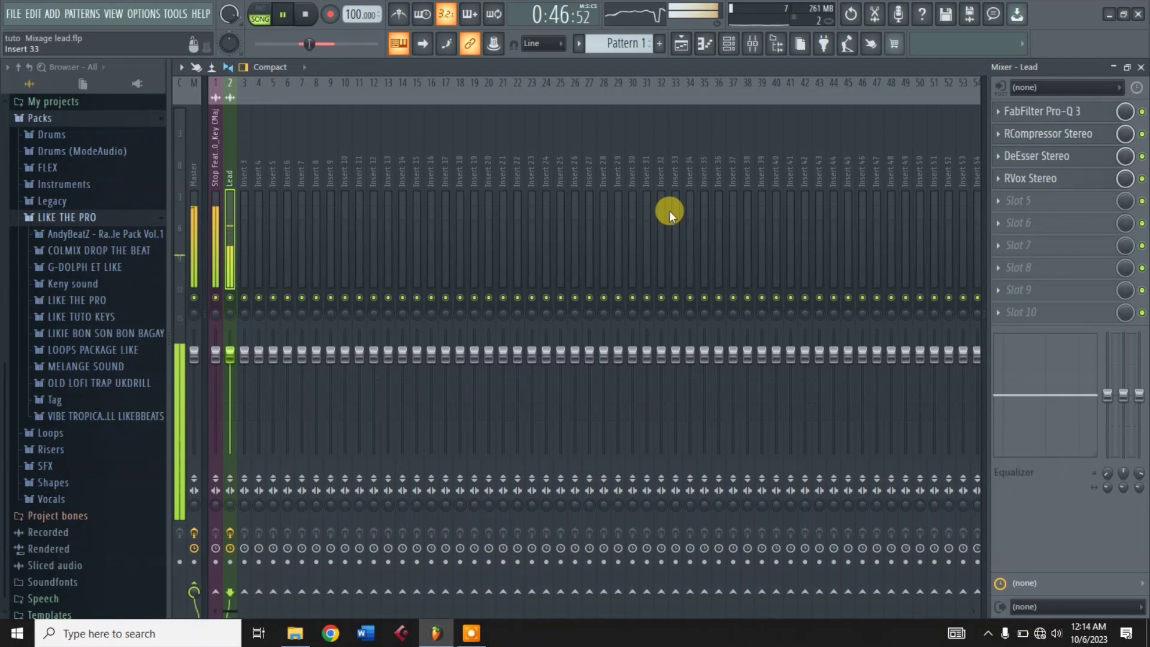
pyautogui.press('space')
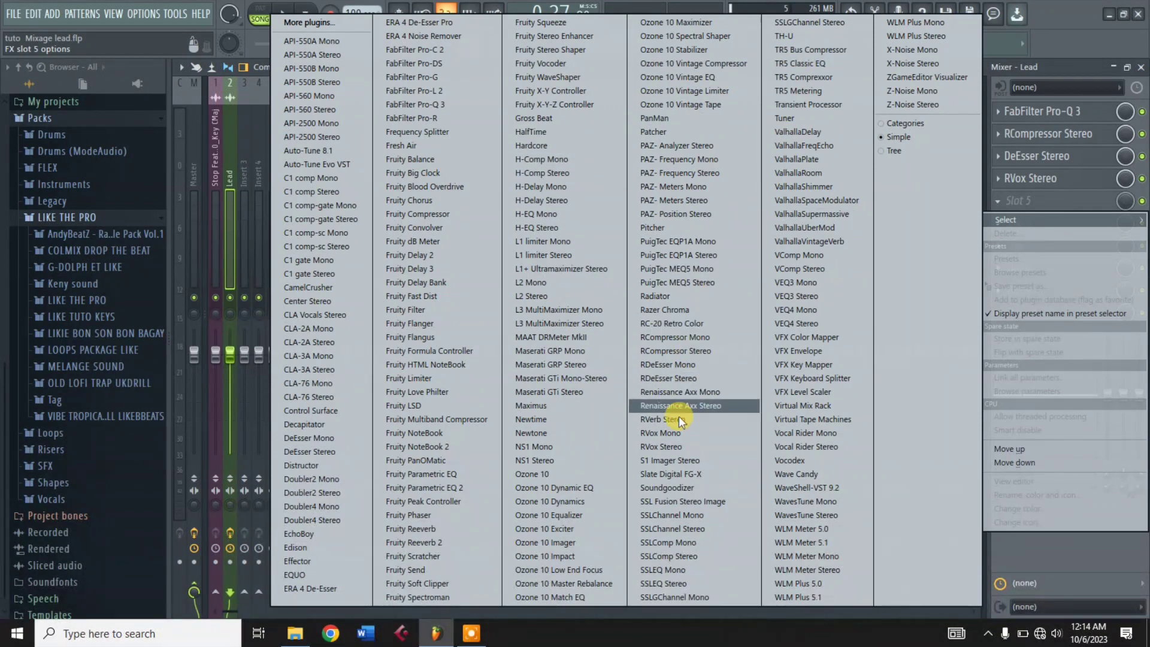
# Load S1 Imager Stereo into slot 5 of the Lead track and widen the vocal to a width of 1.39
pyautogui.click(690, 459)
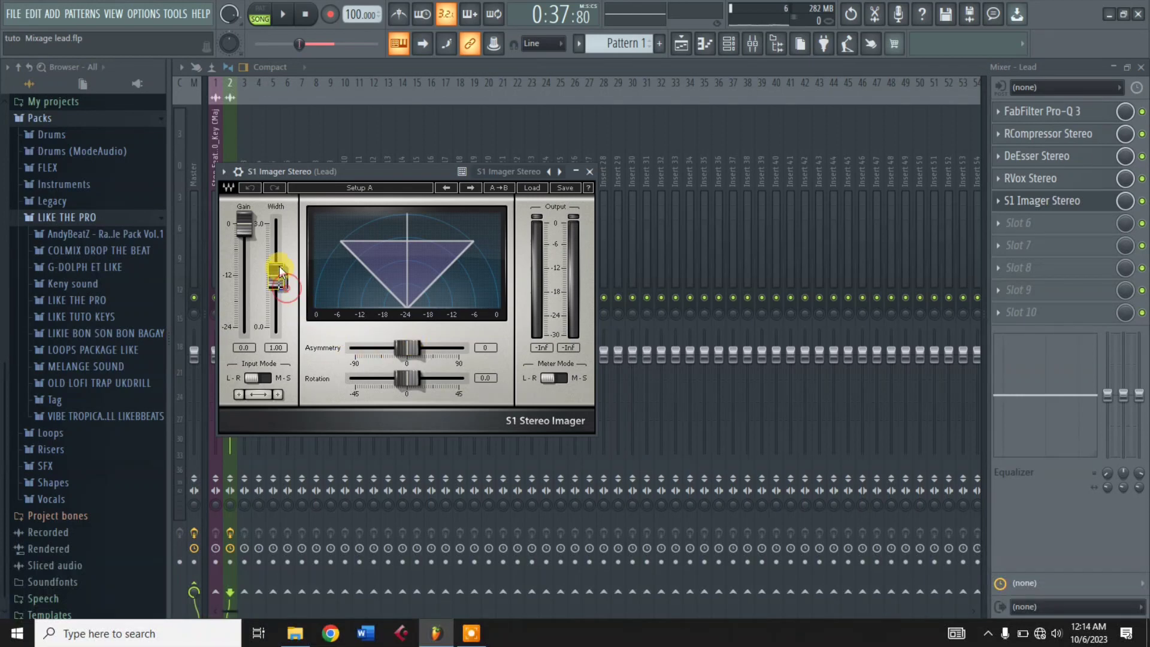
pyautogui.moveTo(272, 285); pyautogui.dragTo(272, 267)
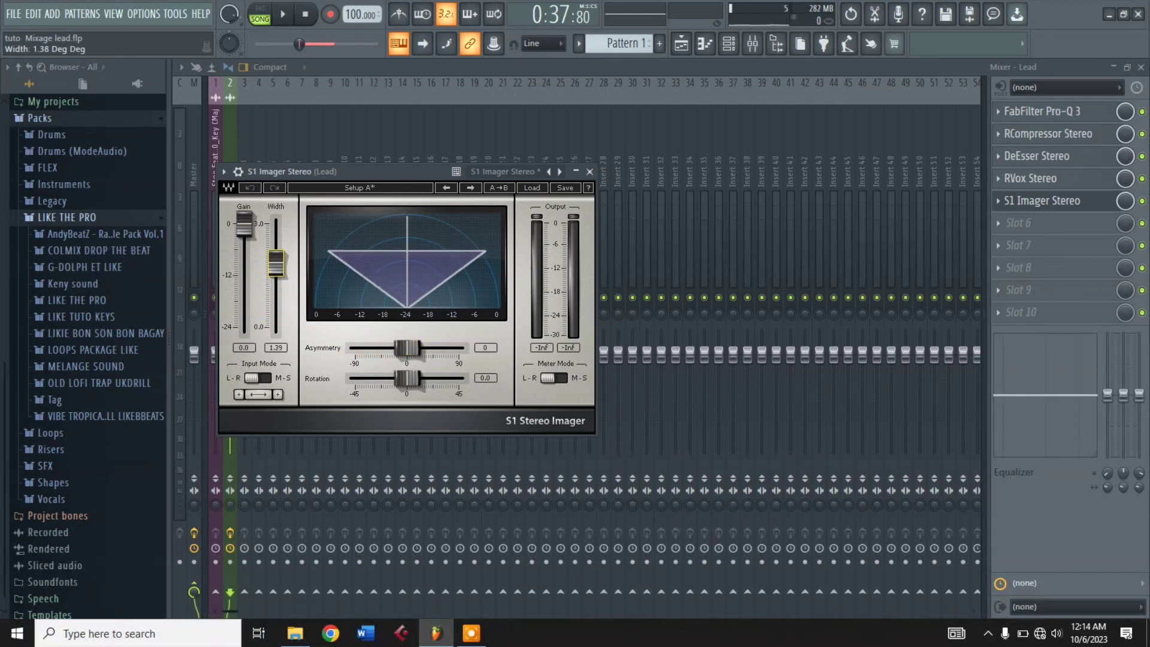
pyautogui.click(590, 172)
# Load Fresh Air into slot 6 of the Lead track and move its window up over the mixer
pyautogui.click(1006, 225)
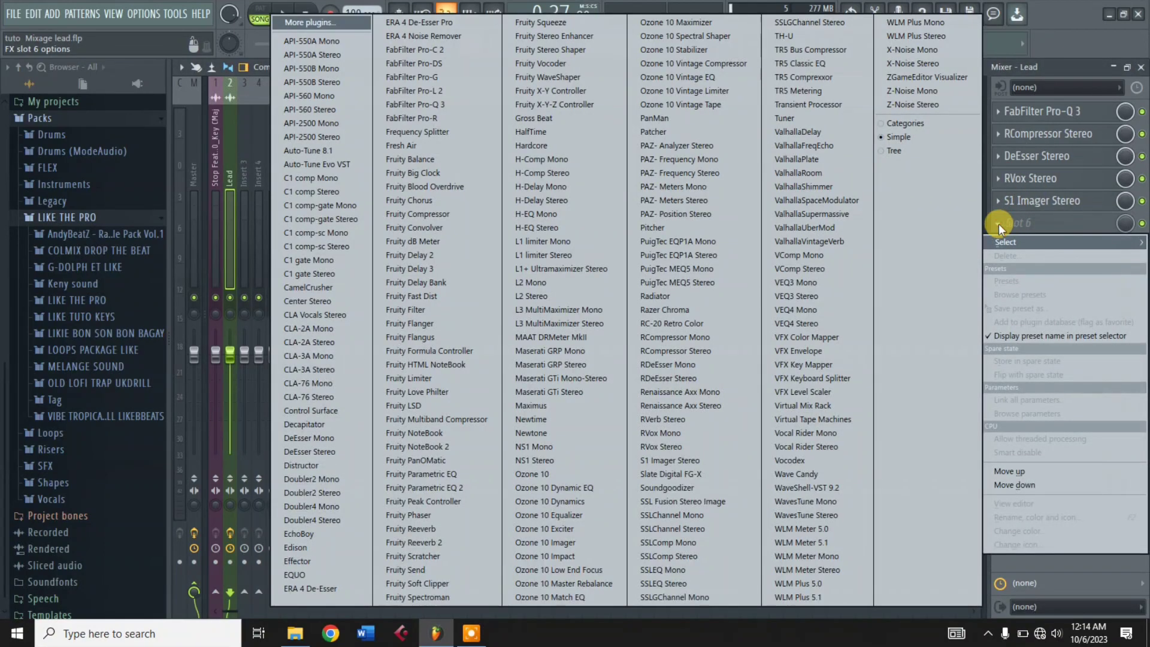
pyautogui.click(421, 149)
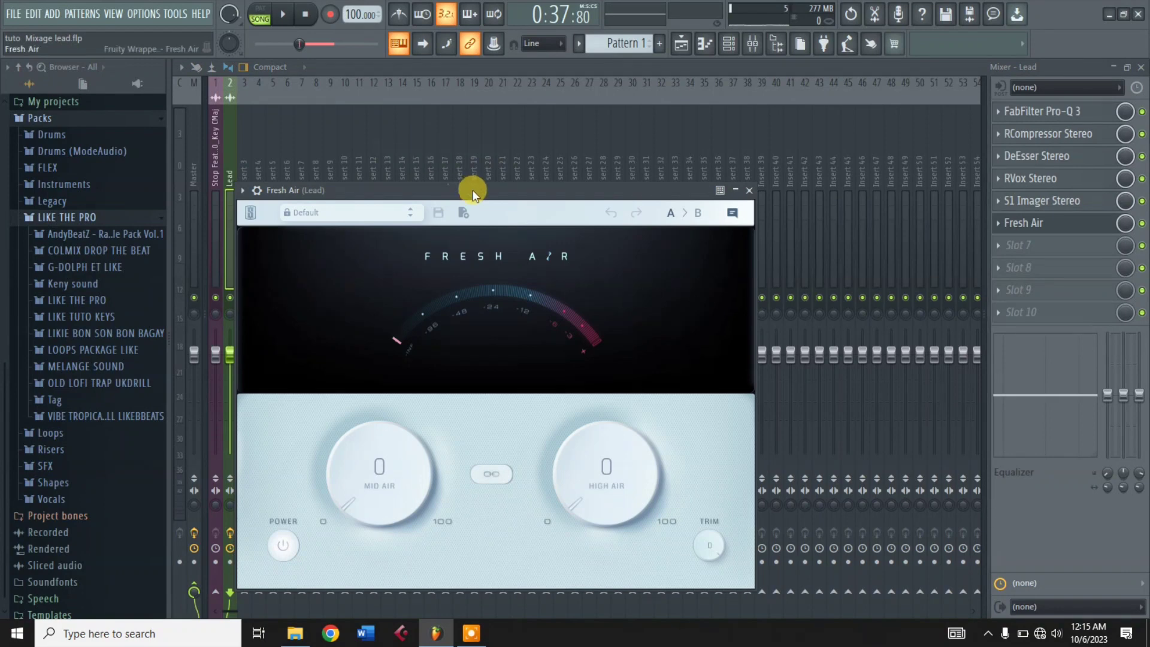
pyautogui.moveTo(475, 187); pyautogui.dragTo(555, 102)
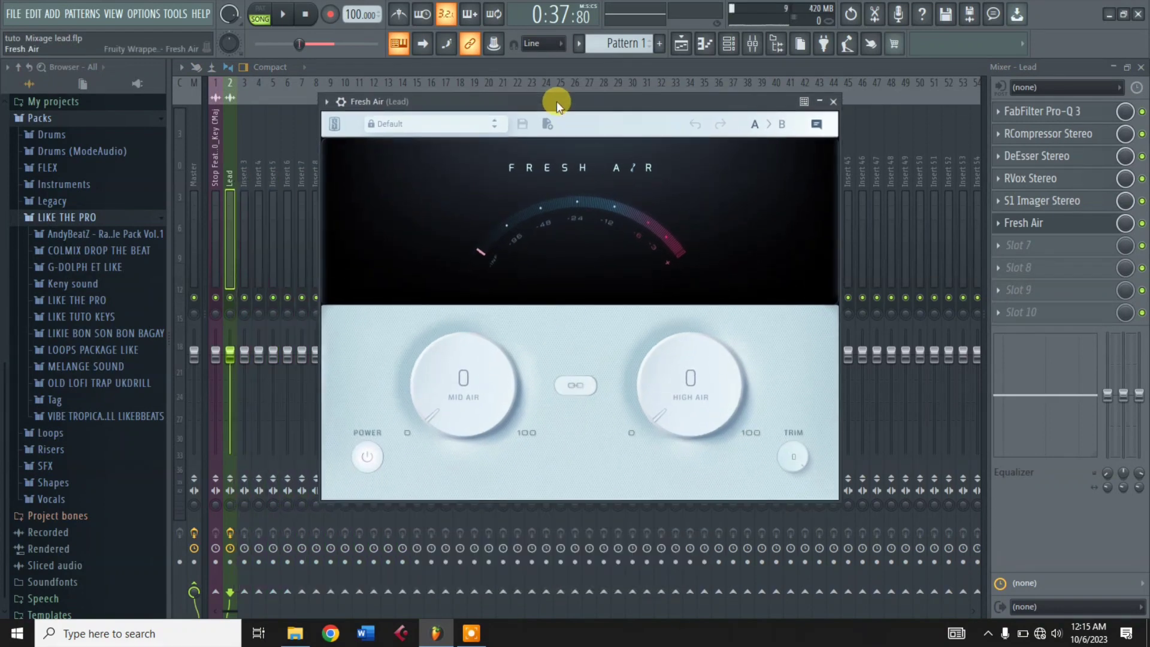
# Mute the instrumental, play the vocal, and raise Fresh Air's linked Mid Air and High Air amounts to 8%
pyautogui.click(215, 298)
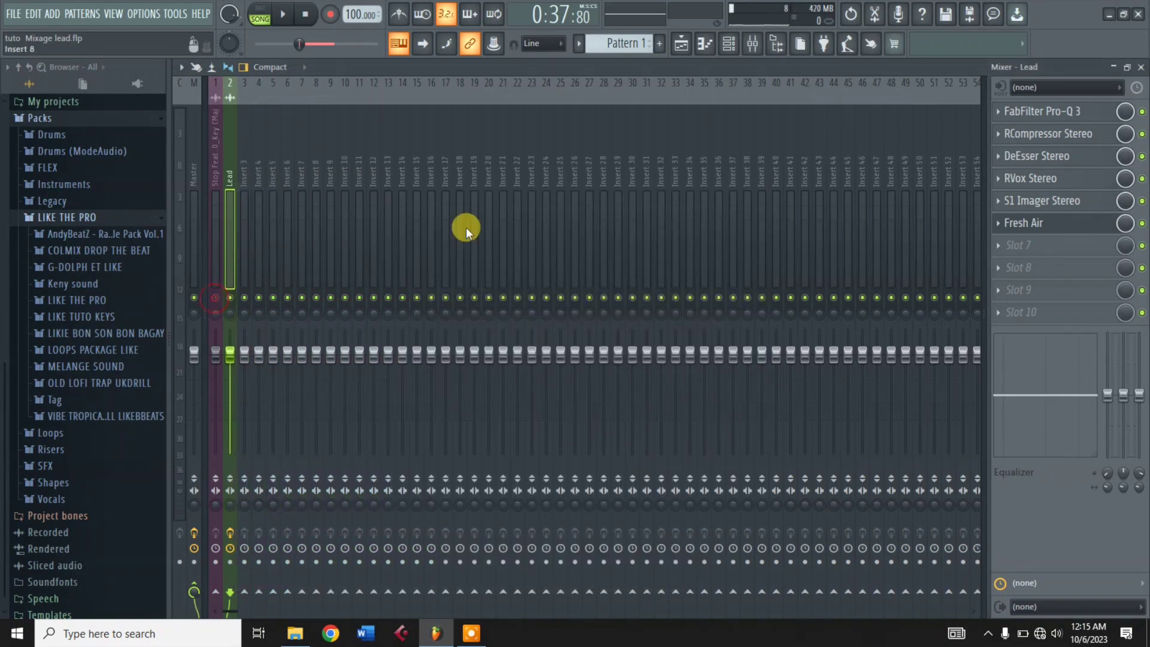
pyautogui.click(1022, 223)
pyautogui.press('space')
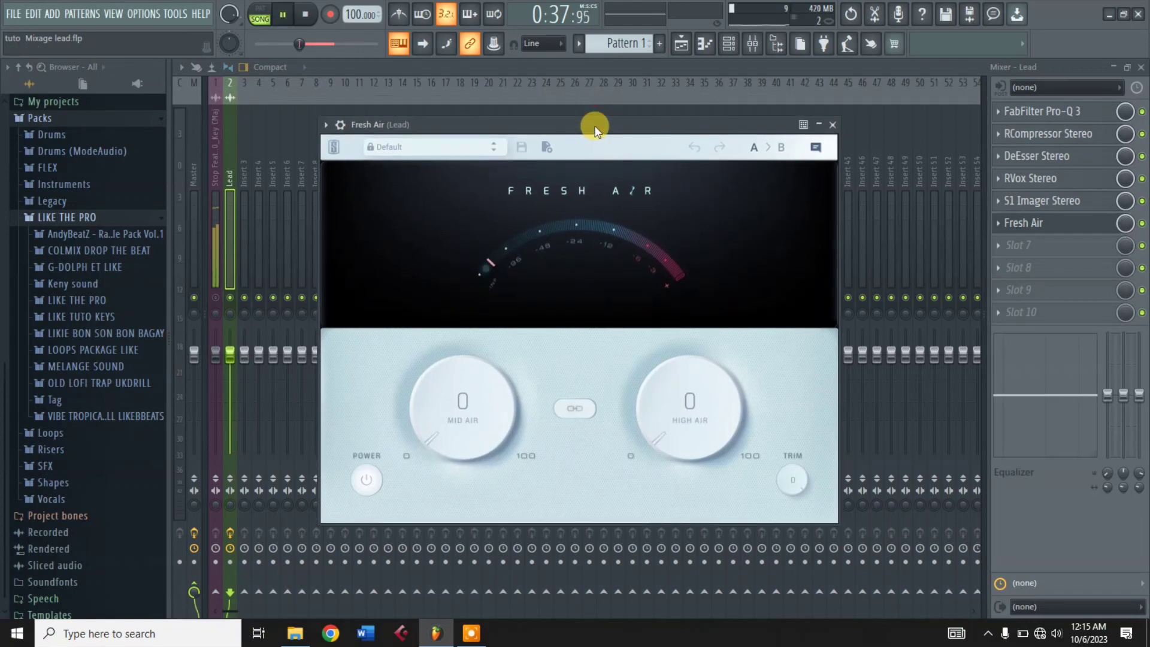
pyautogui.click(575, 408)
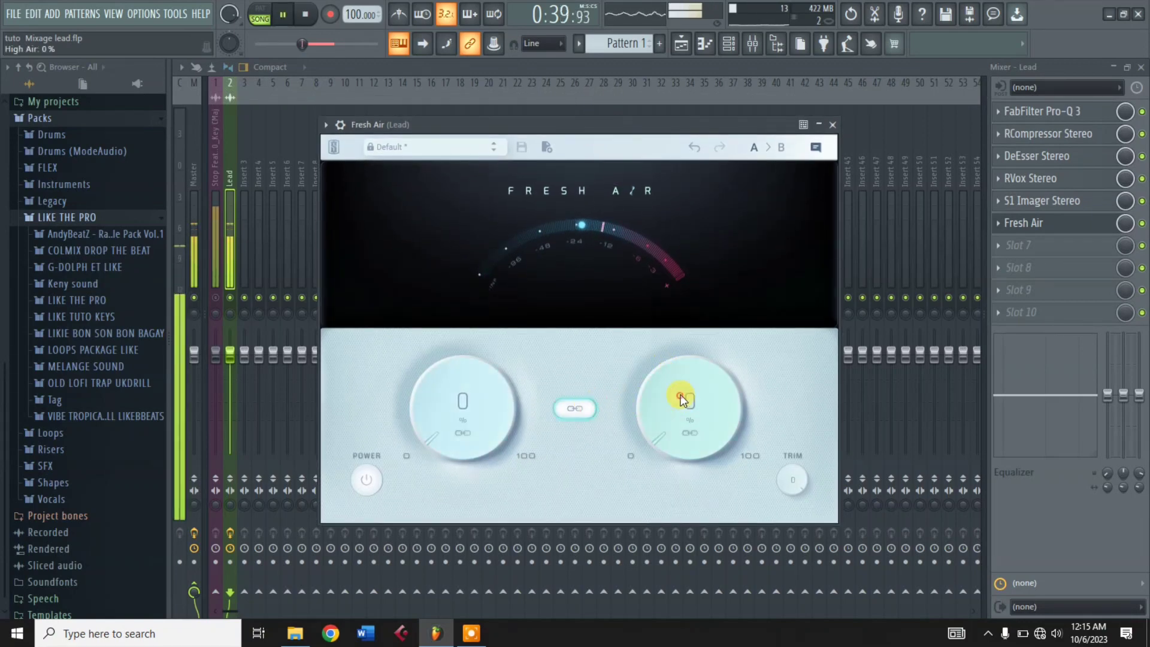
pyautogui.moveTo(681, 397); pyautogui.dragTo(674, 371)
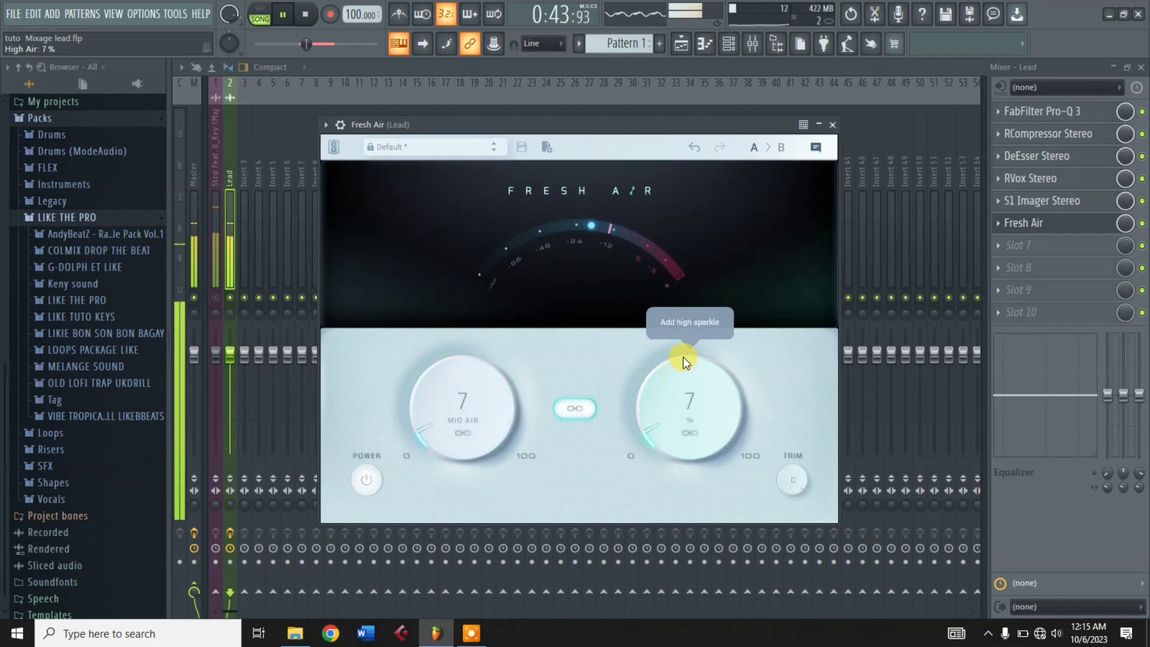
pyautogui.click(664, 425)
pyautogui.moveTo(663, 425); pyautogui.dragTo(662, 423)
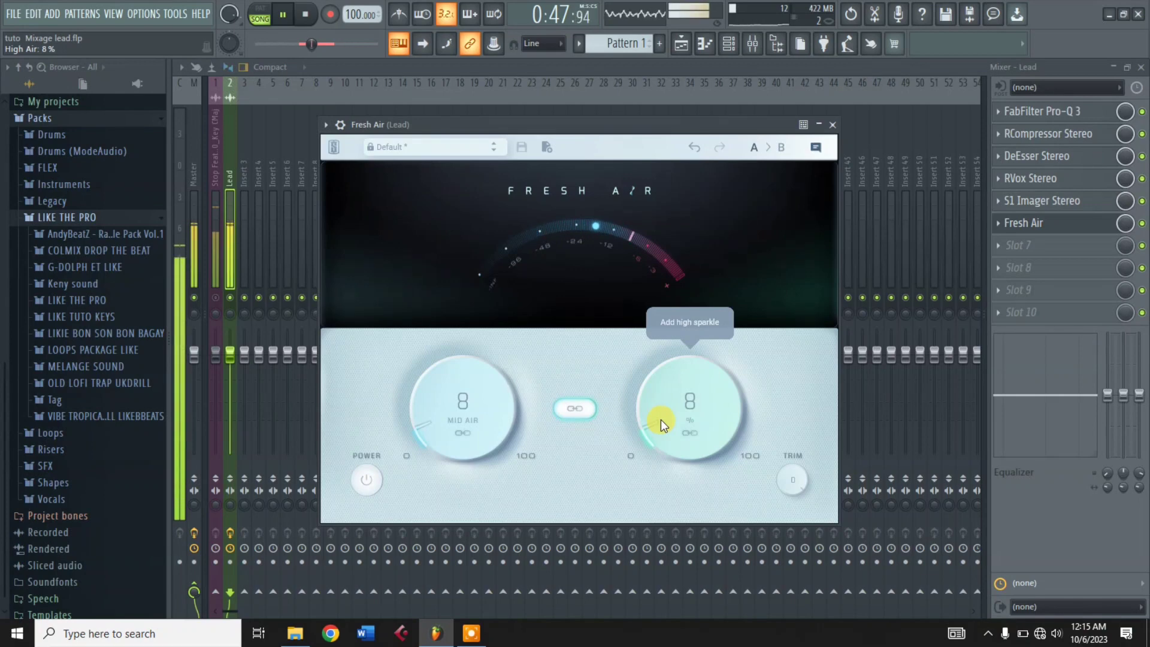
# Raise Fresh Air's linked Mid Air and High Air amounts to 10%, close its window, stop playback, and save the project
pyautogui.moveTo(660, 419); pyautogui.dragTo(659, 415)
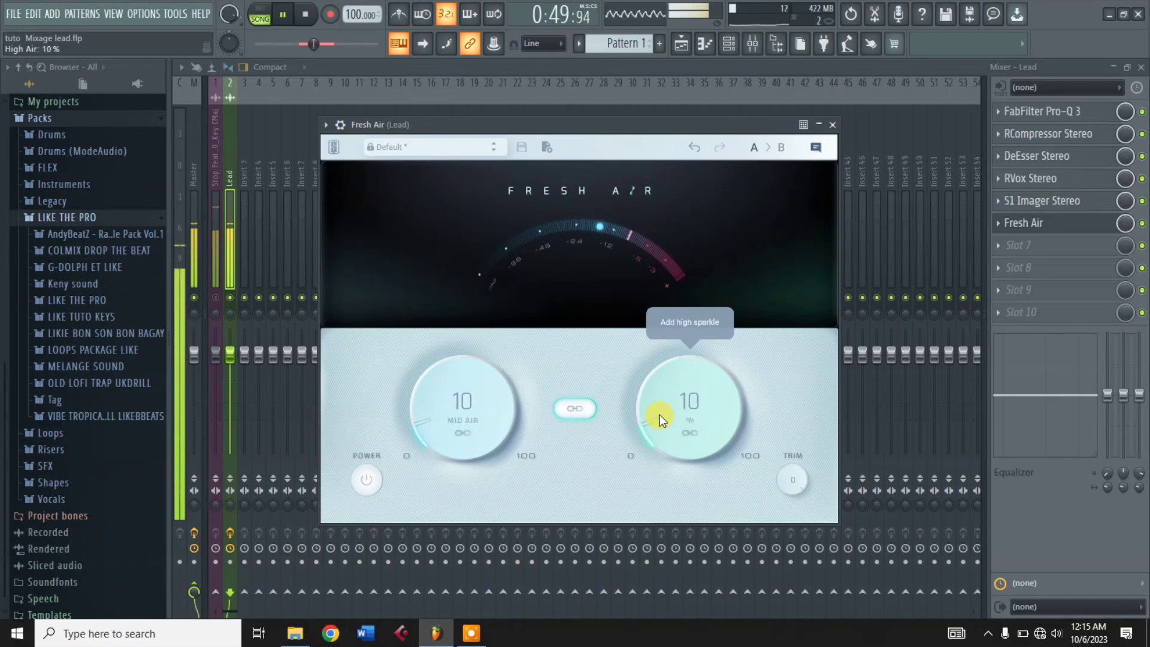
pyautogui.click(830, 123)
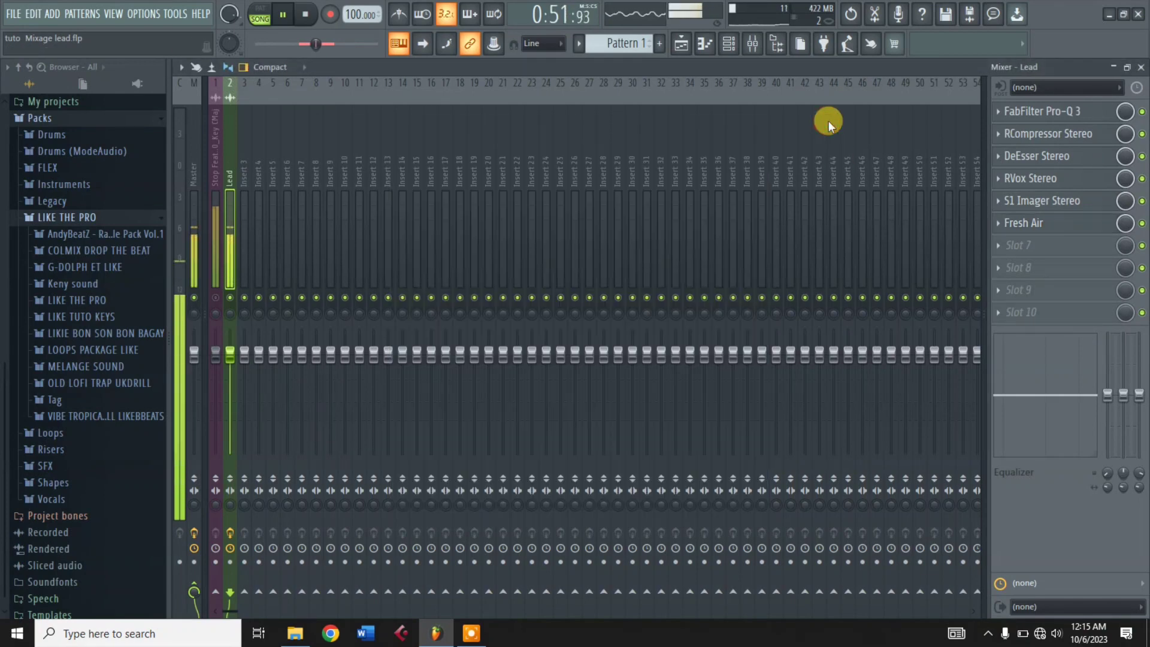
pyautogui.press('space')
pyautogui.hotkey('ctrl', 's')
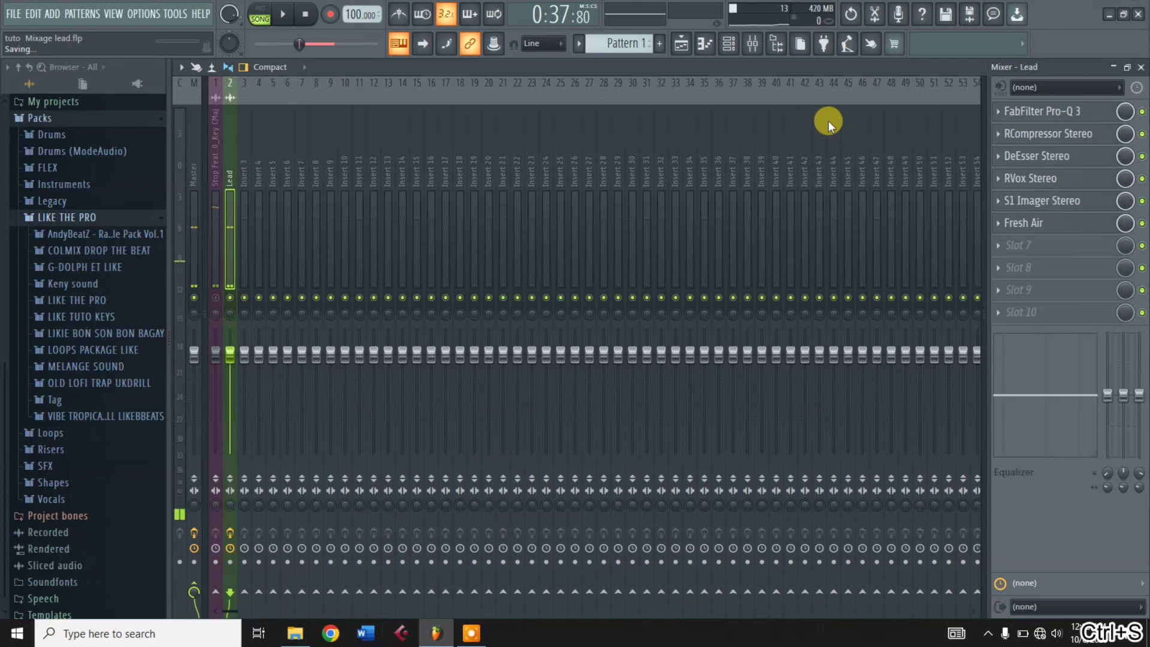
# Load C1 comp-gate Stereo into slot 7 of the Lead track and move its window up over the mixer
pyautogui.click(1010, 242)
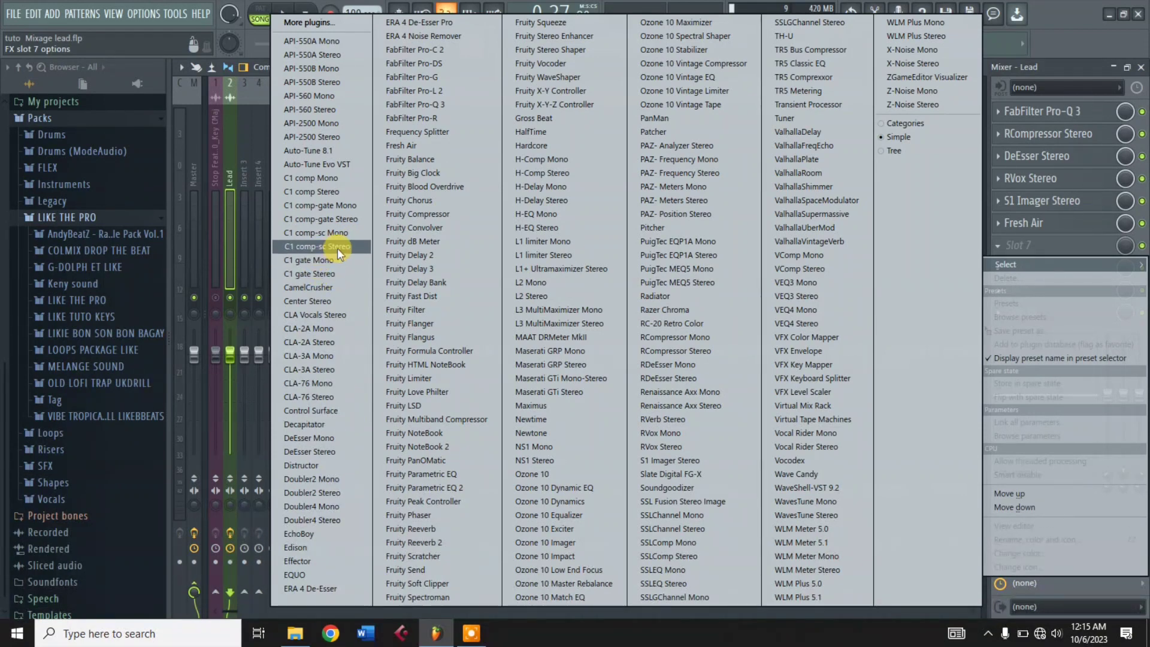
pyautogui.click(354, 218)
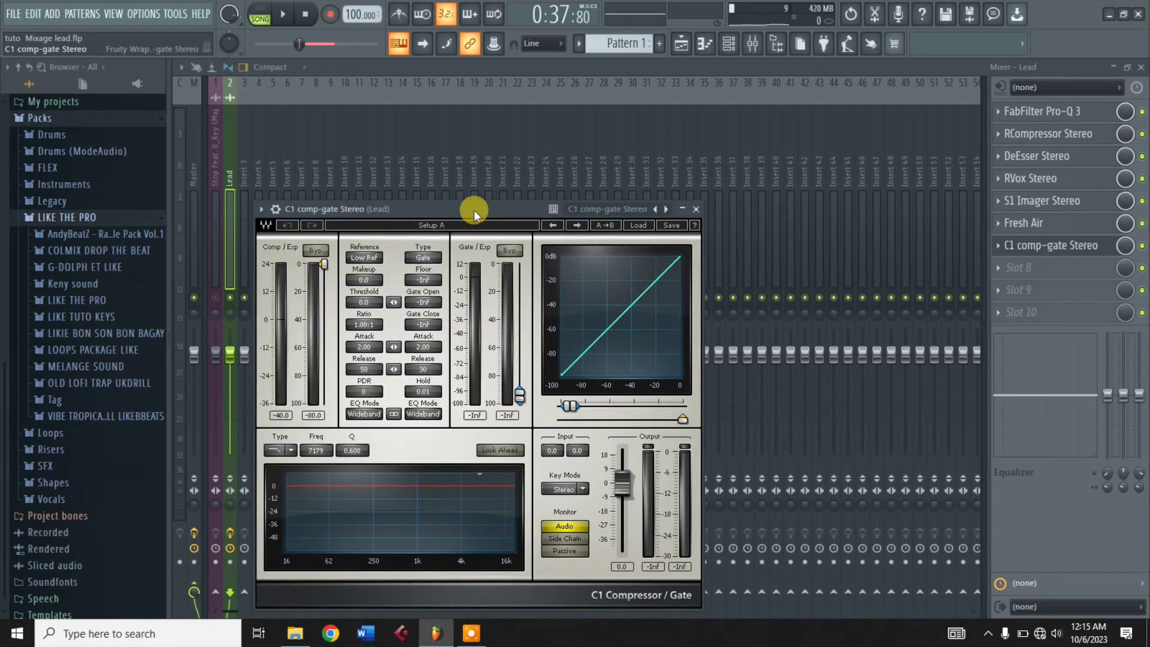
pyautogui.click(512, 189)
pyautogui.click(594, 149)
pyautogui.click(247, 197)
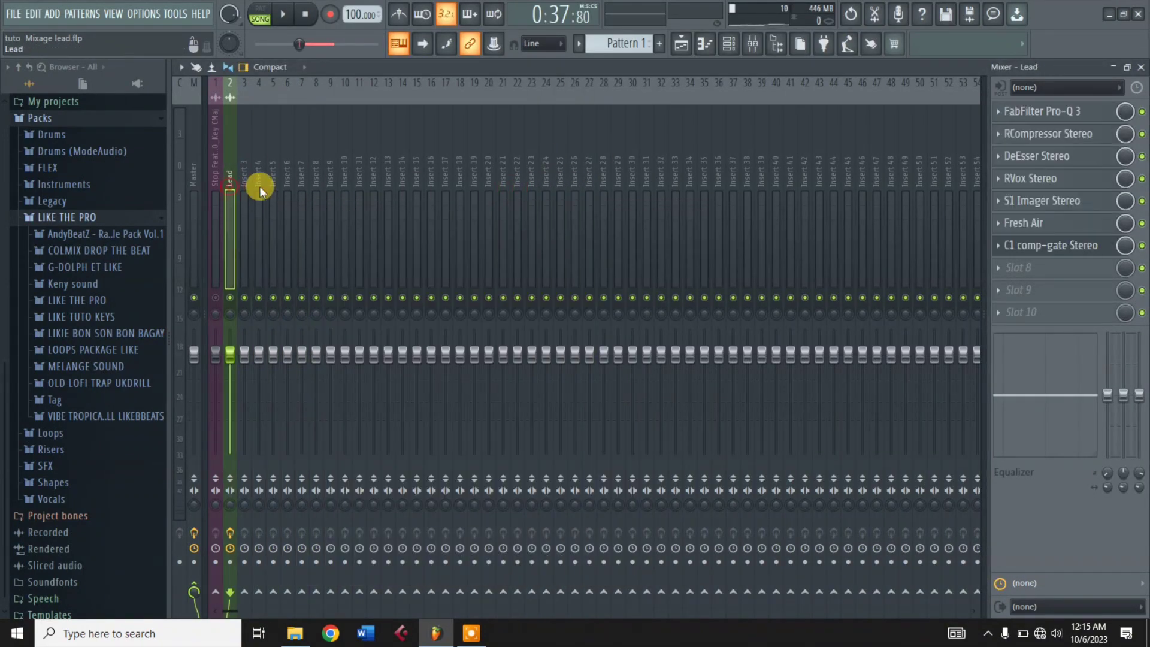
pyautogui.click(1083, 245)
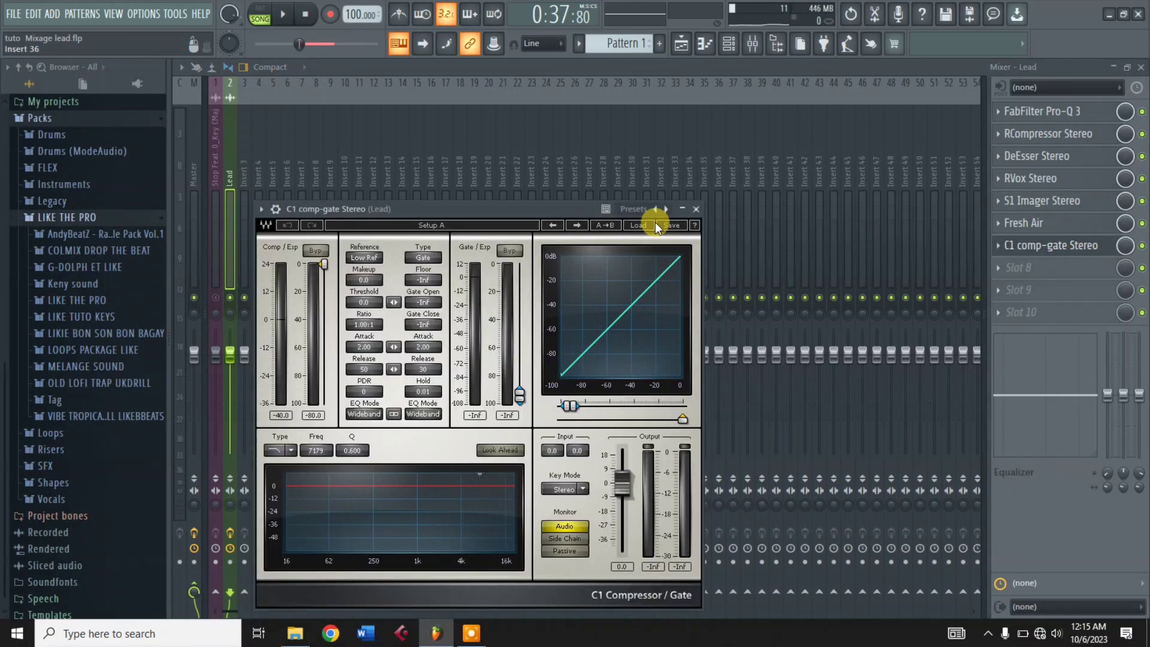
pyautogui.moveTo(523, 204); pyautogui.dragTo(584, 122)
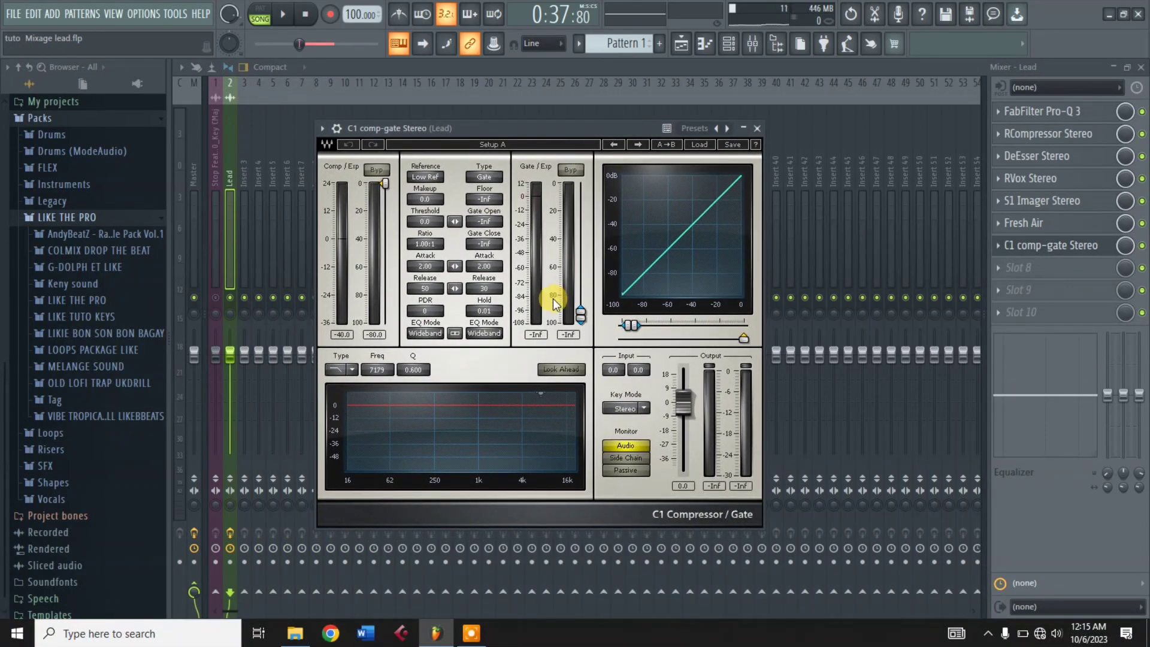
# Set C1's gate EQ mode to Sidechain, tune the filter frequency to 4490 Hz while monitoring the side chain, and return monitoring to Audio
pyautogui.click(484, 334)
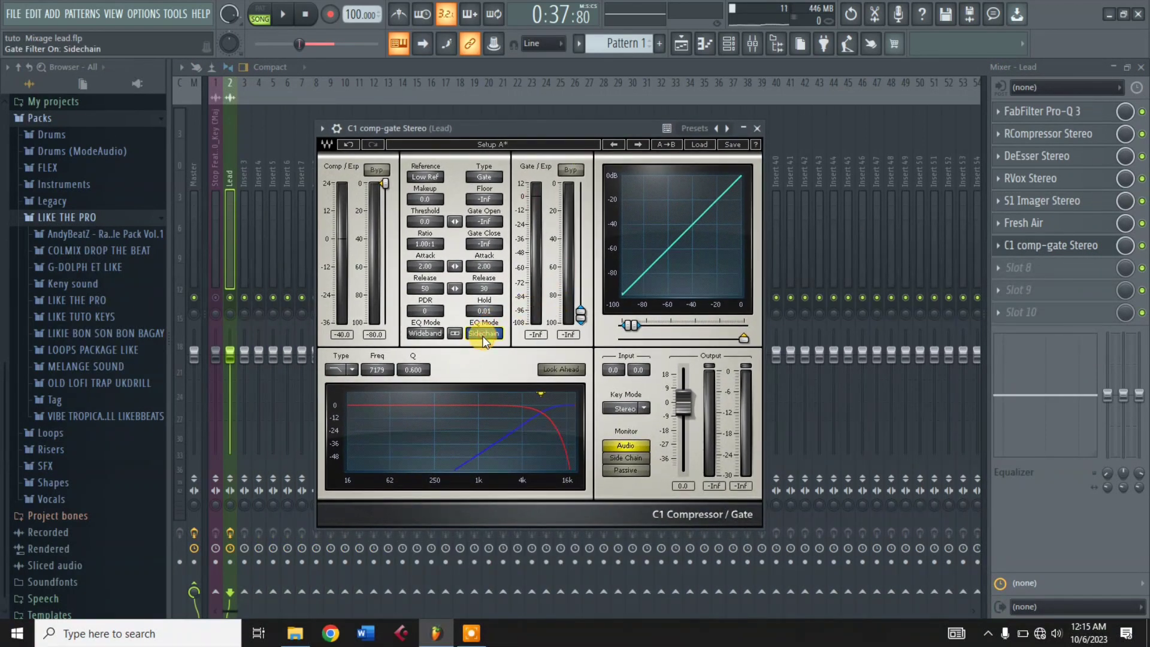
pyautogui.click(611, 459)
pyautogui.press('space')
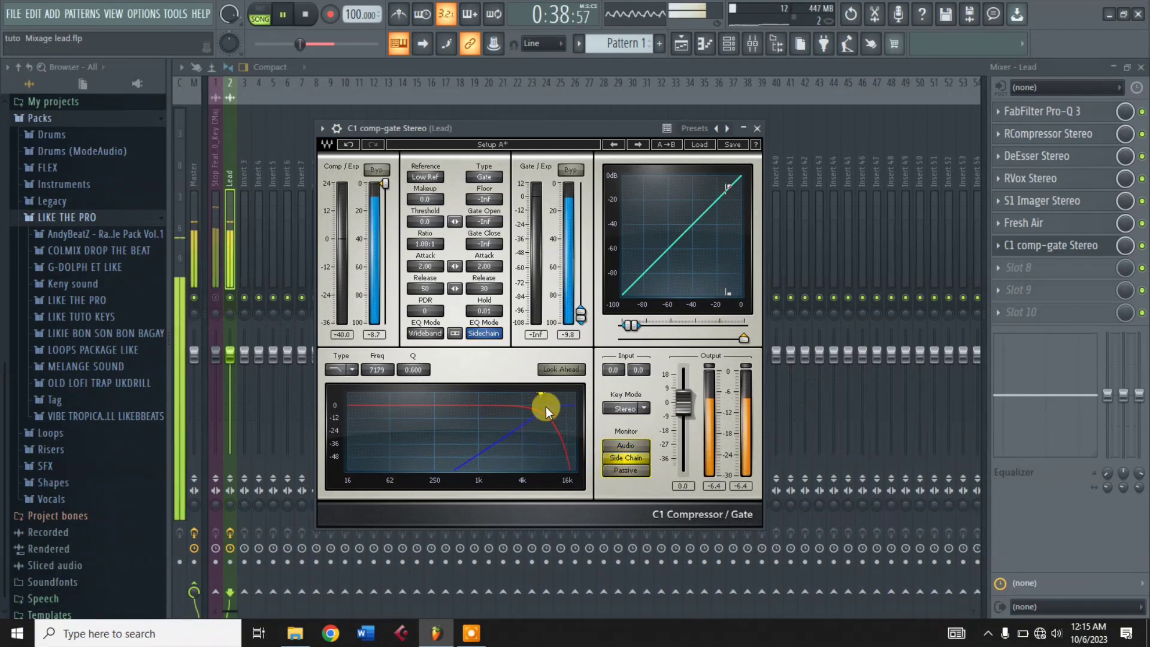
pyautogui.moveTo(540, 395); pyautogui.dragTo(525, 395)
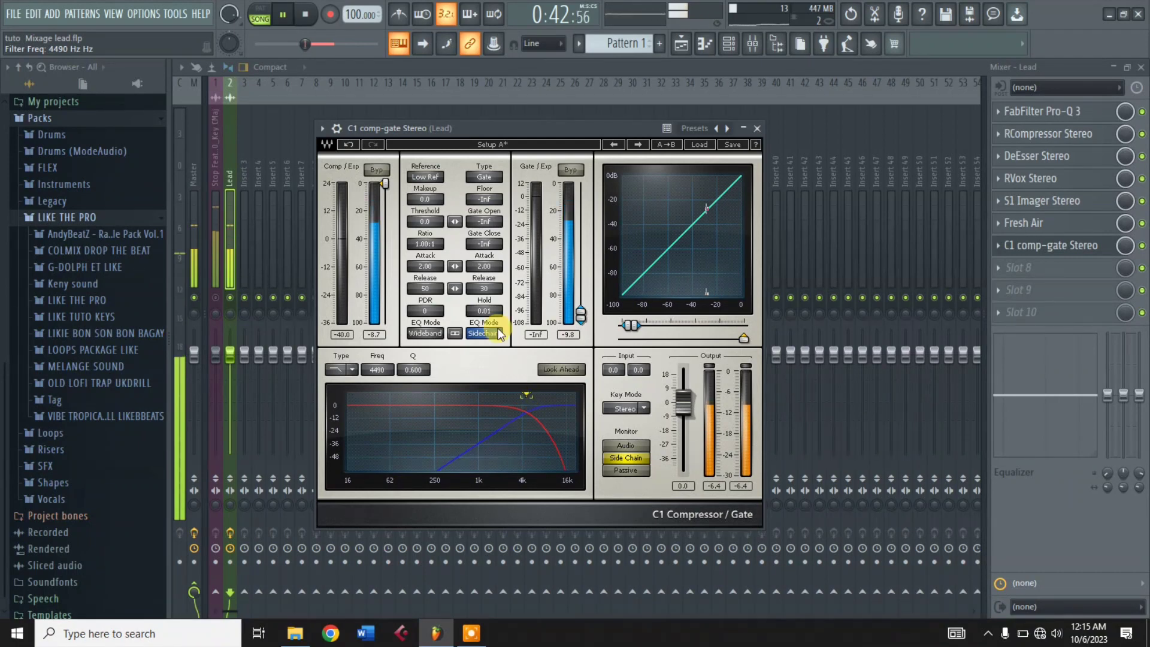
pyautogui.click(636, 447)
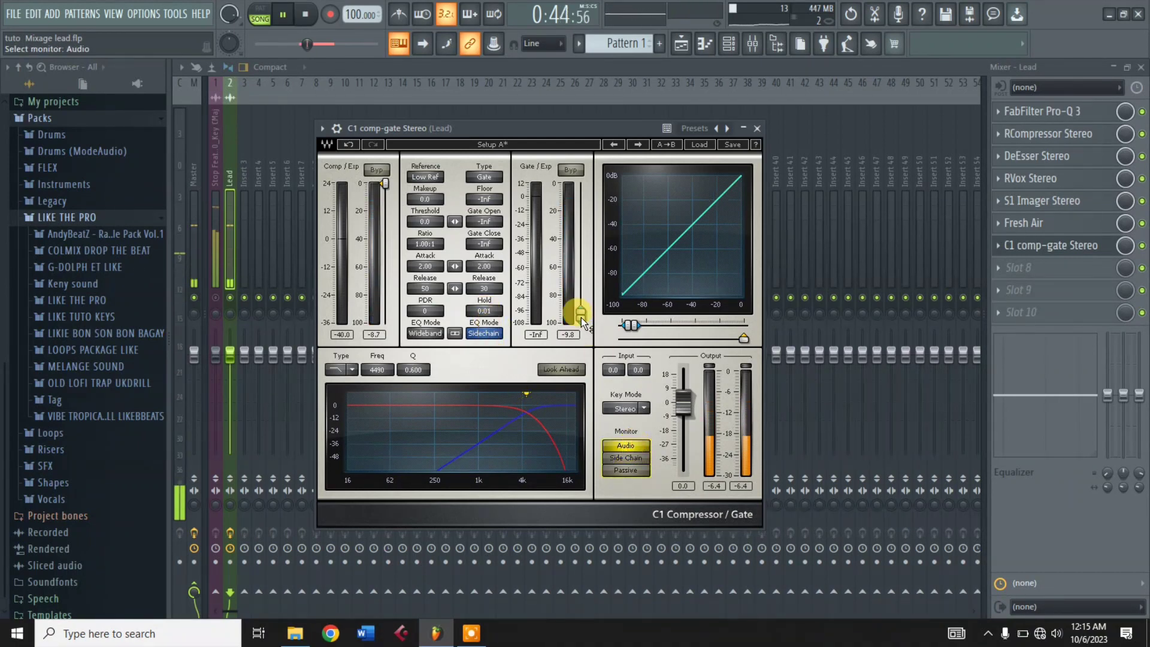
# Raise C1's gate thresholds during playback to -44.5 dB for Gate Open and -45.8 dB for Gate Close, and restart the vocal
pyautogui.moveTo(581, 318); pyautogui.dragTo(581, 247)
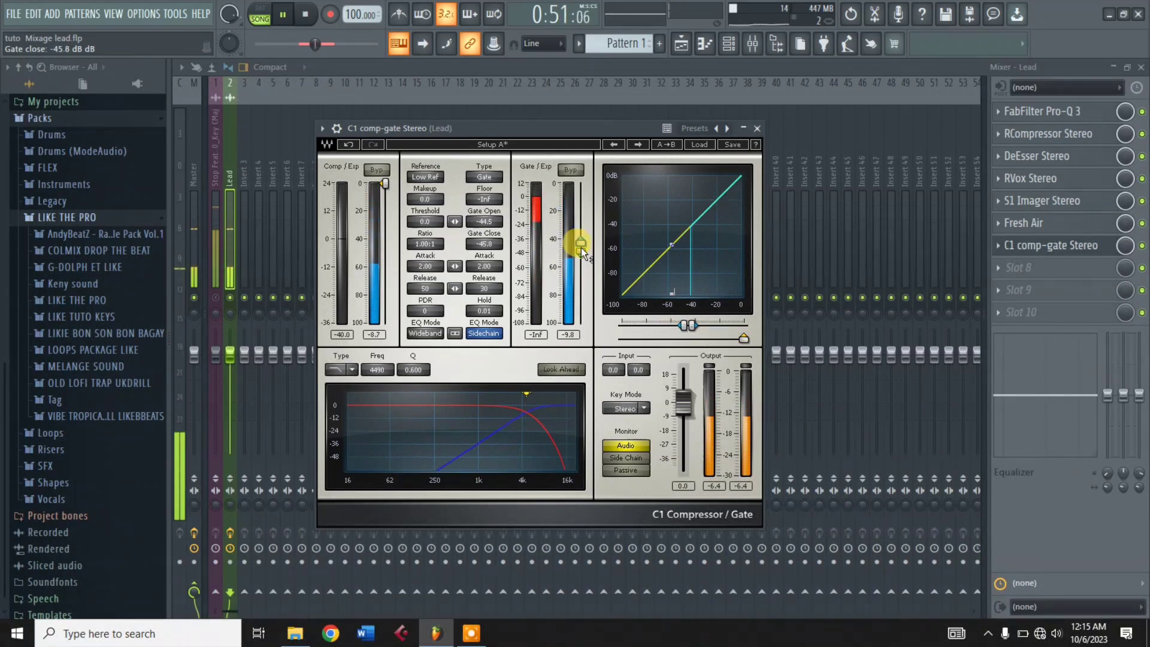
pyautogui.press('space')
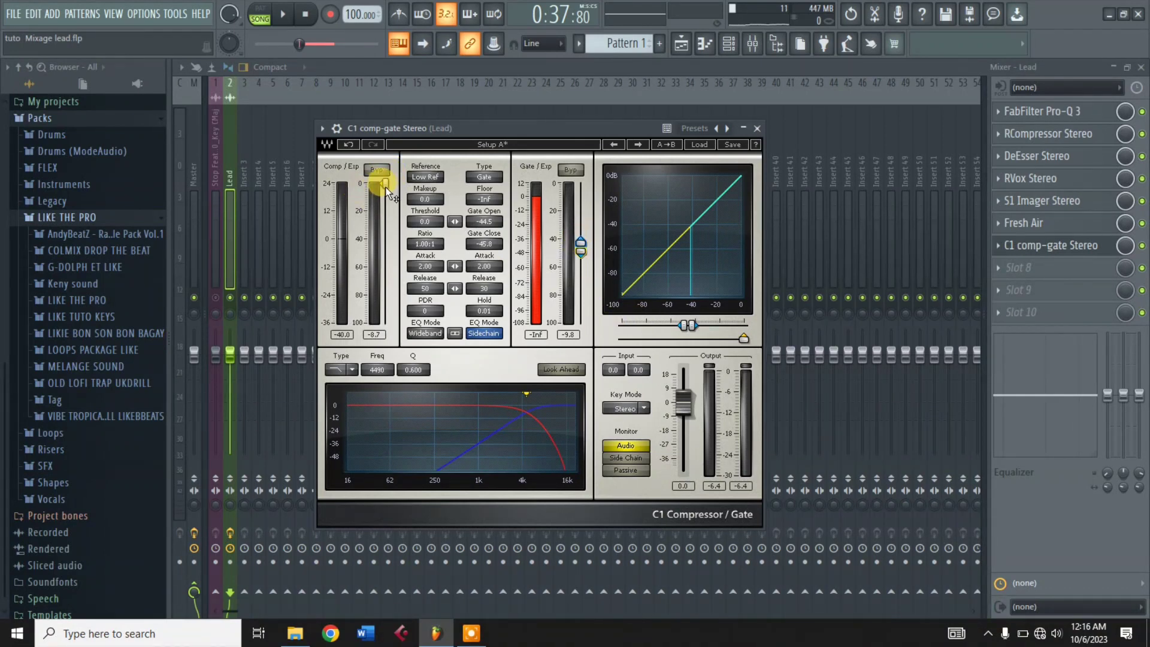
pyautogui.press('space')
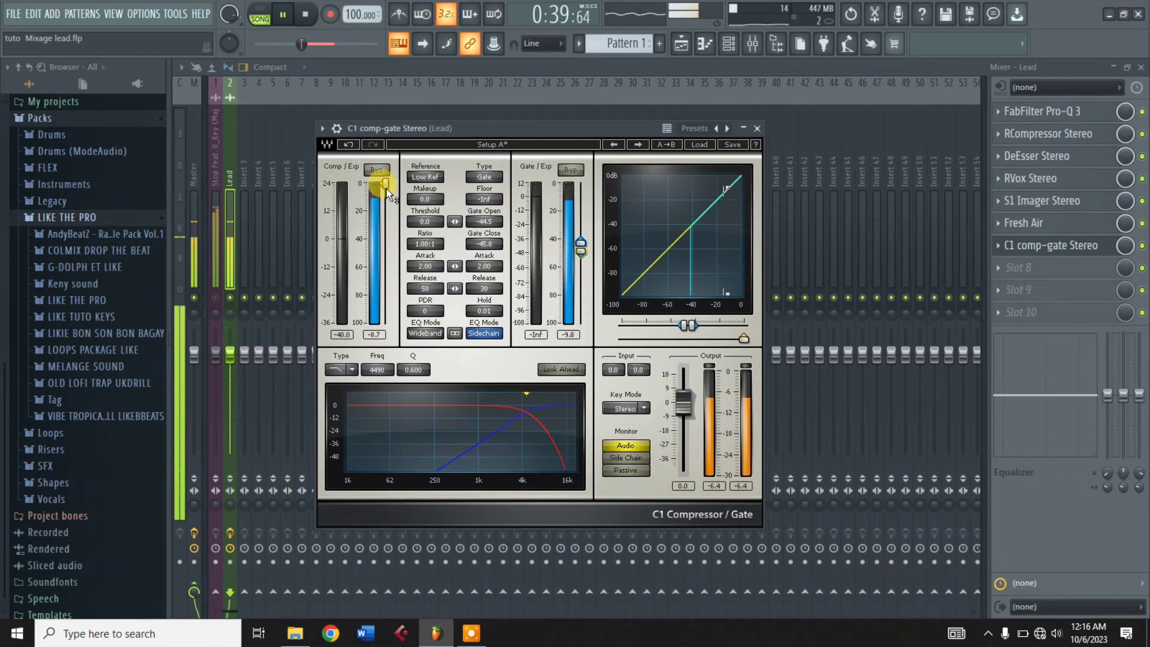
# Set C1's compressor threshold to -20.2 dB and its ratio to 3.51:1
pyautogui.moveTo(385, 187); pyautogui.dragTo(425, 242)
pyautogui.press('space')
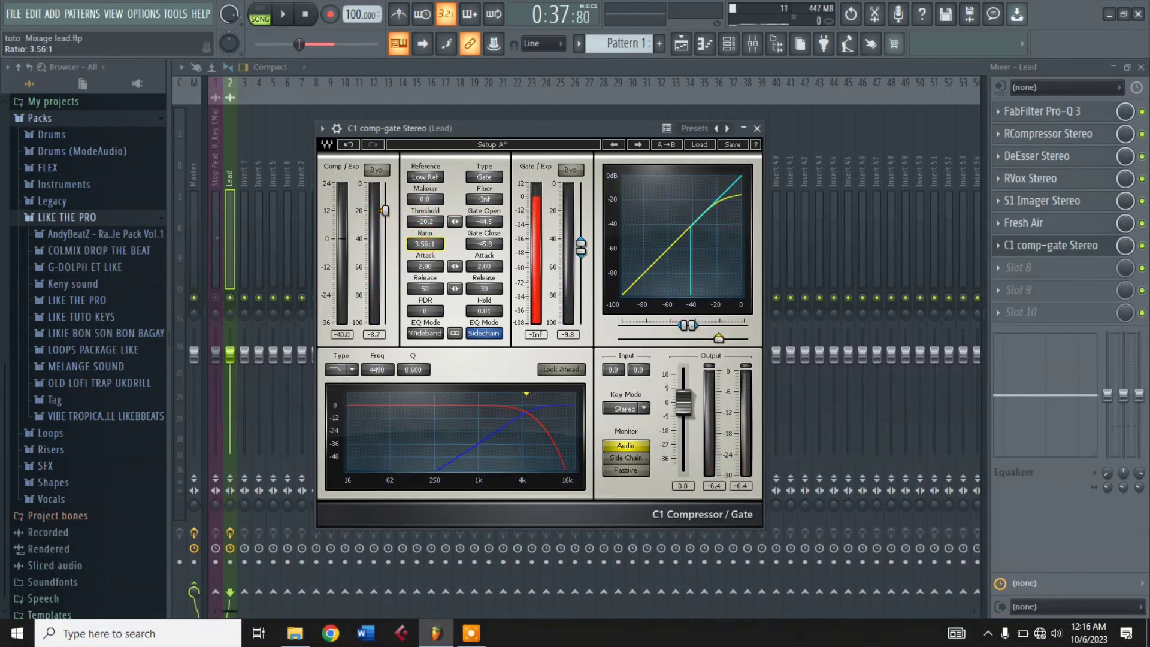
pyautogui.moveTo(425, 244); pyautogui.dragTo(424, 246)
# Play the vocal and set C1's compressor threshold to -10.0 dB with 3.5 dB of makeup gain
pyautogui.press('space')
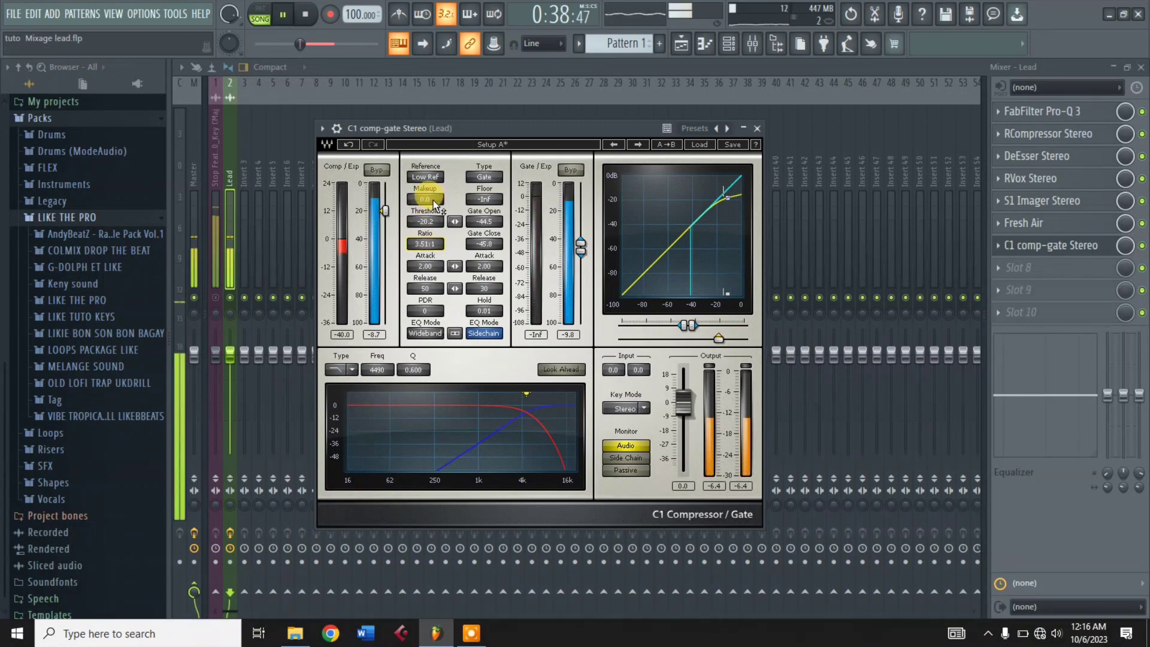
pyautogui.moveTo(386, 210); pyautogui.dragTo(425, 190)
pyautogui.click(496, 237)
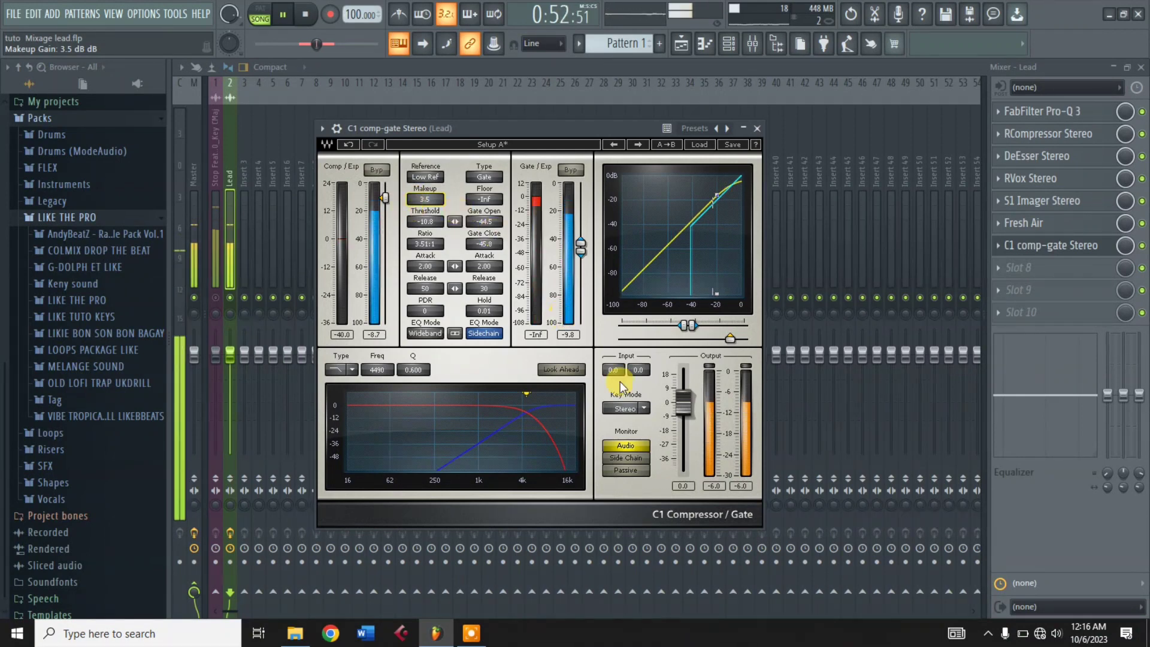
# Lower C1's Gate Close threshold to -57.7 dB, dismiss the battery warning, and save the project with playback stopped and the plugin window closed
pyautogui.moveTo(576, 242); pyautogui.dragTo(580, 260)
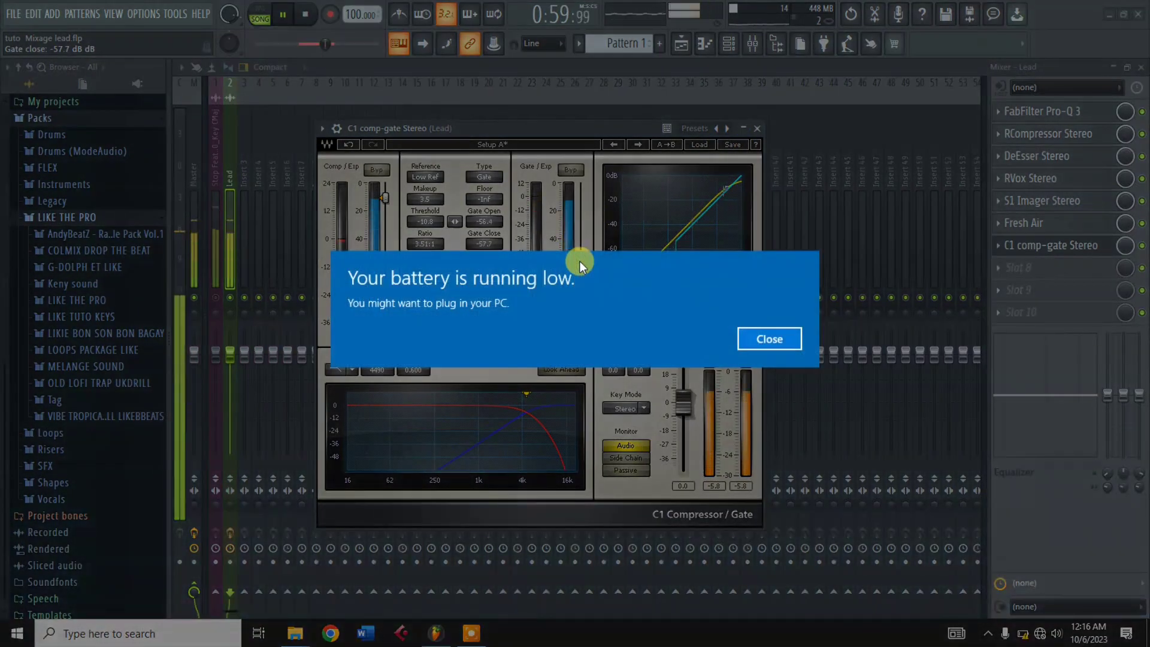
pyautogui.click(776, 337)
pyautogui.click(757, 128)
pyautogui.press('space')
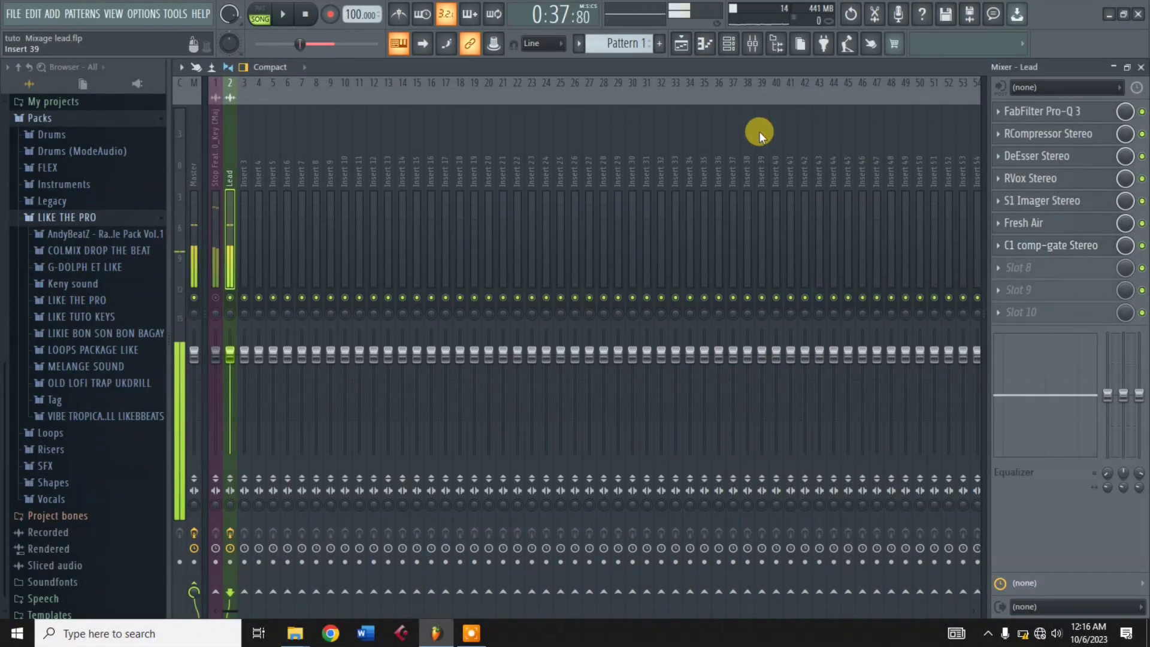
pyautogui.hotkey('ctrl', 's')
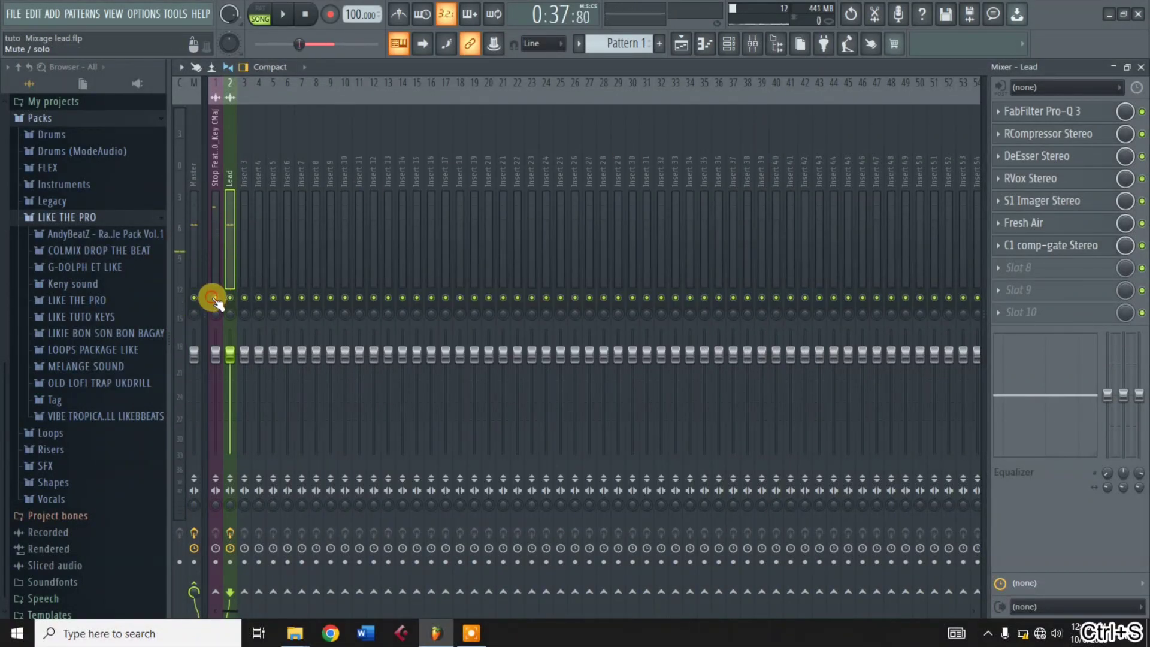
# Unmute the instrumental track and listen to it together with the processed lead vocal
pyautogui.press('space')
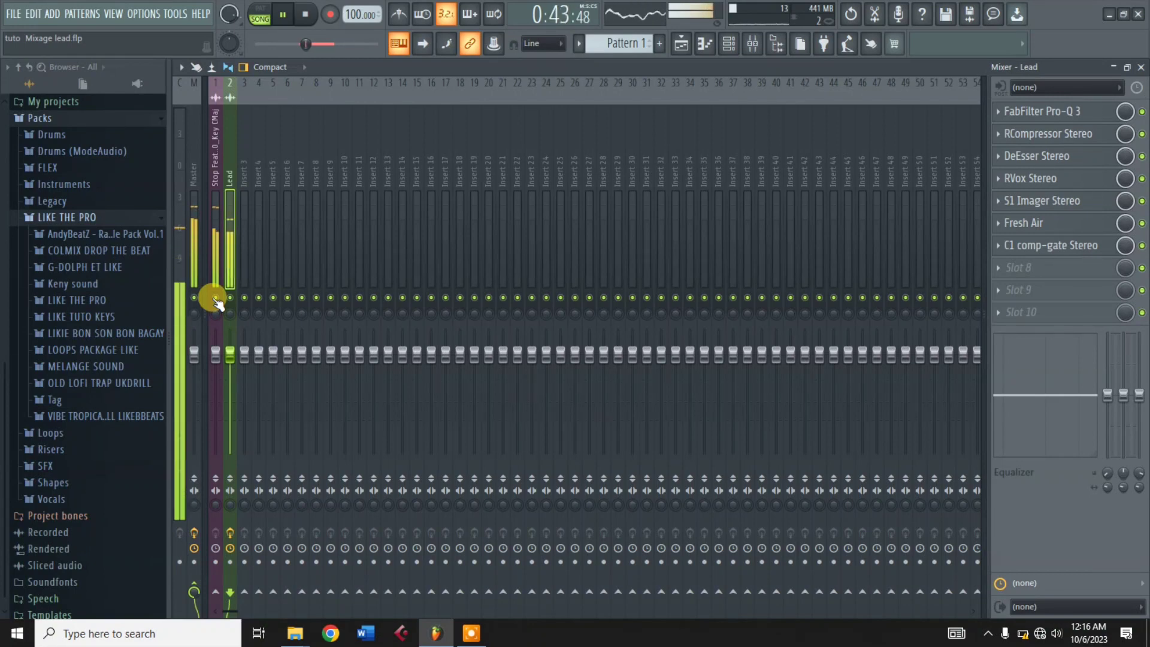
pyautogui.press('space')
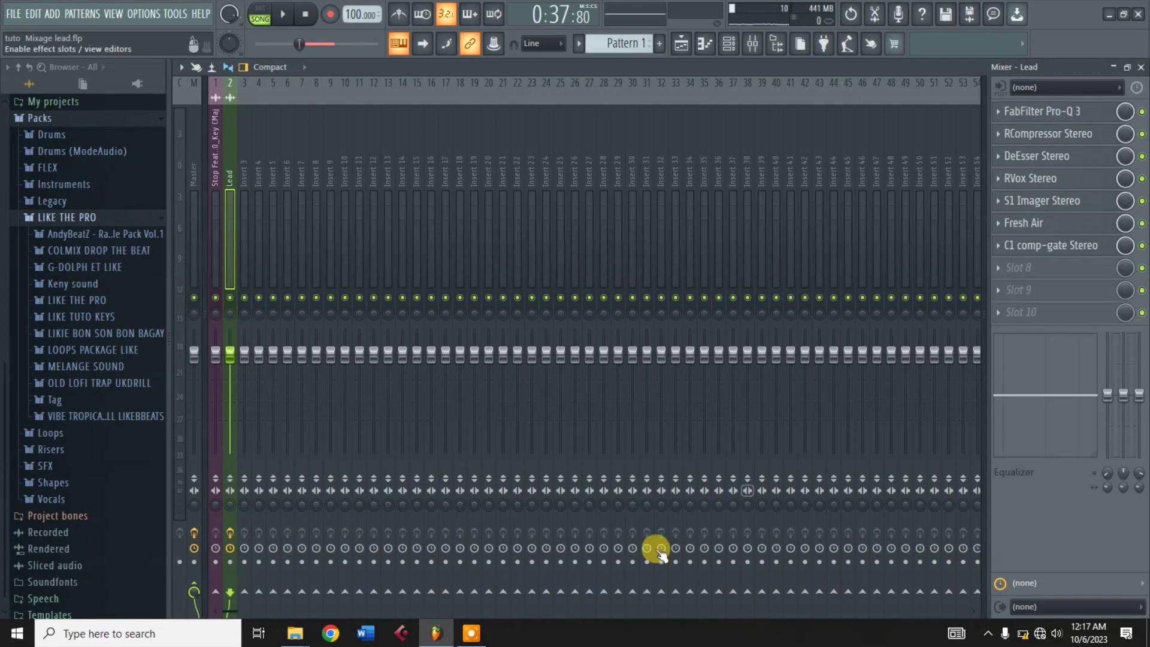
pyautogui.click(473, 633)
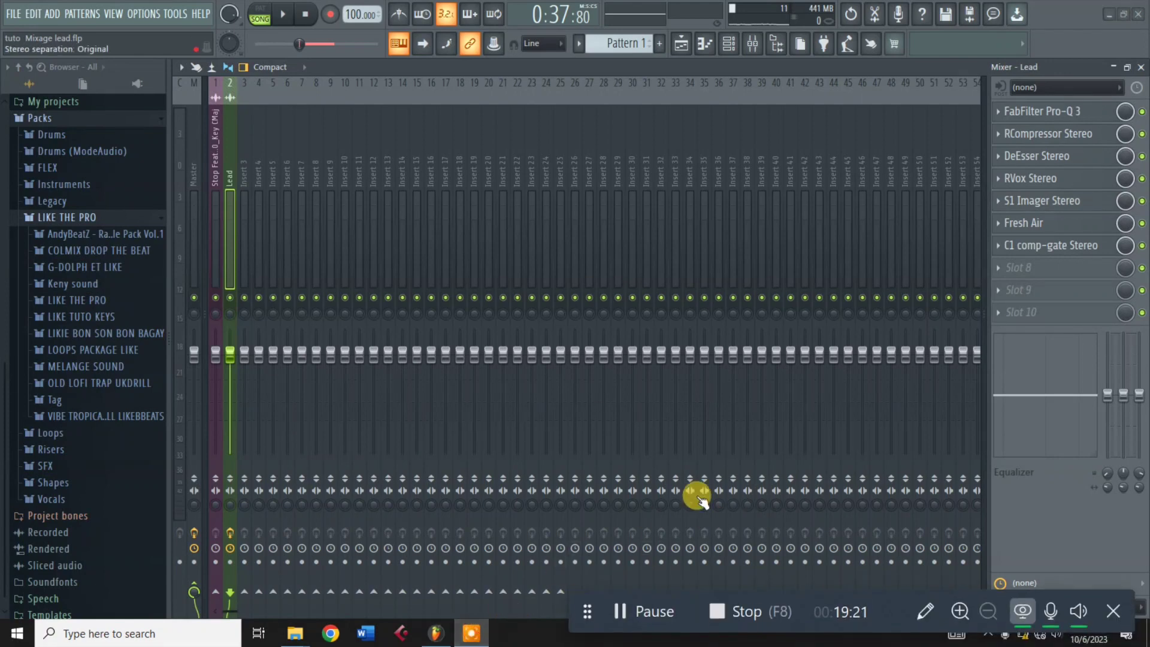